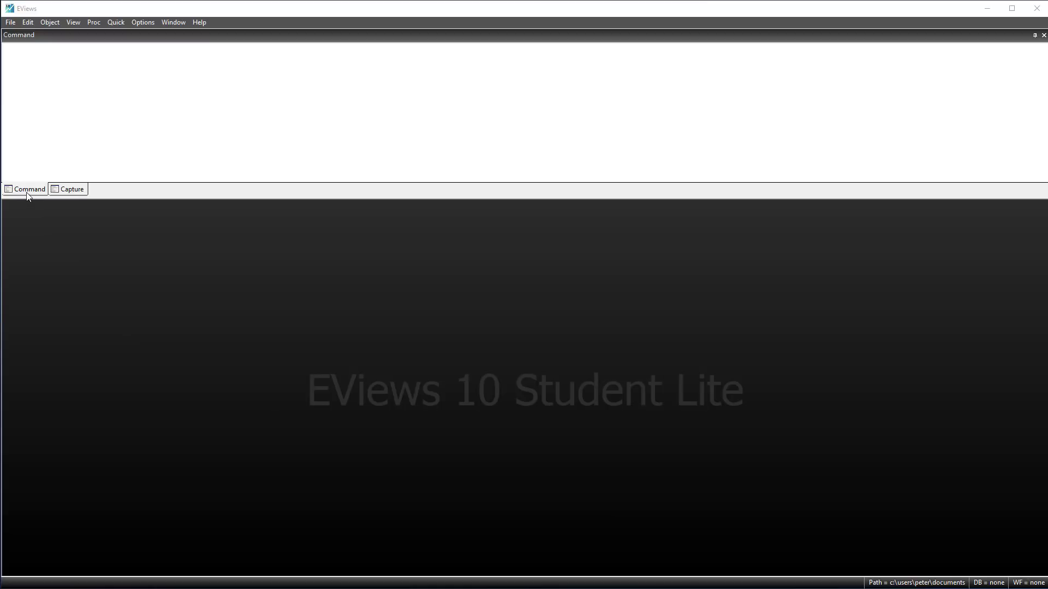
Arrange the Command and Capture windows side by side and widen the Capture window.
drag(27, 191, 524, 112)
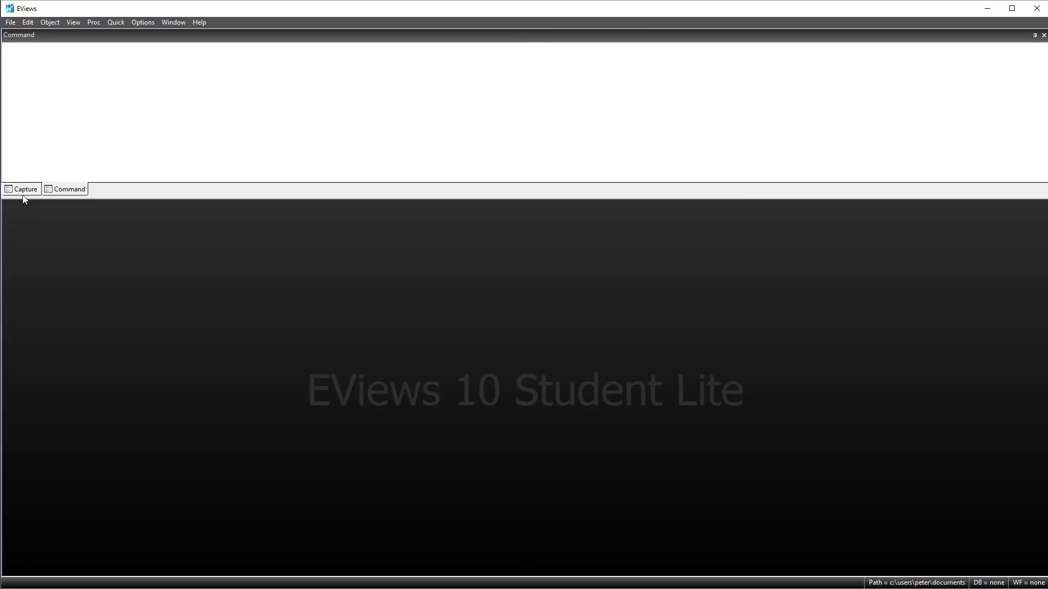
drag(24, 190, 545, 114)
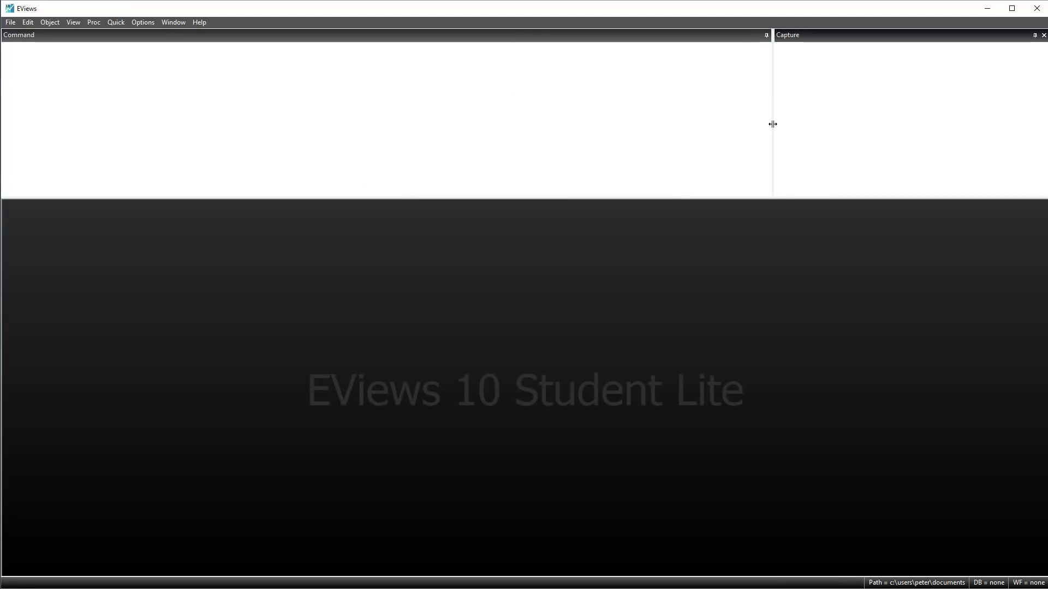
drag(773, 123, 703, 123)
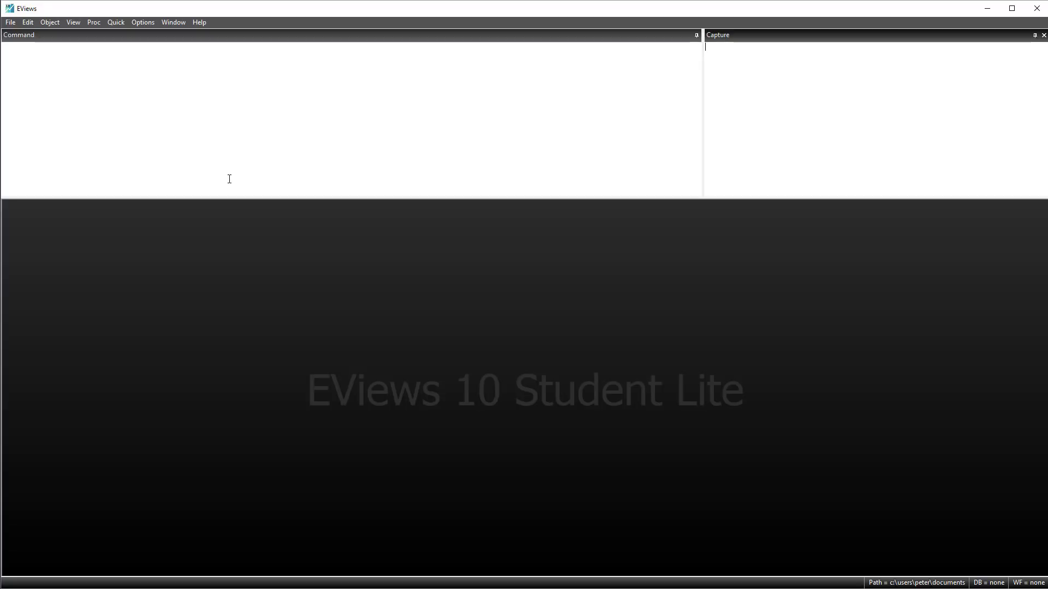
Create an Unstructured / Undated workfile named wf1 with 6 observations.
click(10, 22)
mouse_move(100, 38)
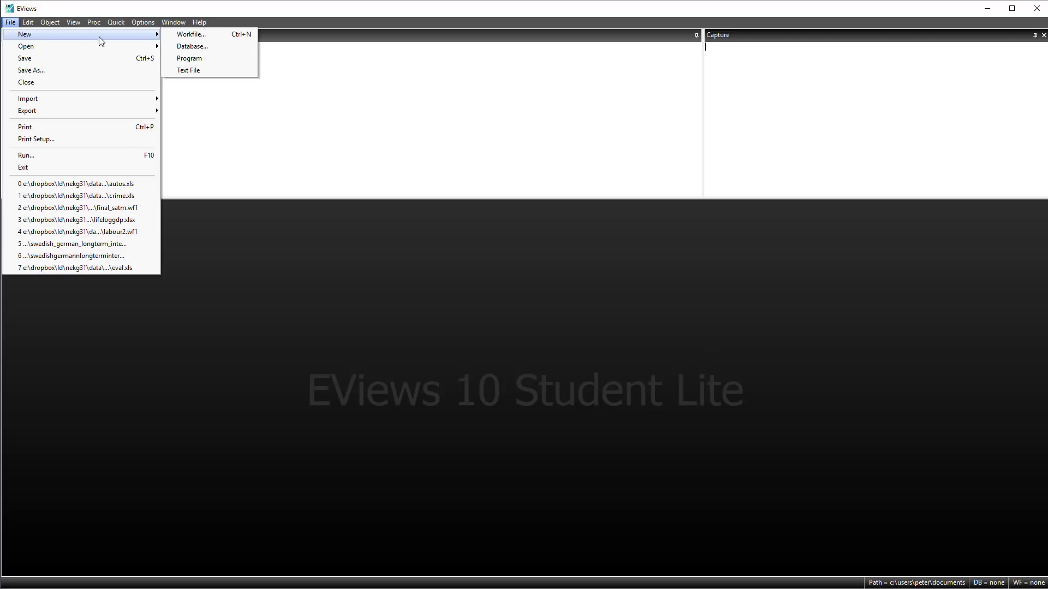
click(178, 33)
click(451, 240)
click(458, 254)
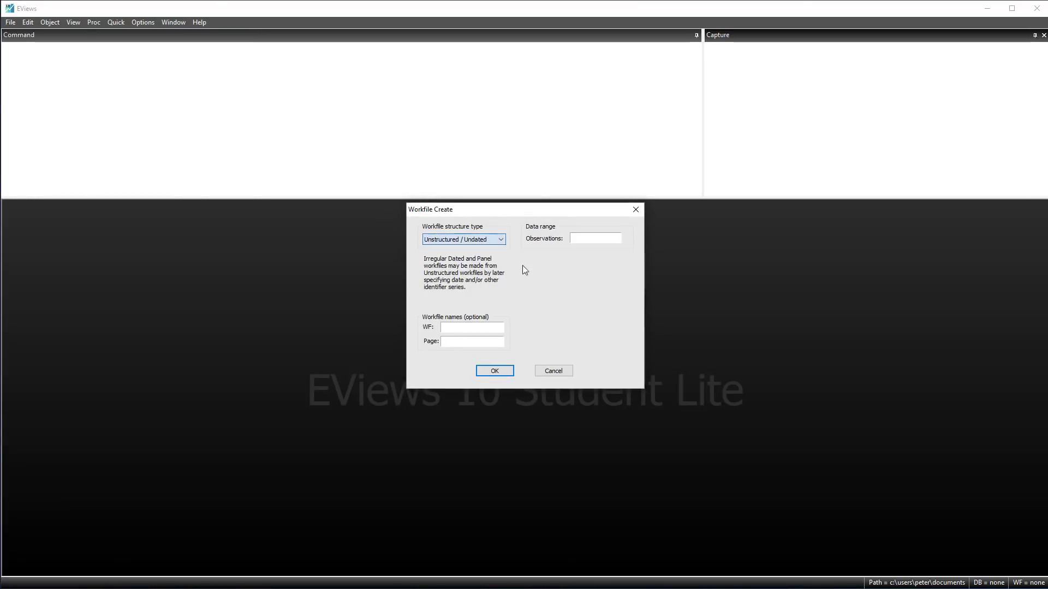
click(583, 239)
text(6)
text(wf1)
click(495, 371)
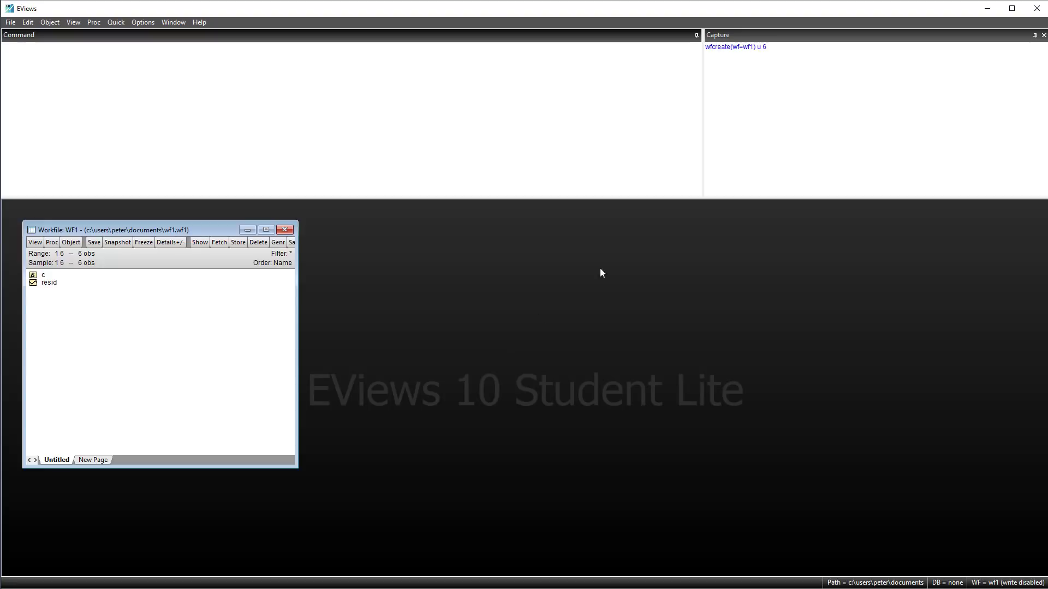
Create a second workfile by running the command wfcreate(wf=wf2) u 6, modelled on the captured command.
drag(767, 47, 704, 47)
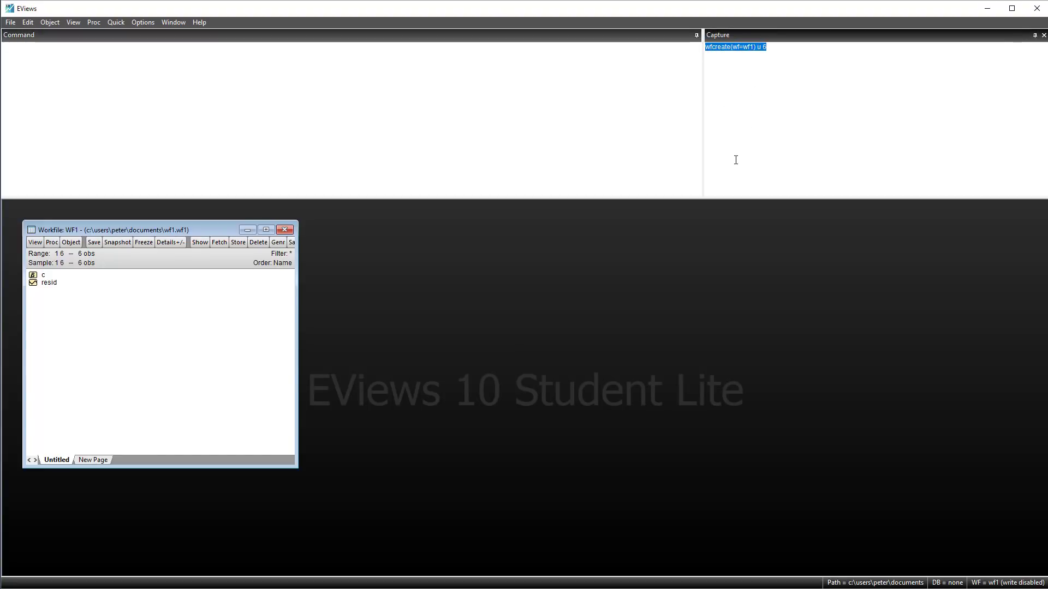
click(40, 52)
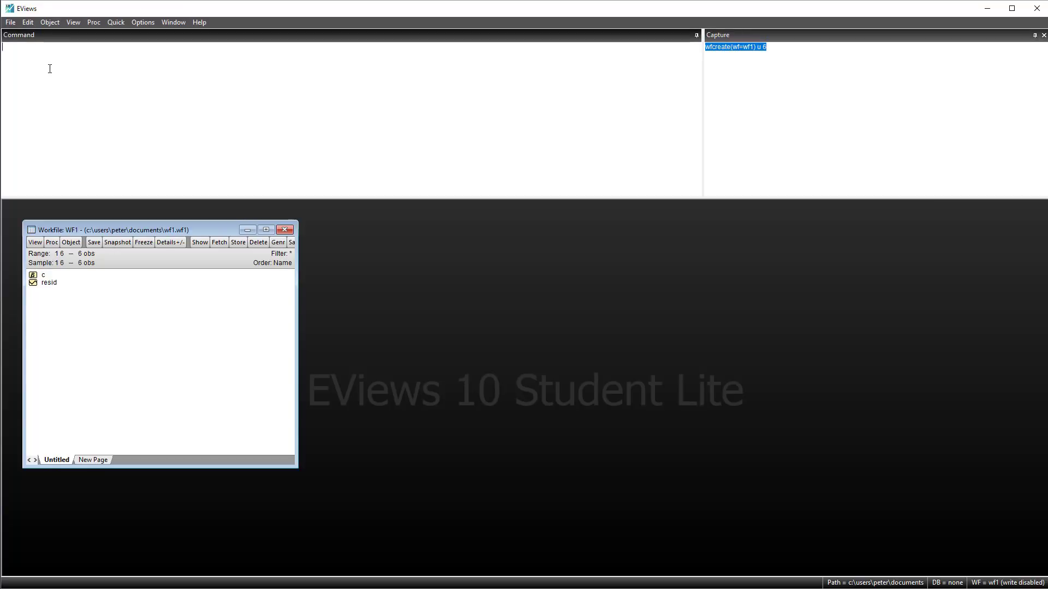
text(wfcreate(wf)
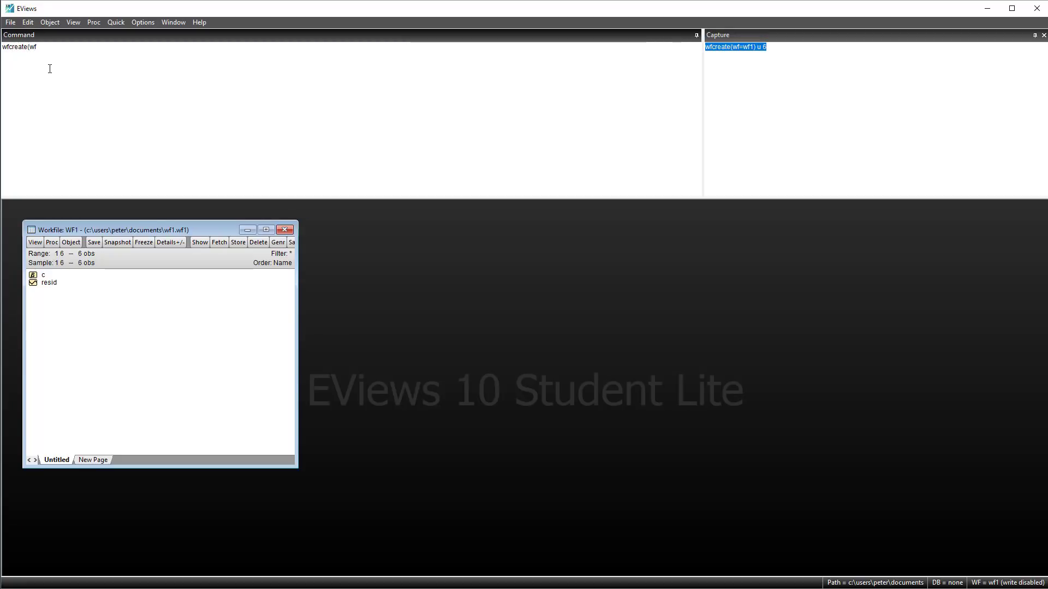
text(=wf)
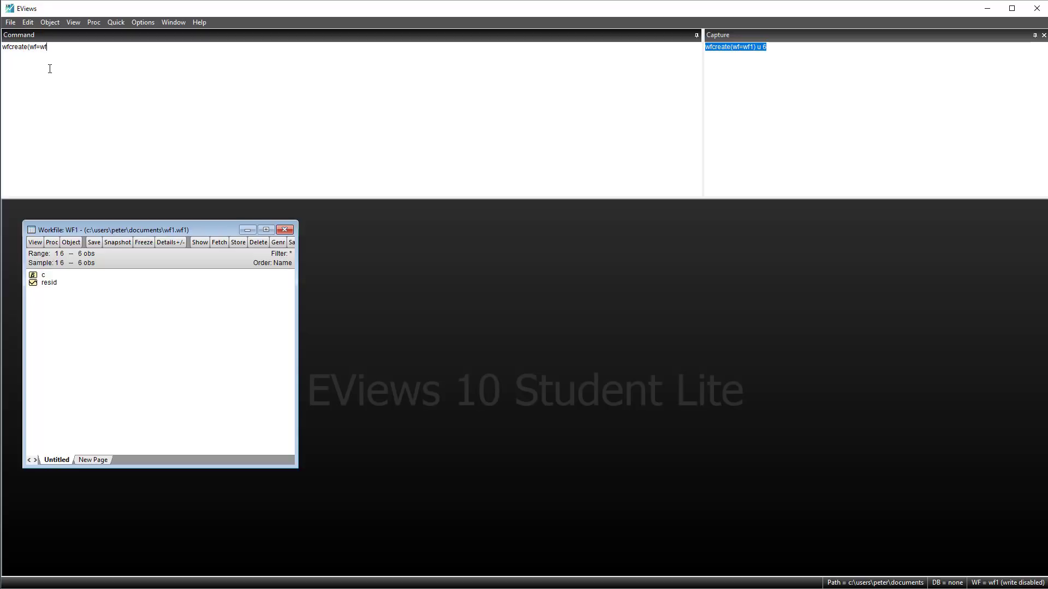
text(2) u 6)
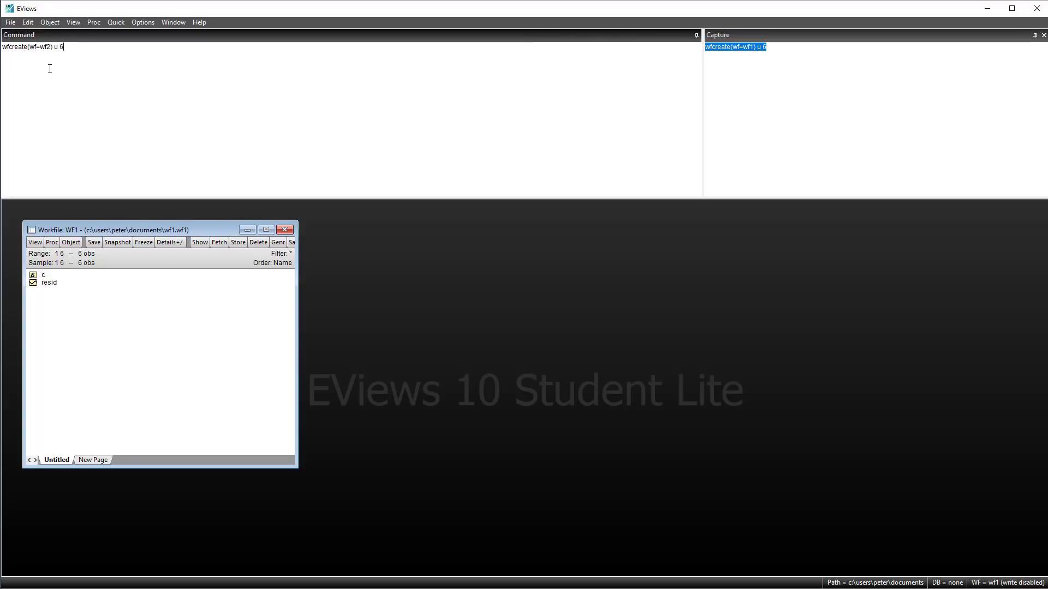
key(Return)
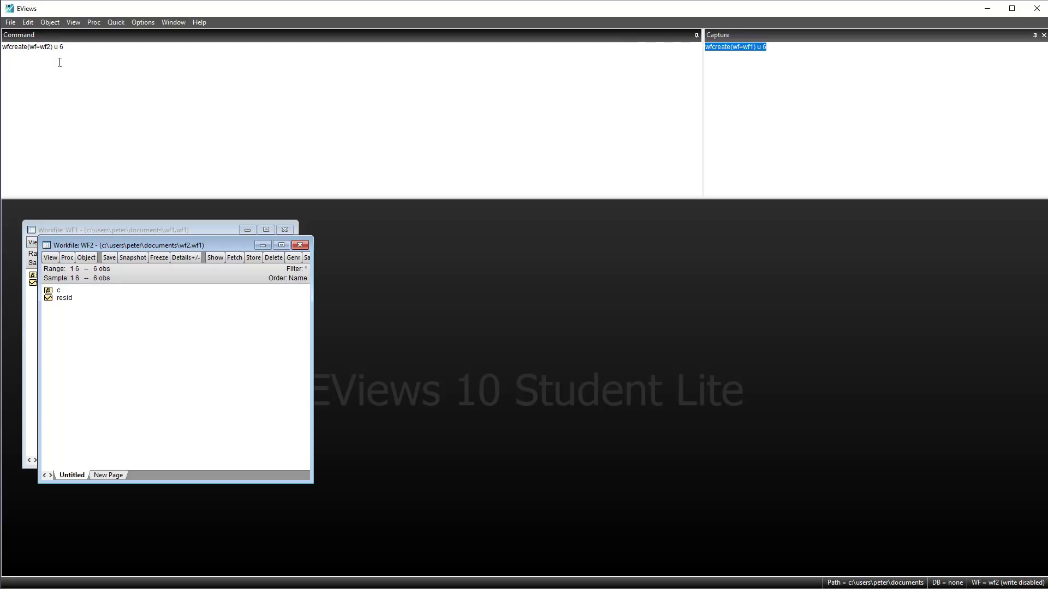
Change the workfile name in the existing command to wf3 and run wfcreate(wf=wf3) u 6.
key(BackSpace)
text(3)
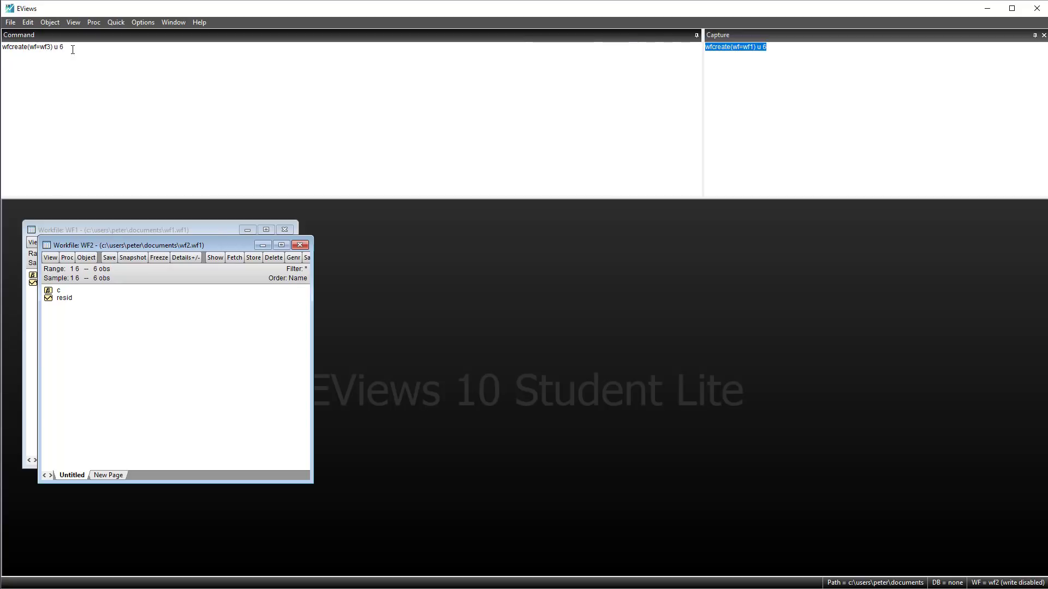
key(Return)
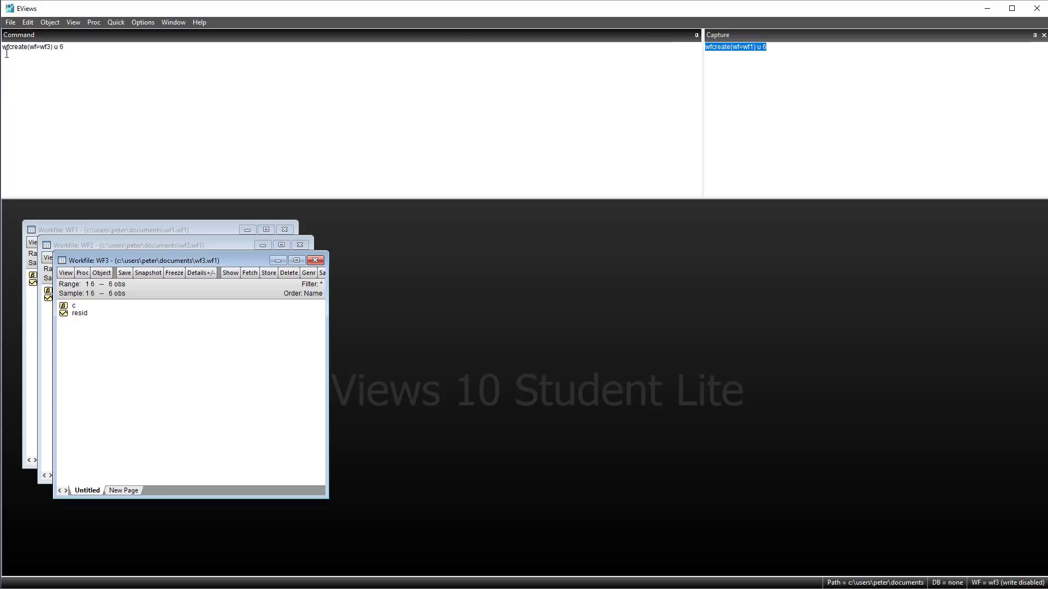
Recall and discard the earlier wf2 command, and close the WF3 and WF2 workfiles.
key(ctrl+Up)
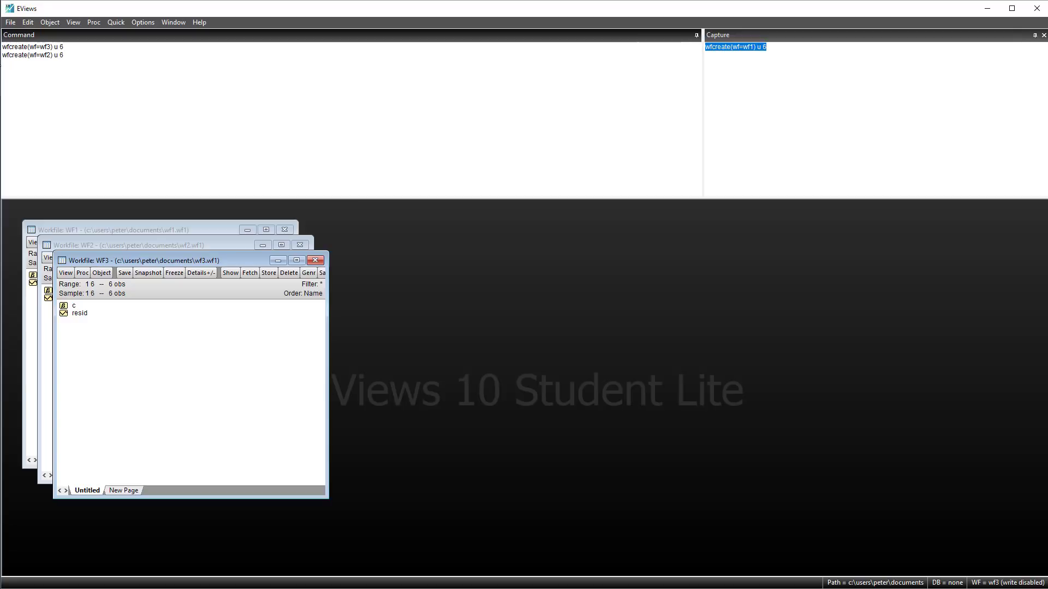
key(Escape)
click(316, 262)
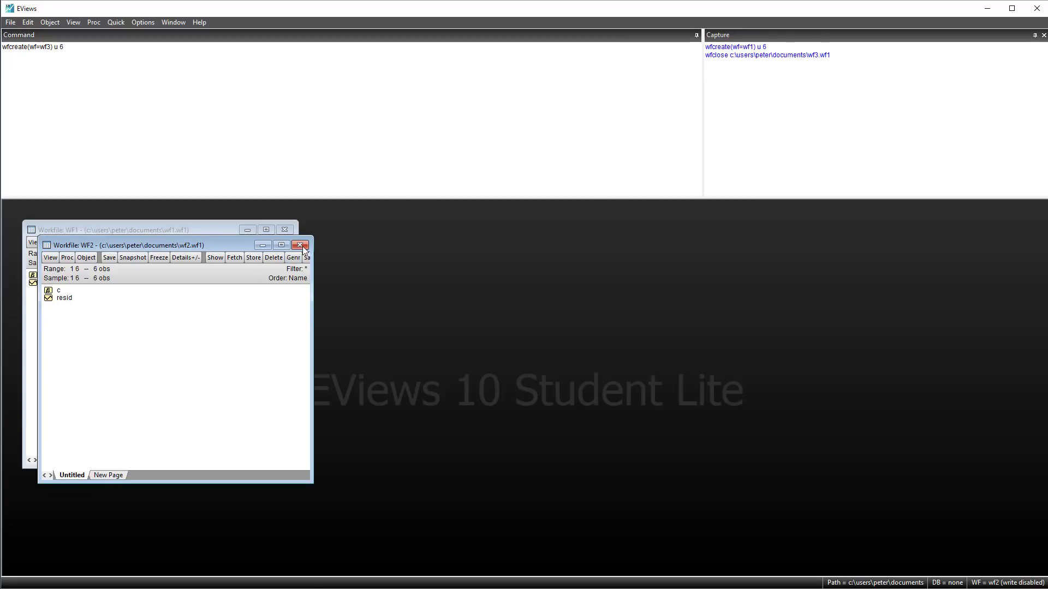
click(300, 245)
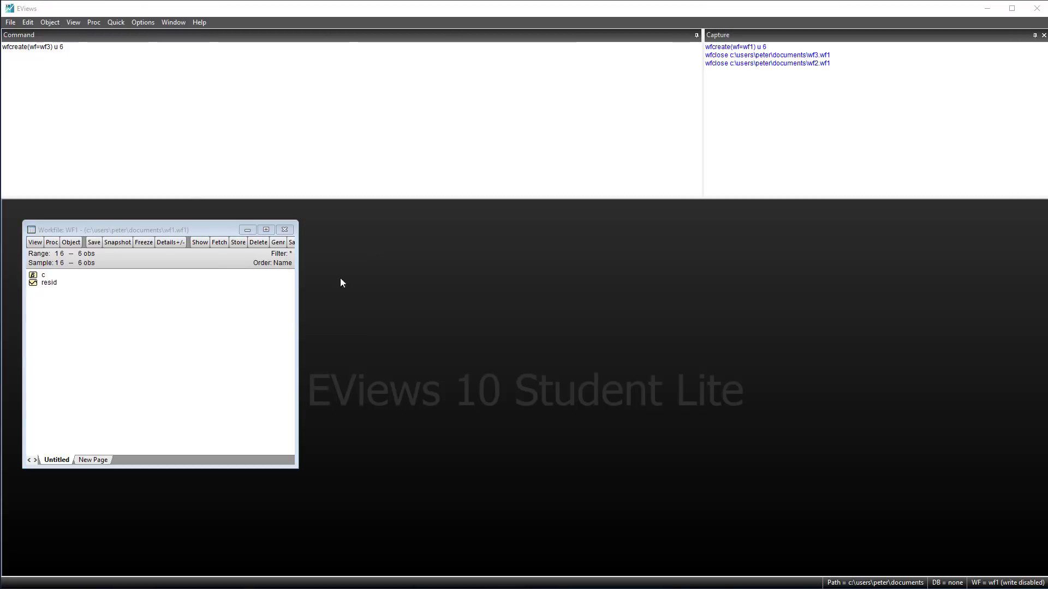
Open the New Object dialog in three different ways, from the WF1 workfile and from the main program, dismissing it each time.
right_click(119, 334)
click(141, 339)
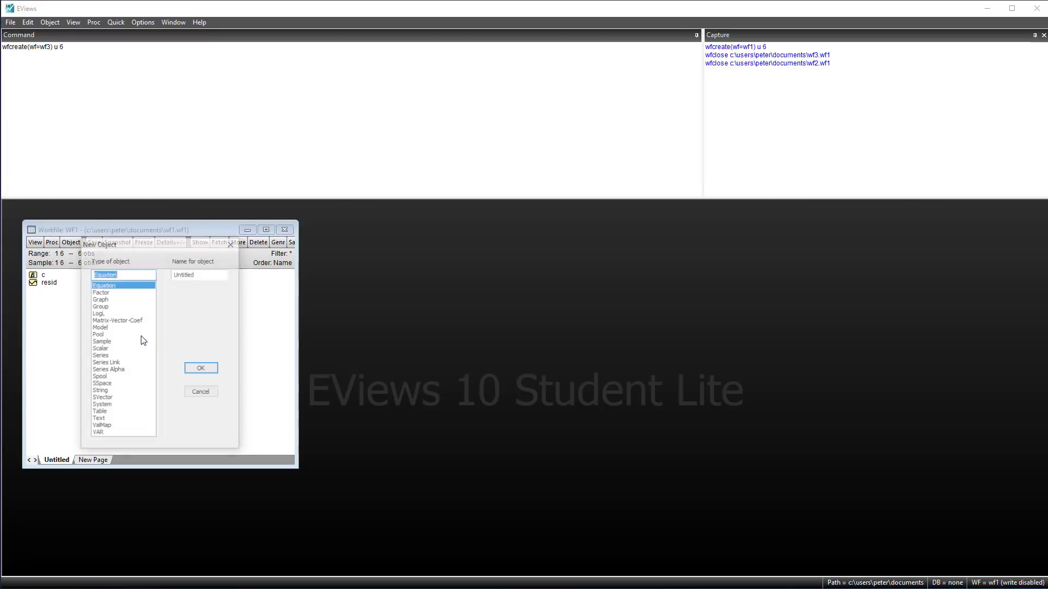
click(230, 247)
click(72, 246)
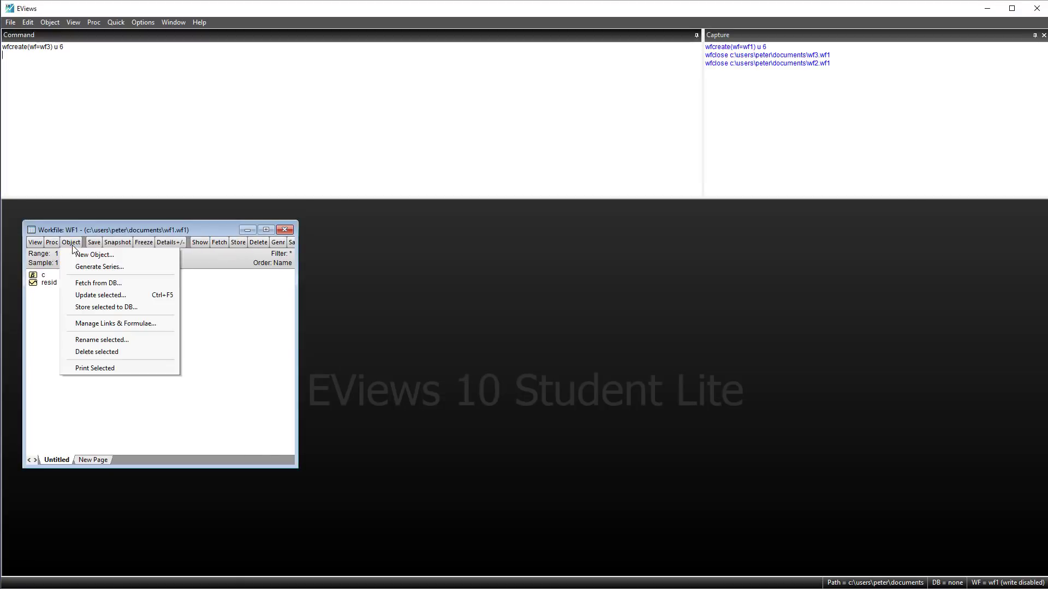
click(84, 254)
click(230, 246)
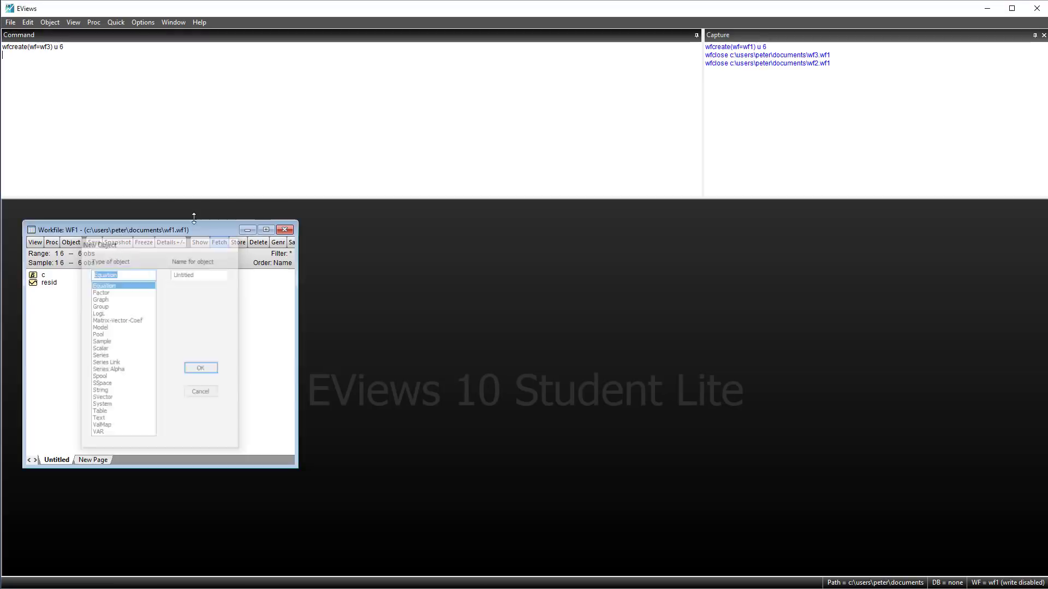
click(51, 22)
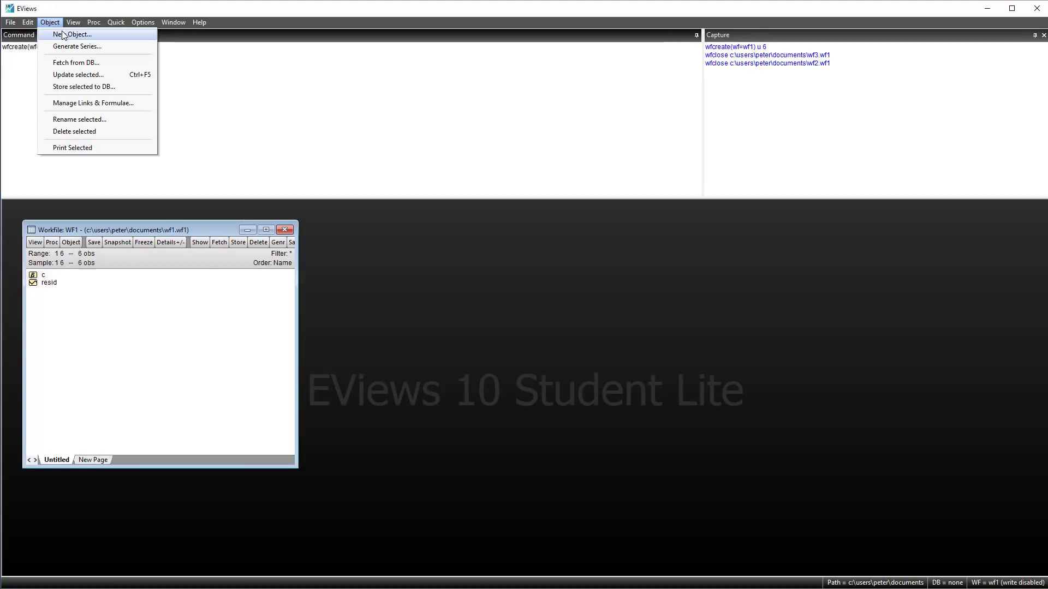
click(66, 35)
click(232, 244)
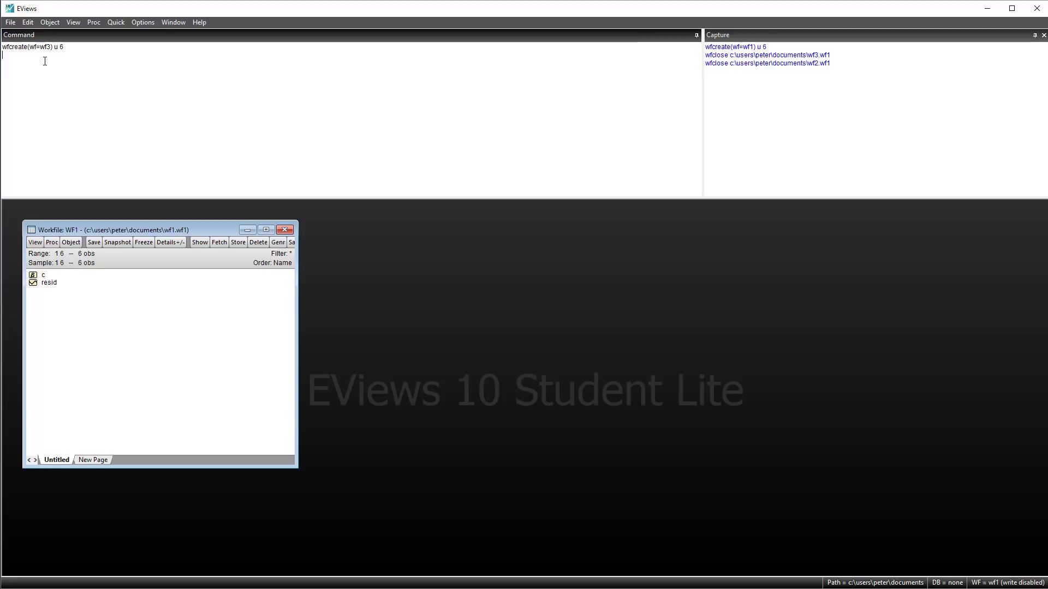
Create an empty series with the command series s1 and open its spreadsheet view with s1.sheet.
text(series s1)
key(Return)
text(s1.sheet)
key(Return)
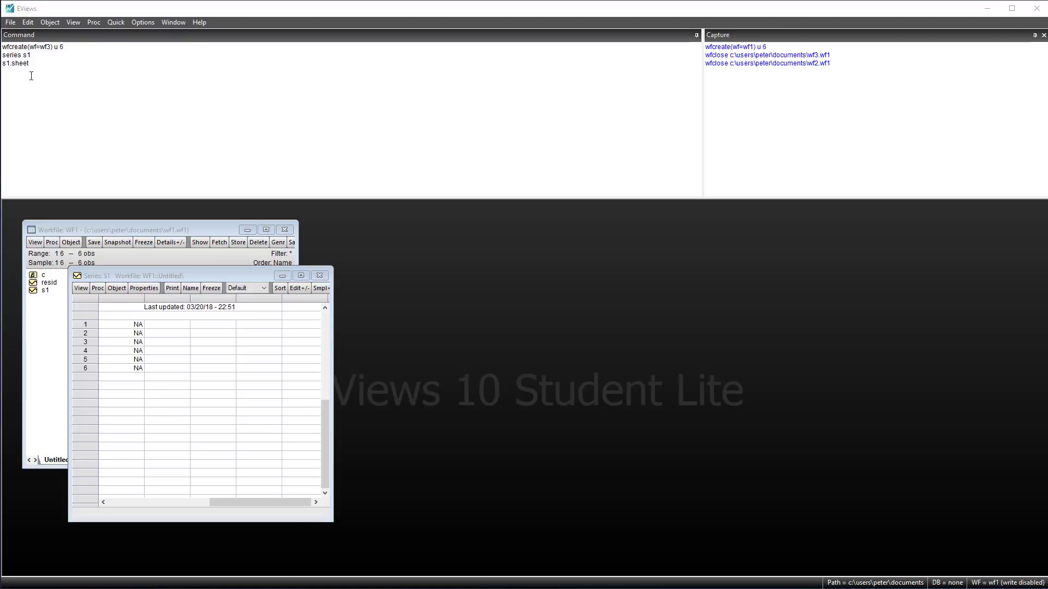
Fill series s1 with random numbers by running the command s1 = rnd.
click(31, 74)
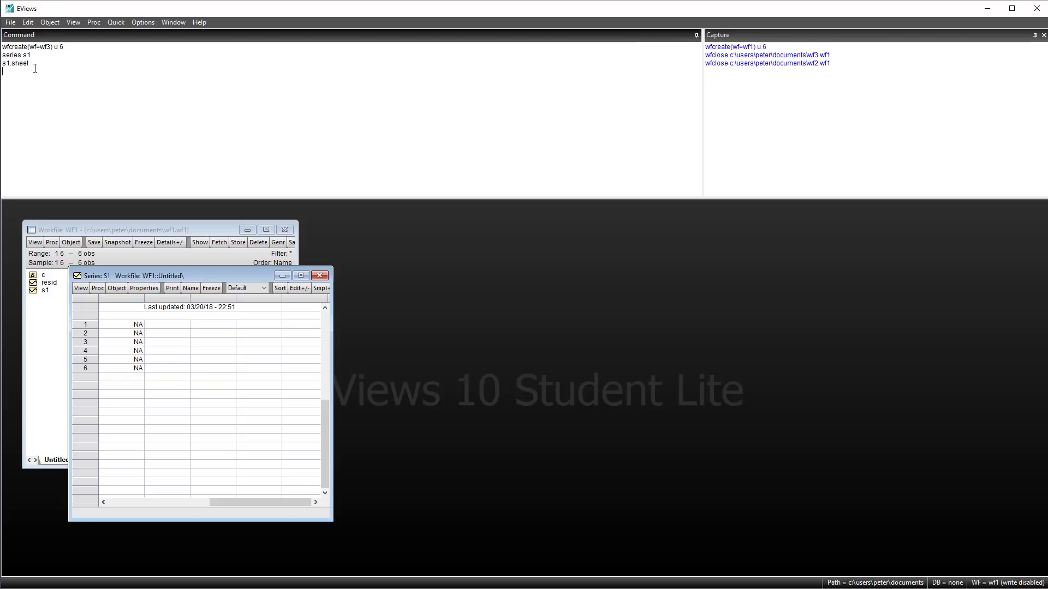
text(s1 = rnd)
key(Return)
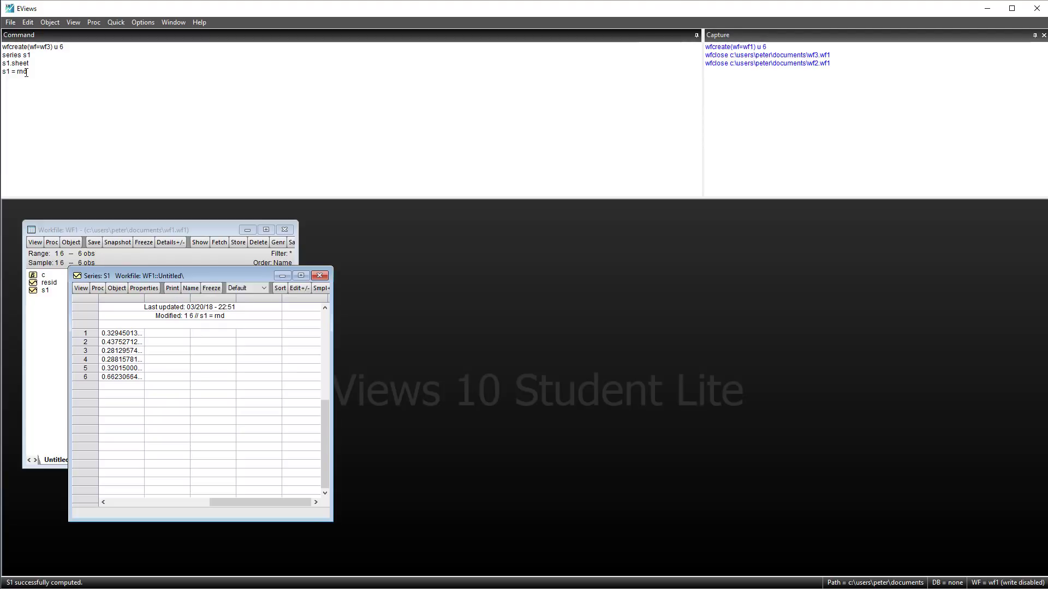
Create a random-number series with the command series s2 = rnd and open s2 from the workfile.
text(eries s2 = rnd)
key(Return)
click(33, 299)
double_click(33, 299)
Try to create series s3 without the series keyword by running s3 = rnd.
click(49, 105)
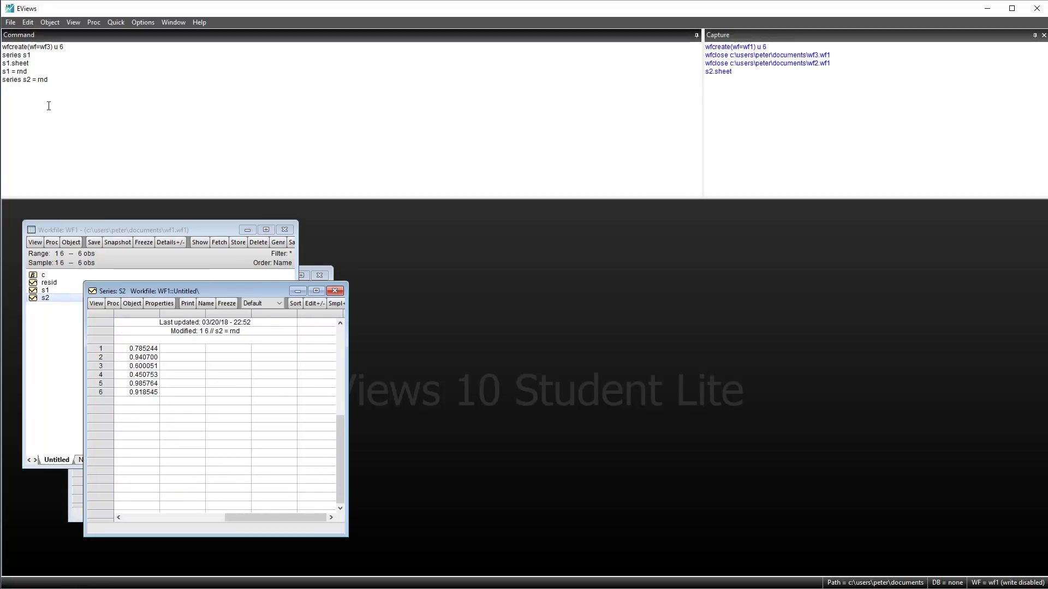
text(s3 = rnd)
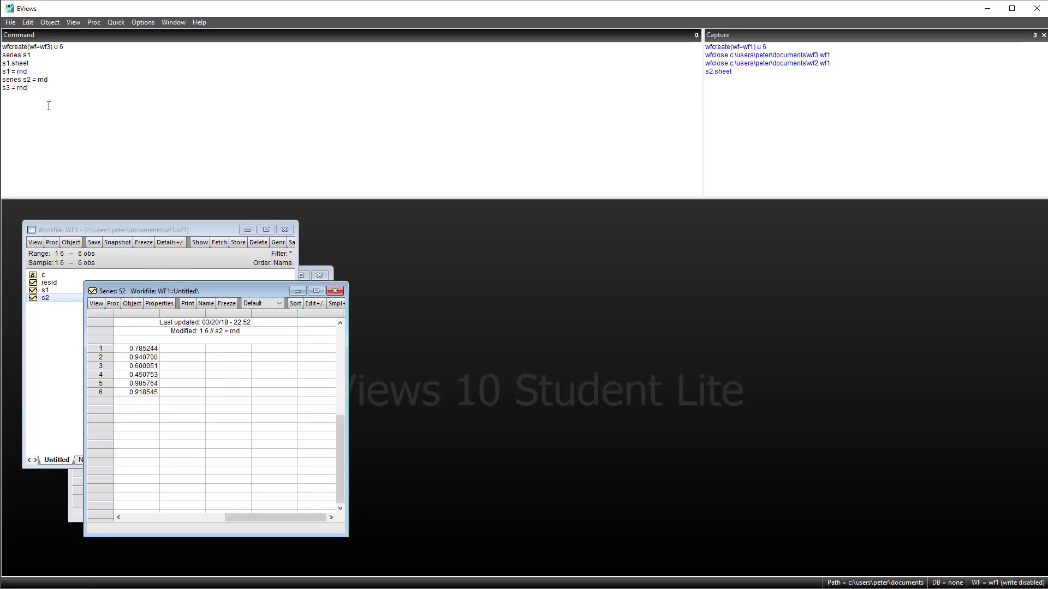
key(Return)
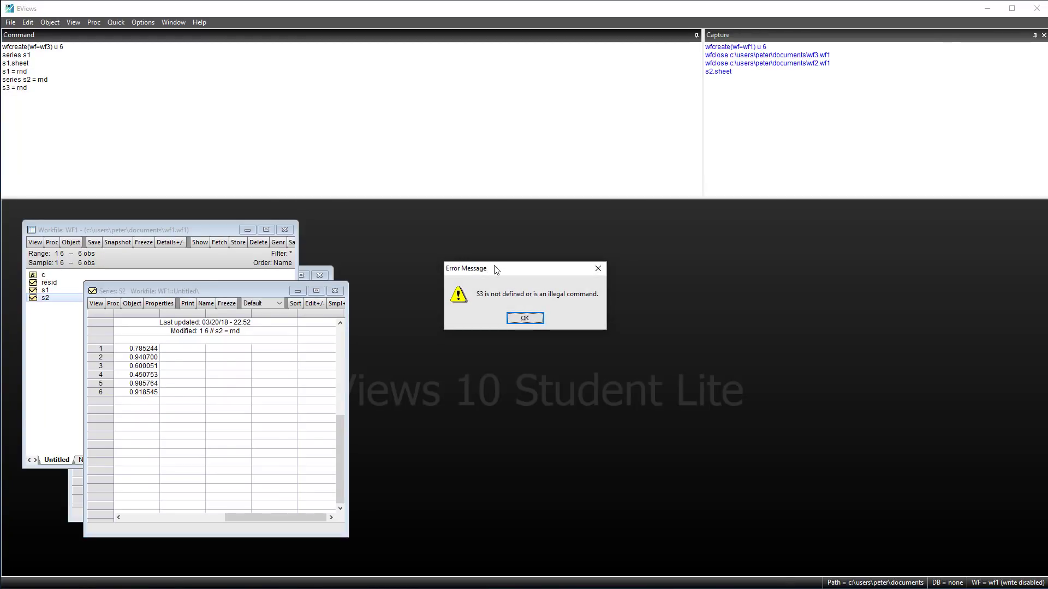
click(525, 318)
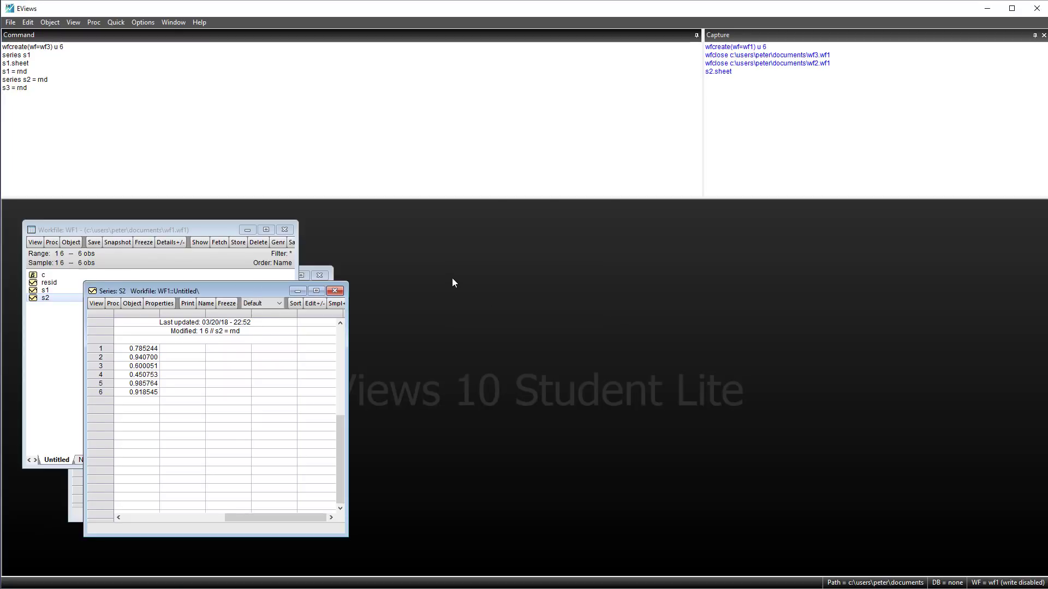
Create a constant series with the command series s3 = 5, open s3 and reposition its window.
text(series s3 = 5)
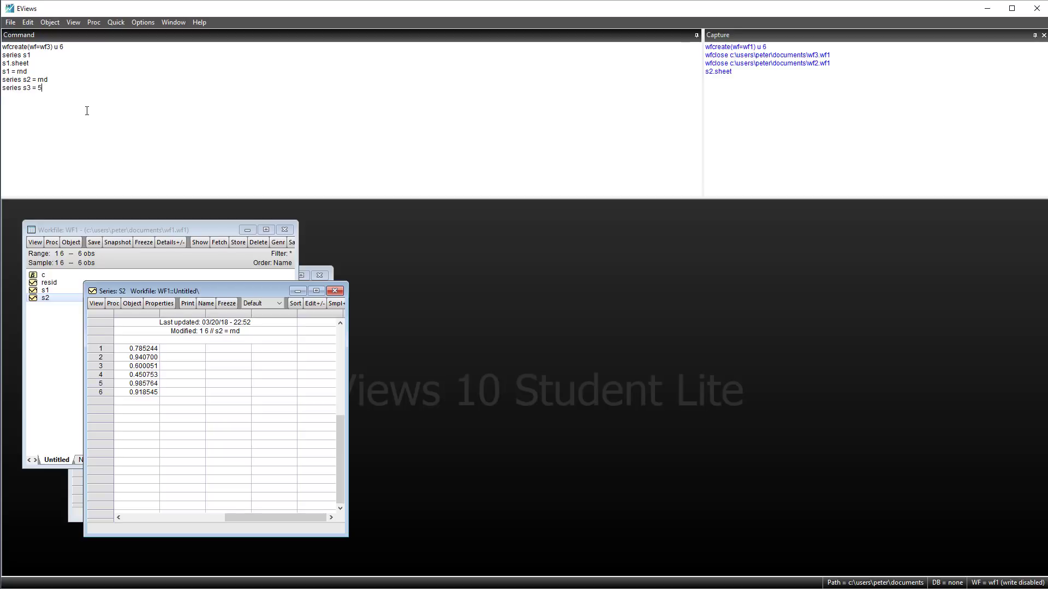
key(Return)
double_click(37, 305)
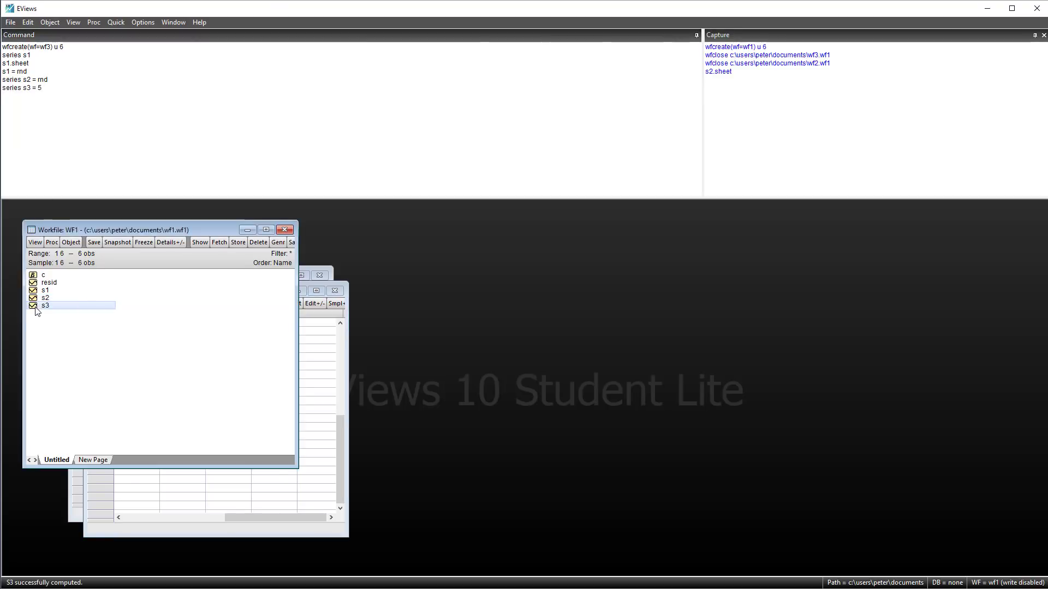
drag(179, 287, 165, 227)
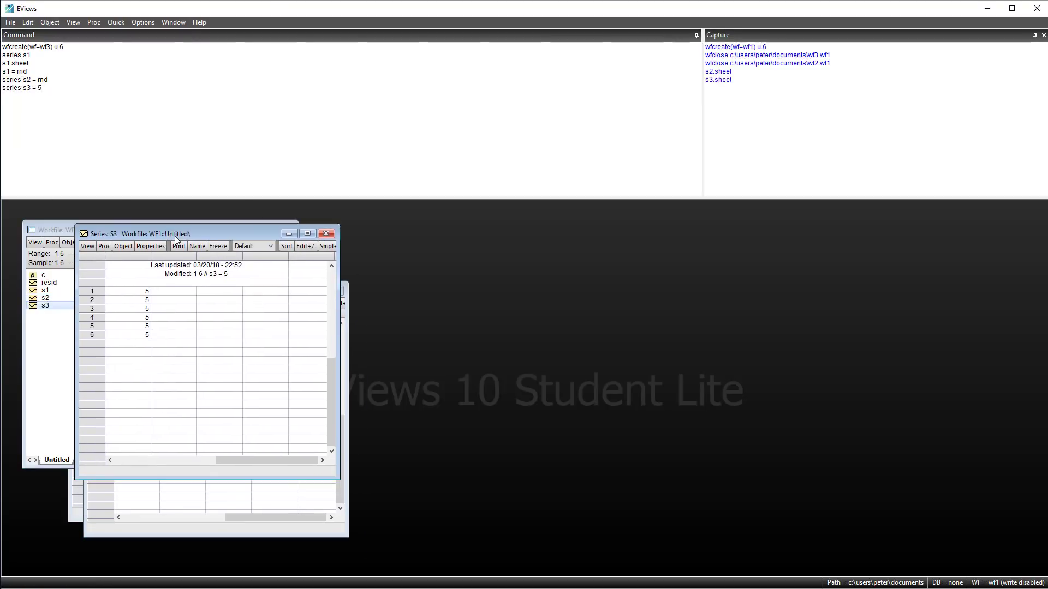
click(65, 102)
text(series s)
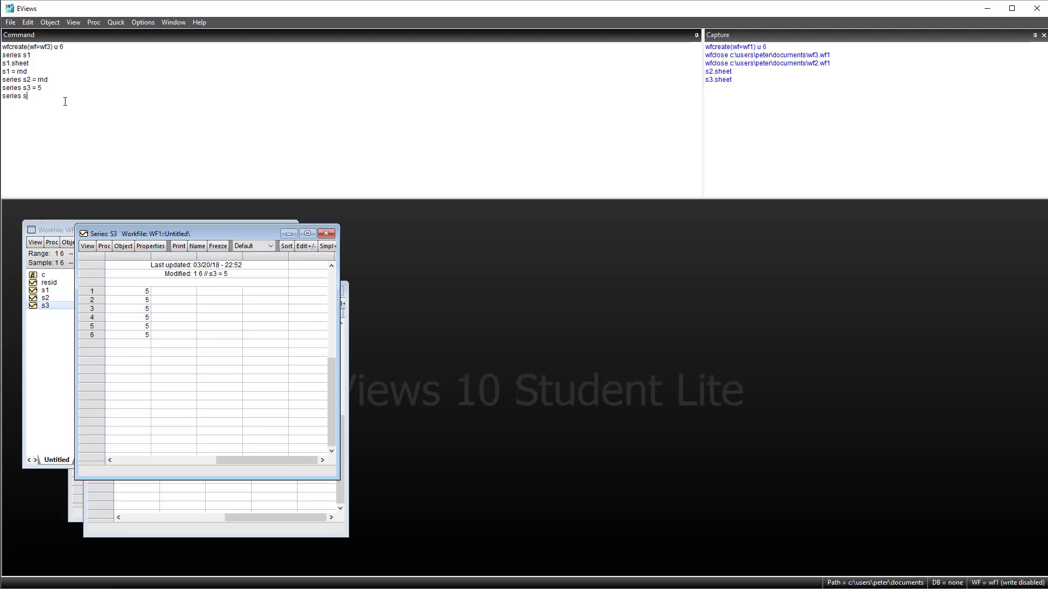
text(4 = @trend)
key(Return)
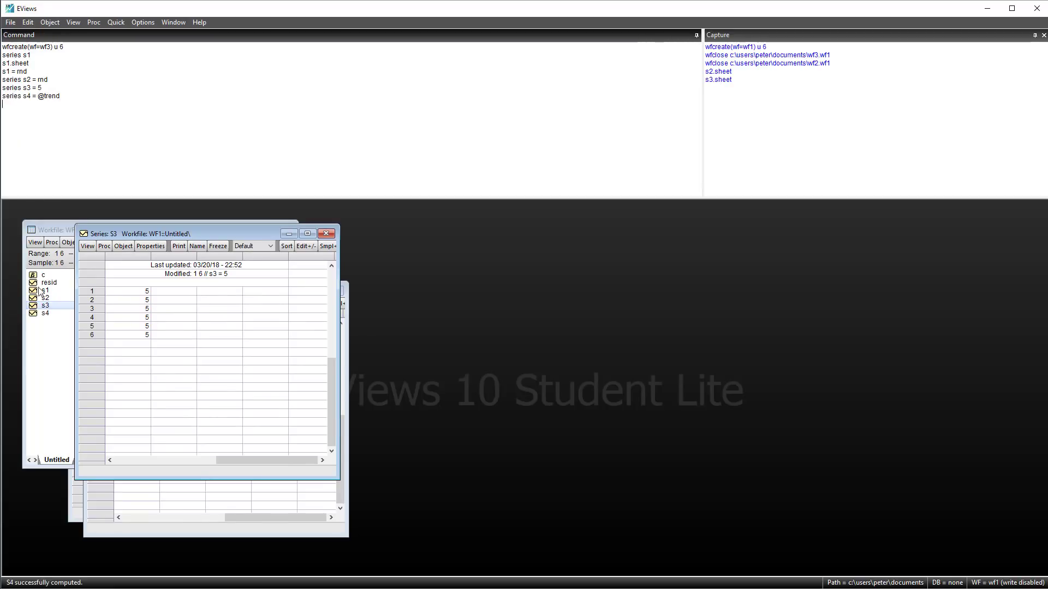
double_click(39, 314)
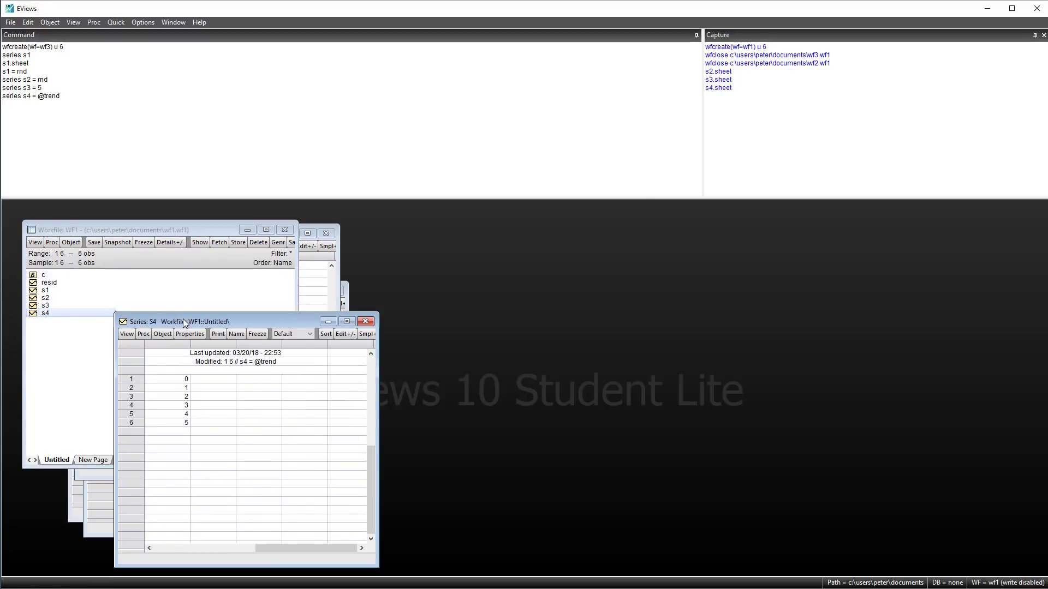
Plot series s1 as a line graph with the command s1.line and close its window.
drag(182, 319, 127, 221)
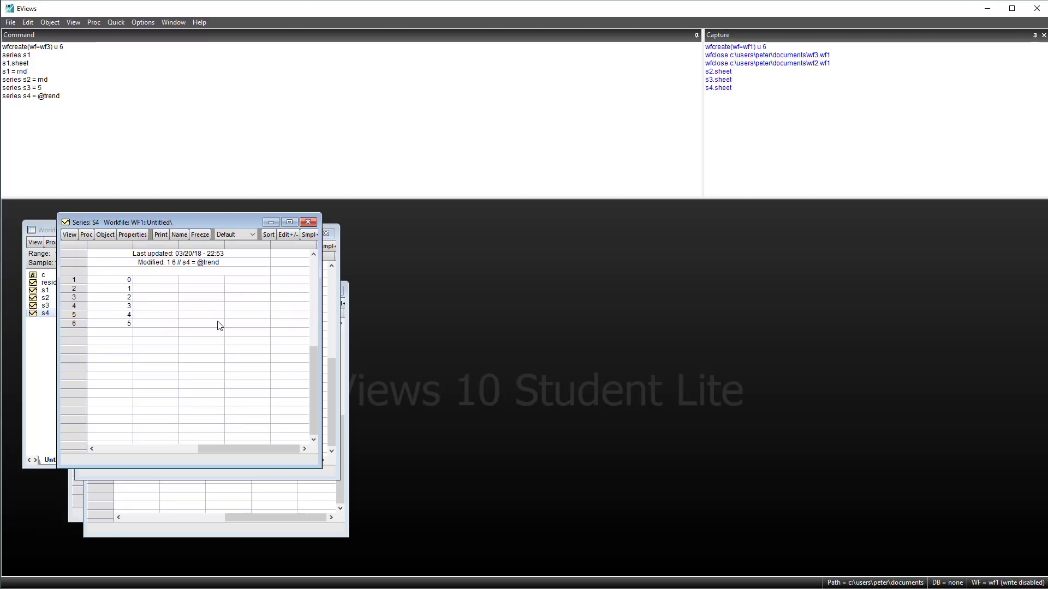
click(103, 143)
text(s1.line)
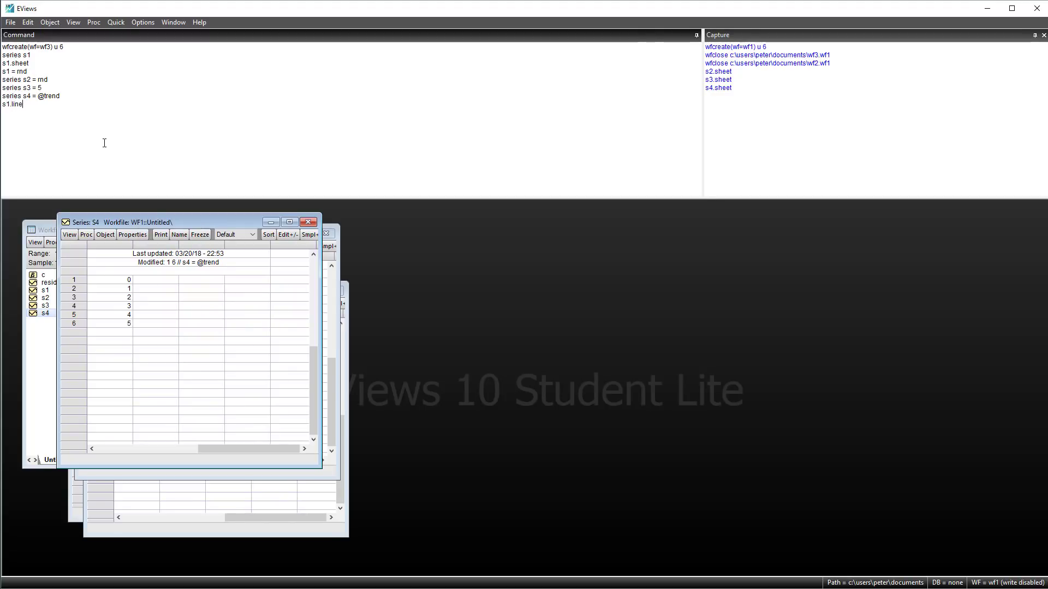
key(Return)
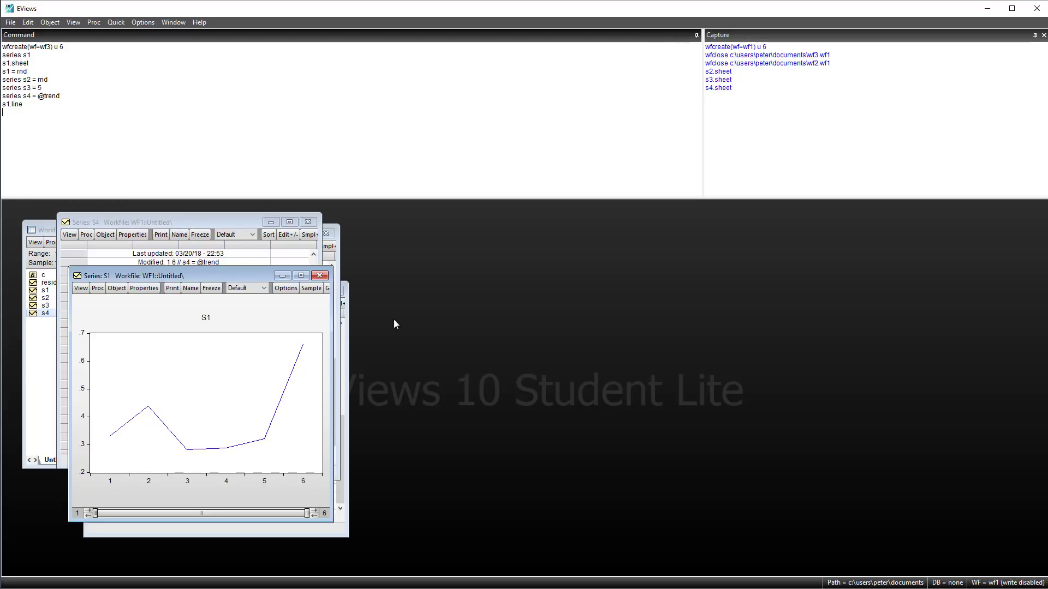
click(320, 276)
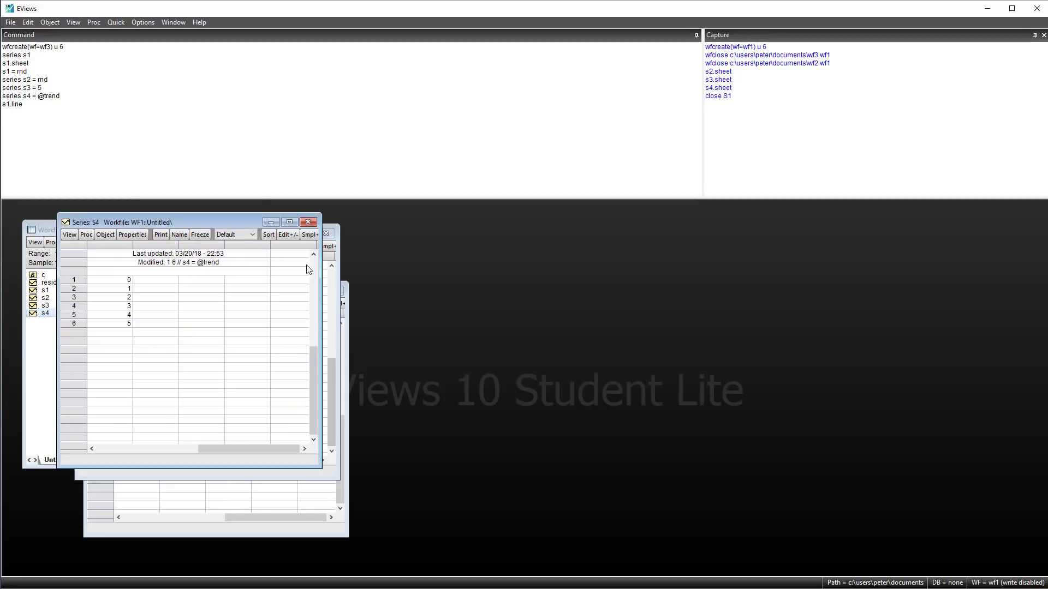
Plot series s1 and s2 together in one line graph with the command line s1 s2.
click(34, 115)
text(line s1 s2)
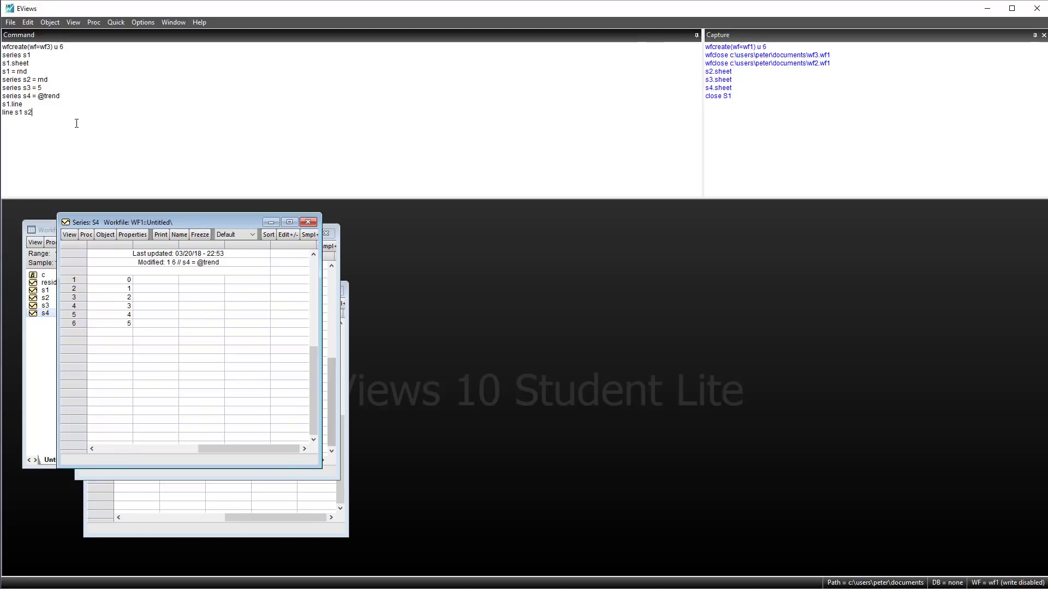
key(Return)
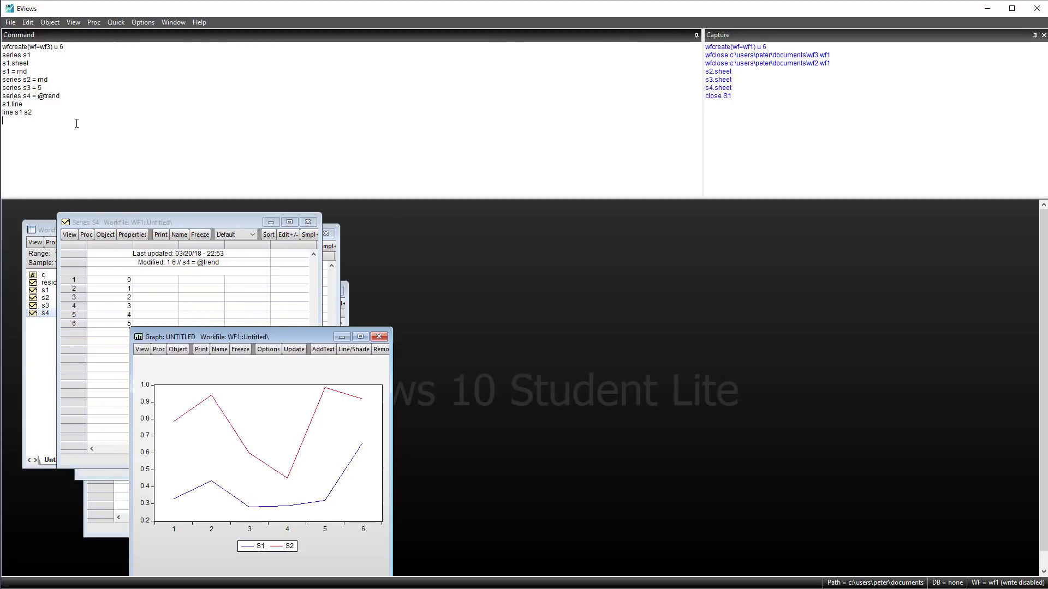
Draw a scatter plot of the two random series with the command scat s1 s2.
text(scat)
text( s1 s)
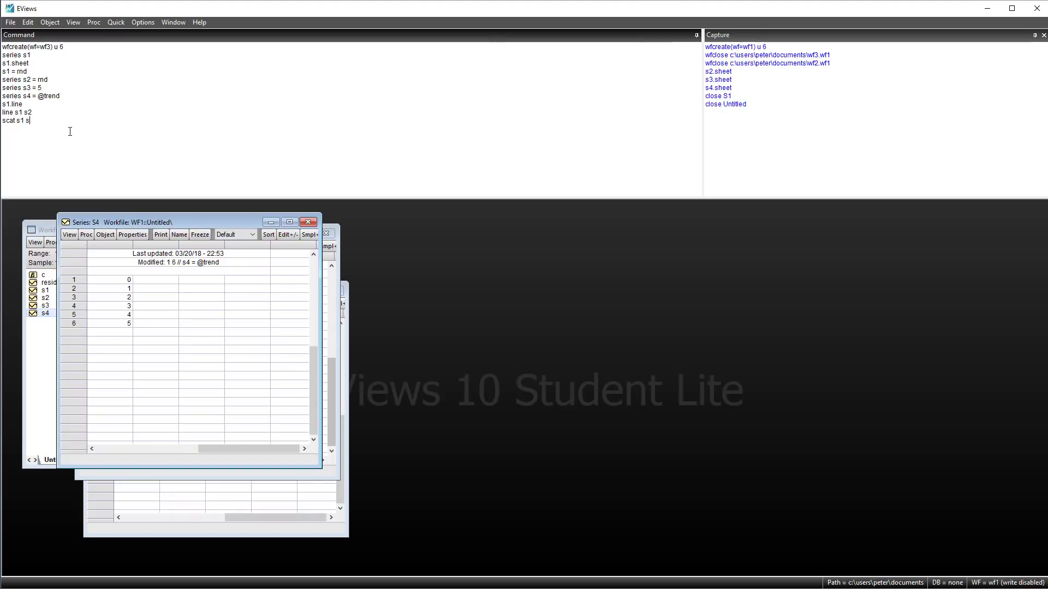
text(2)
key(Return)
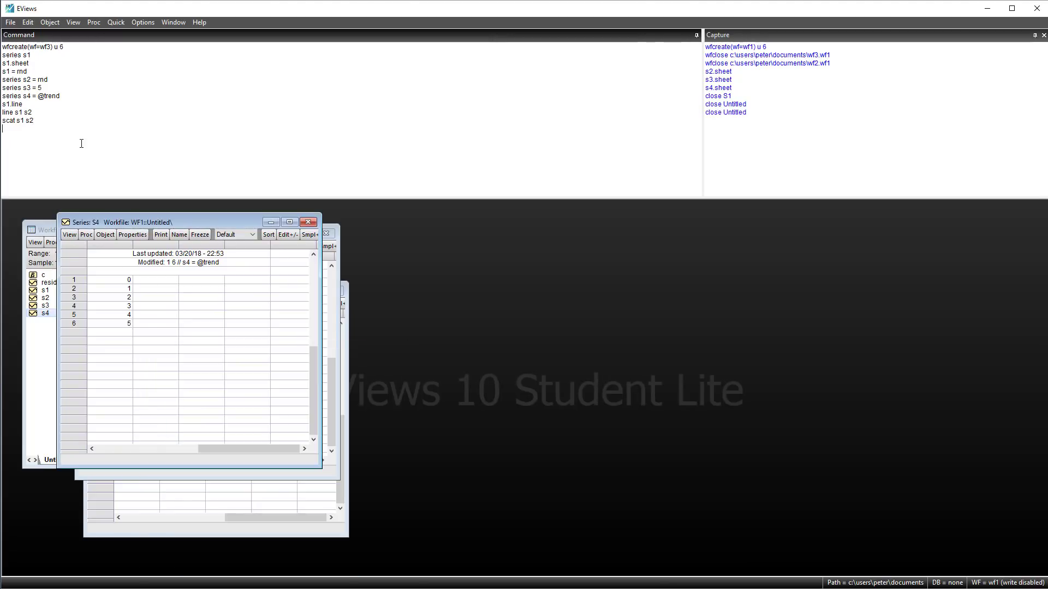
Draw an XY line graph with the command xy s1 s2, reposition its window and delete the untitled graph.
text(xy s1 s2)
key(Return)
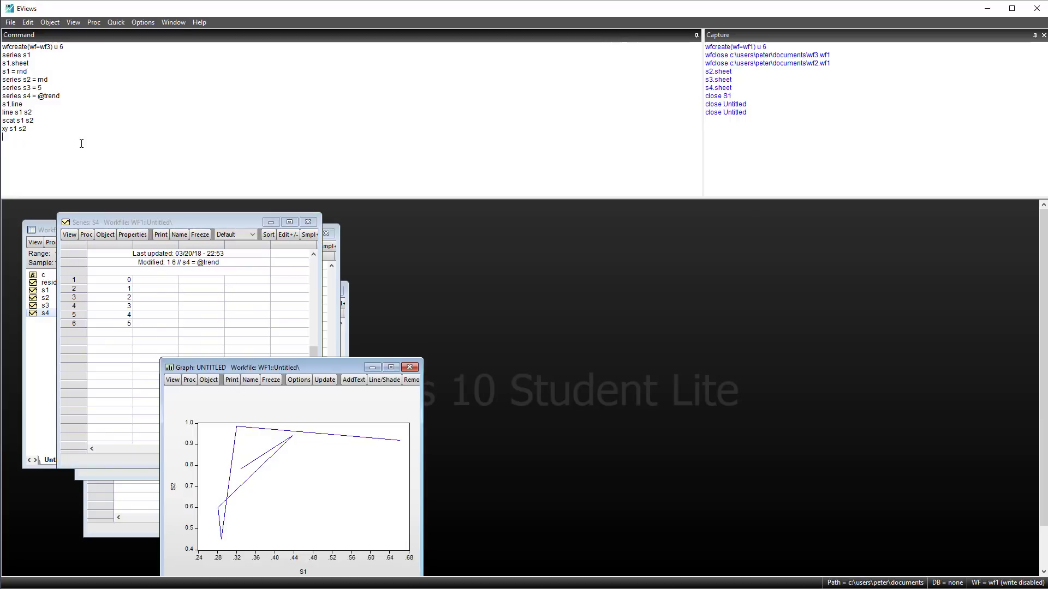
drag(258, 366, 118, 215)
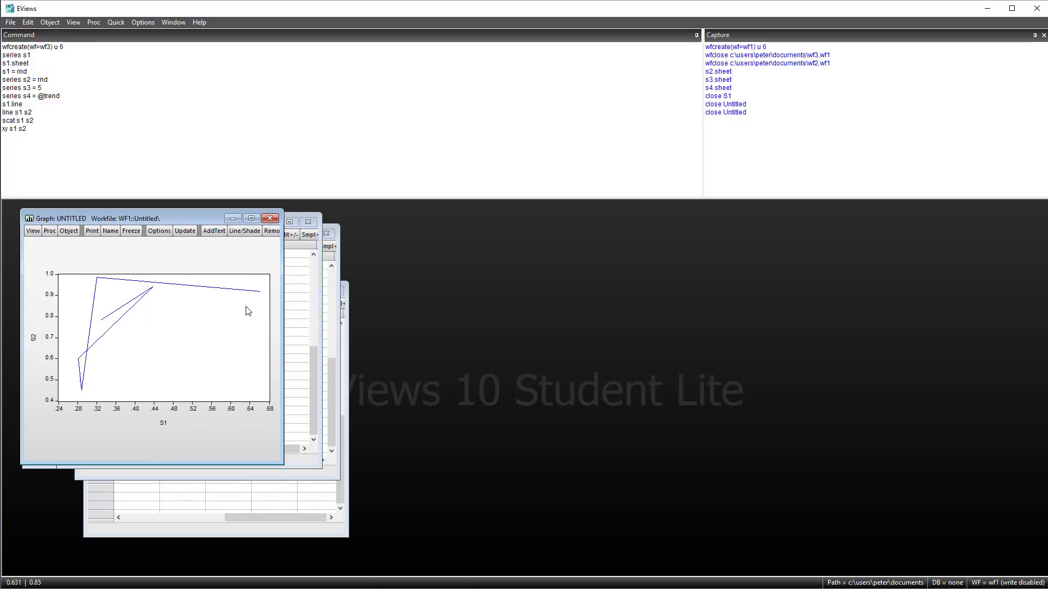
click(270, 219)
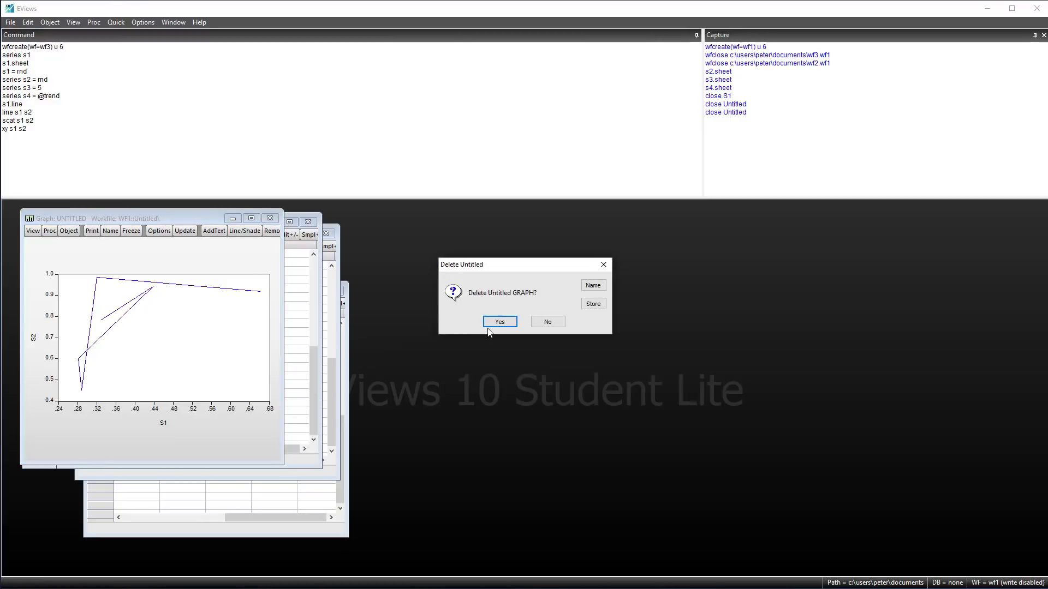
click(499, 323)
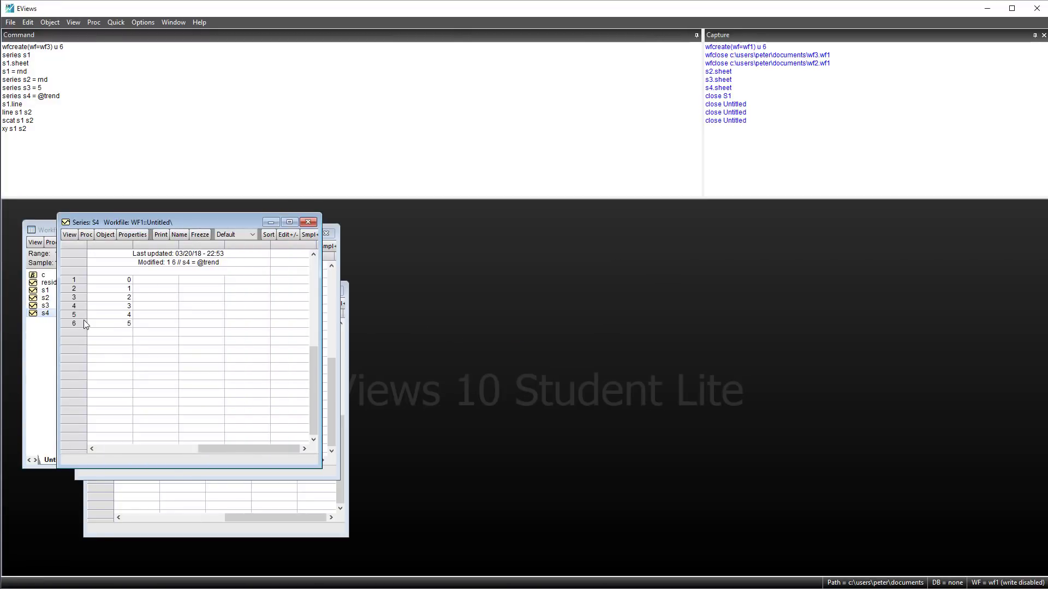
Create a scalar with the command scalar c1, display it with show c1 and move its window over the workfile.
click(11, 141)
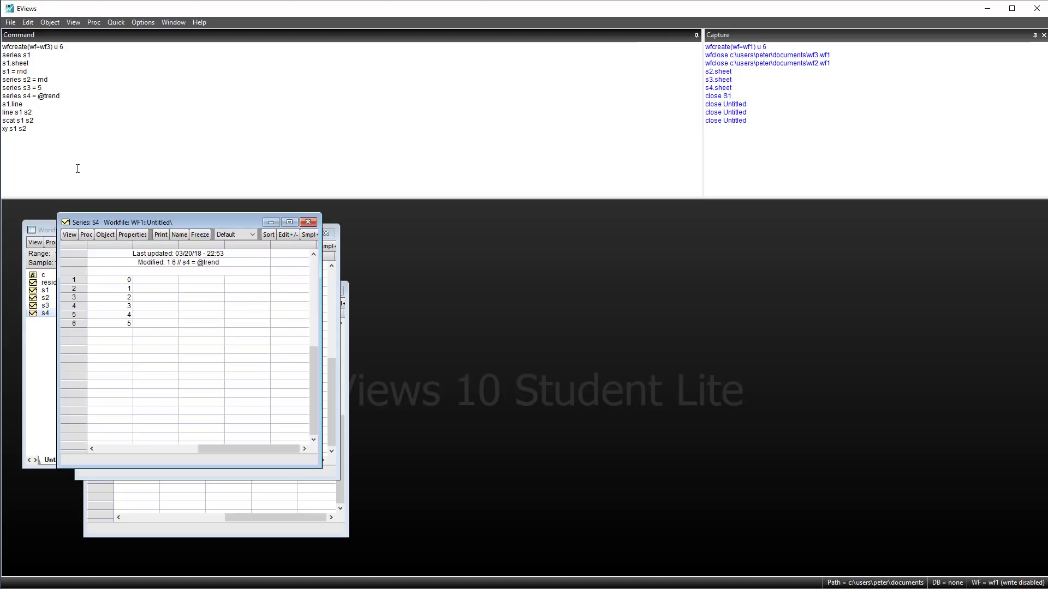
text(scalar c1)
key(Return)
text(sh)
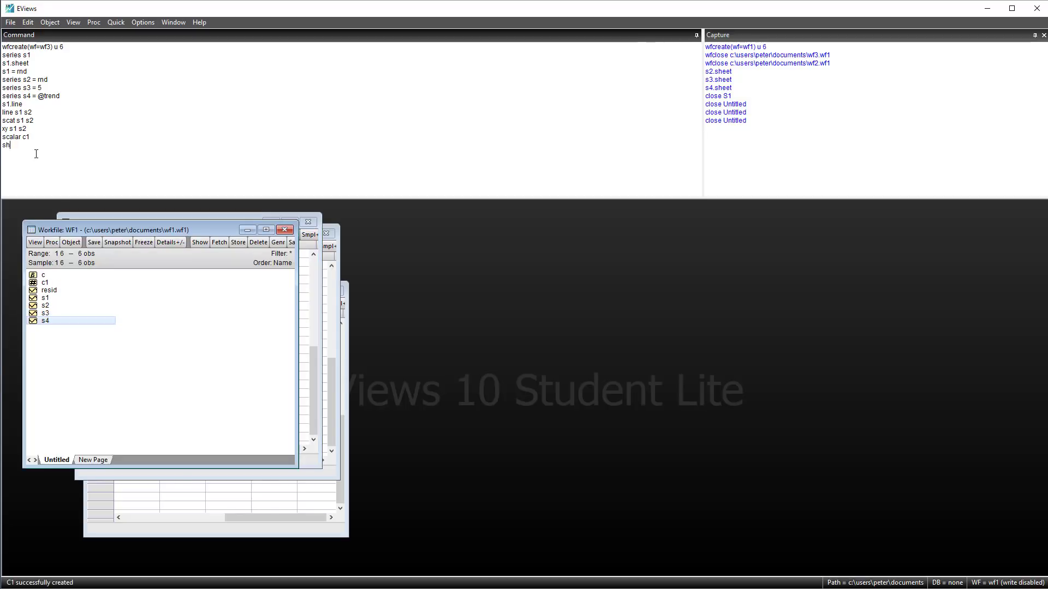
text(ow c1)
key(Return)
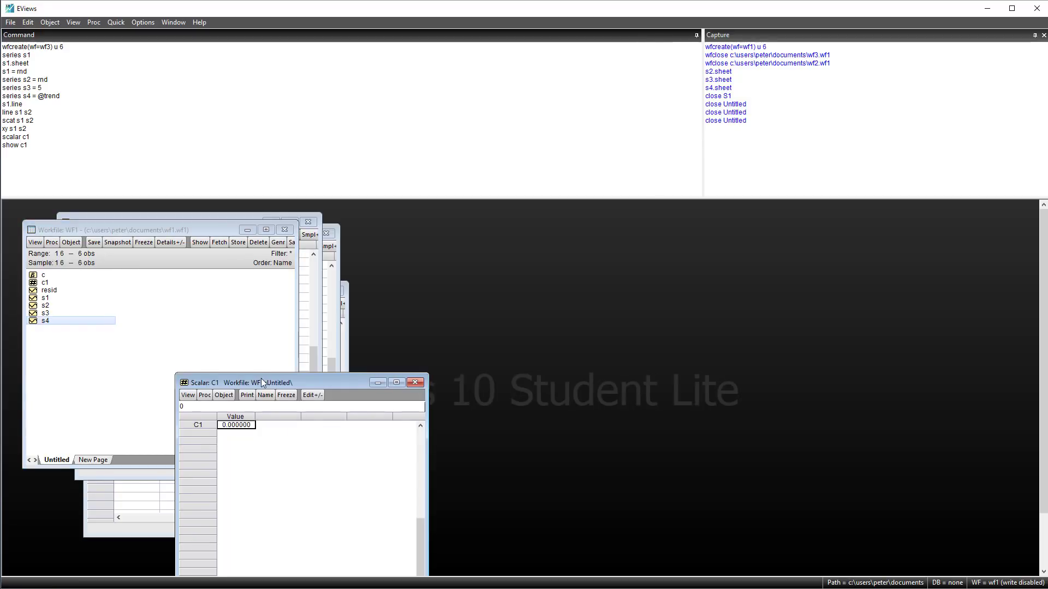
drag(261, 384, 130, 203)
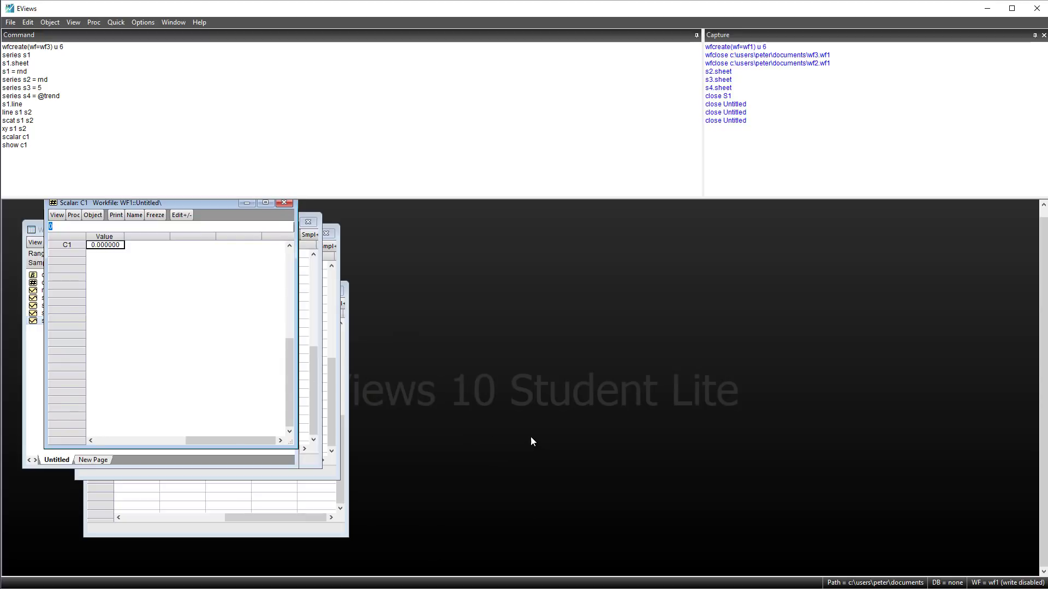
Assign the third observation of s1 to the scalar with the command c1 = s1(3).
click(7, 154)
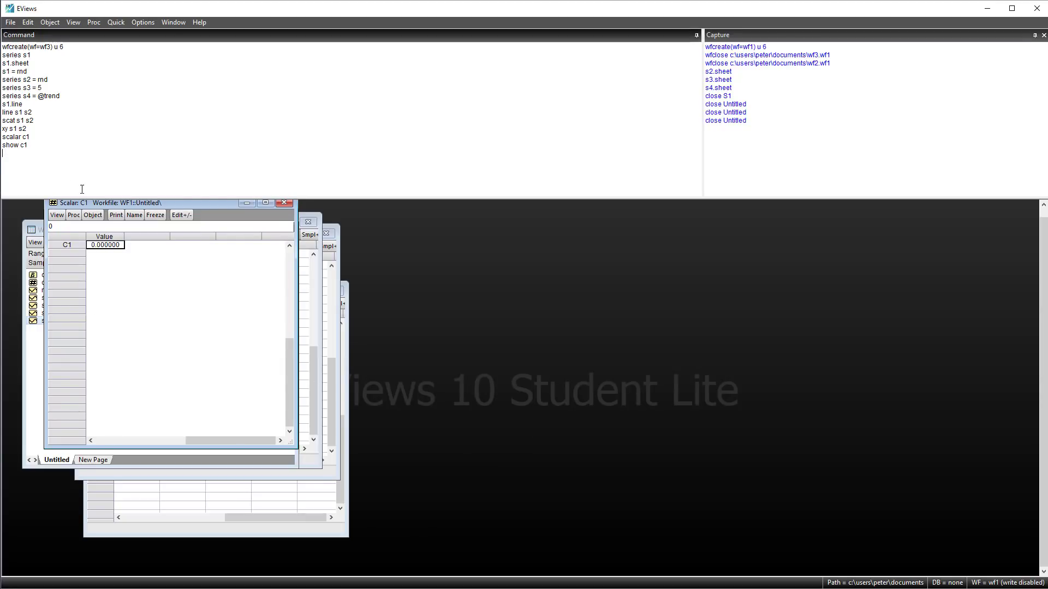
text(c1 = s1(3))
key(Return)
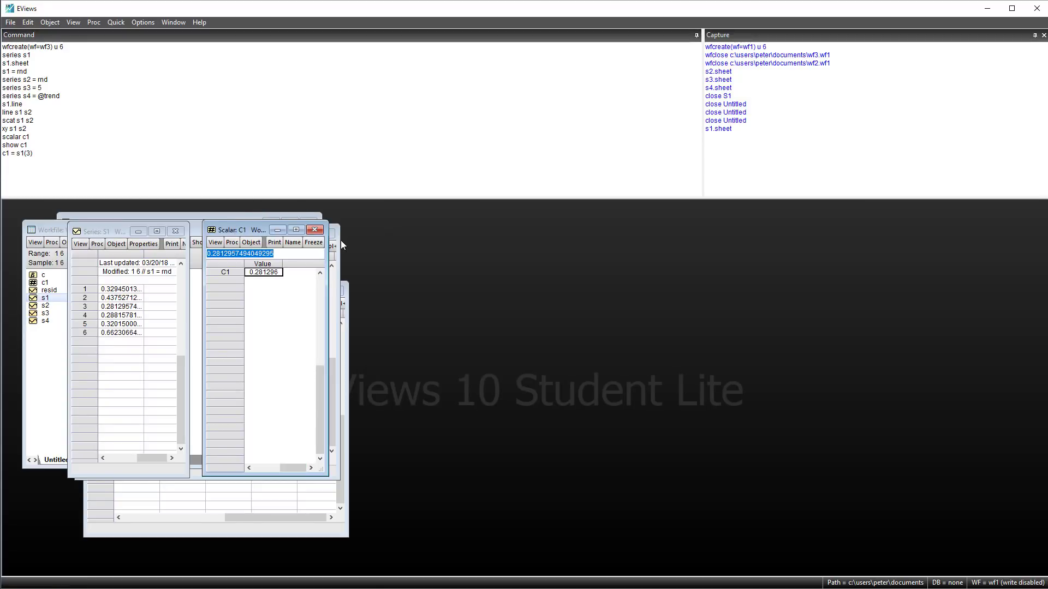
click(32, 164)
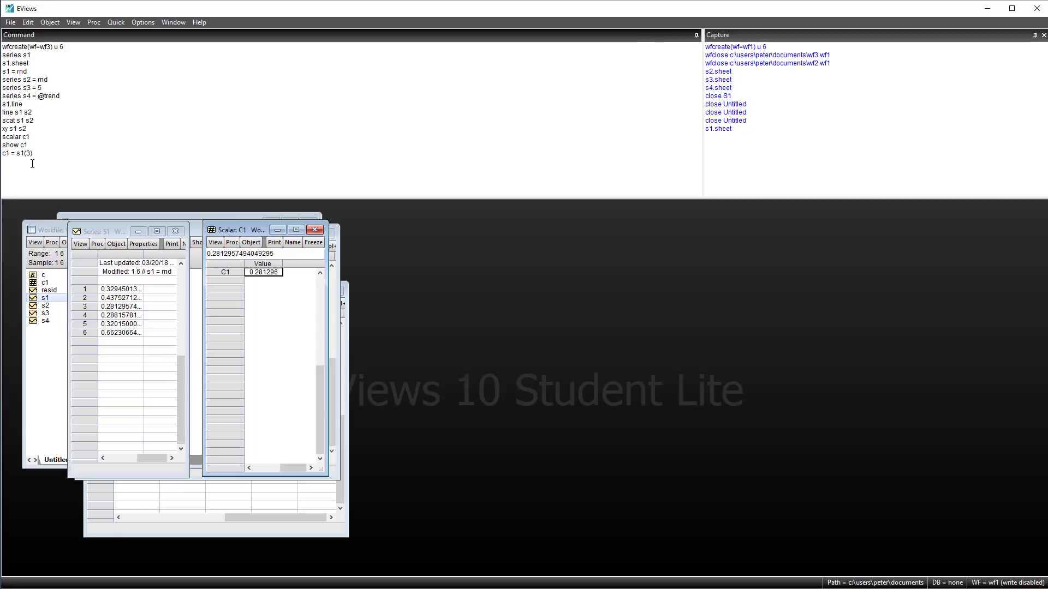
text(c1 = @elem(s1,"3")
key(Return)
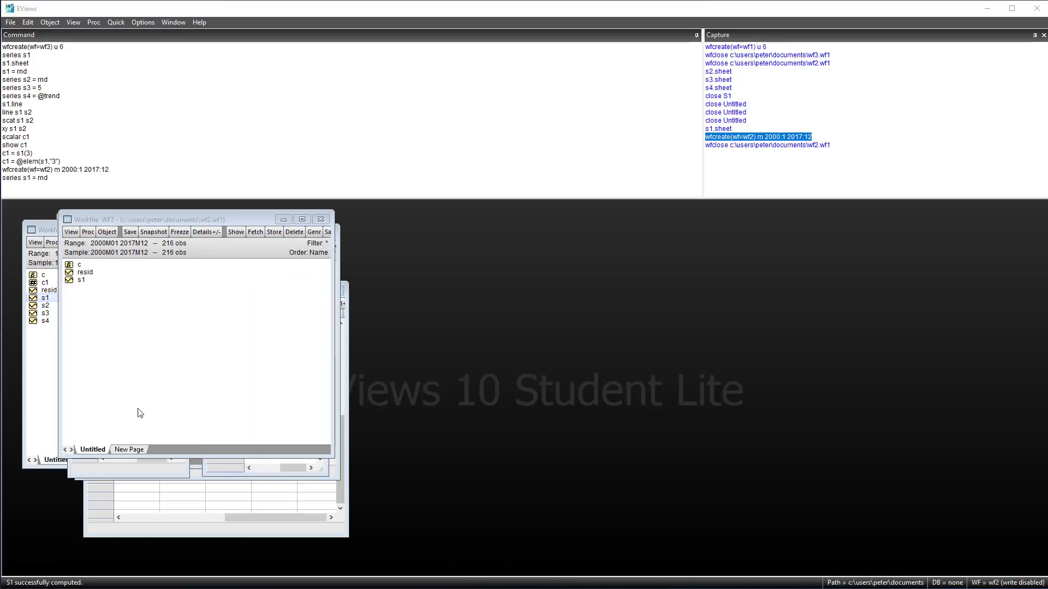
Open series s1 from the monthly workfile WF2 and select its 2010M01 observation.
double_click(81, 280)
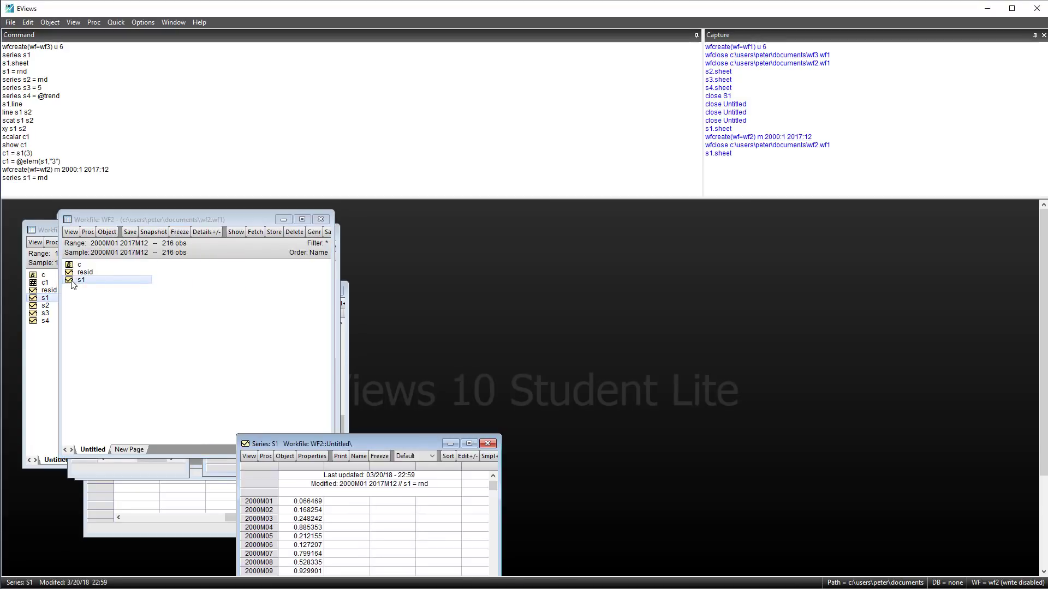
drag(327, 436, 188, 221)
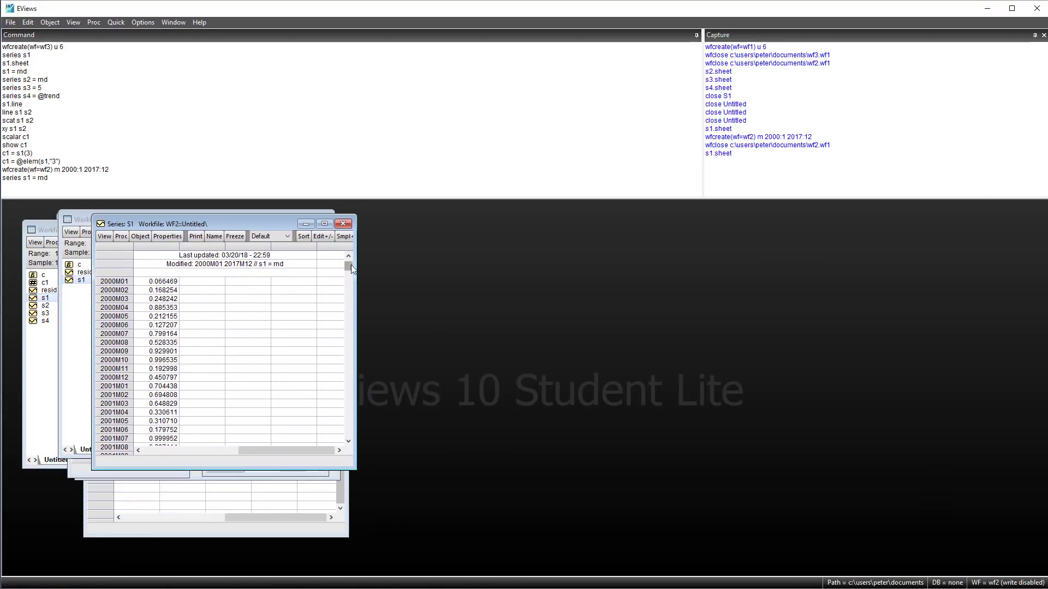
drag(349, 264, 348, 364)
click(163, 316)
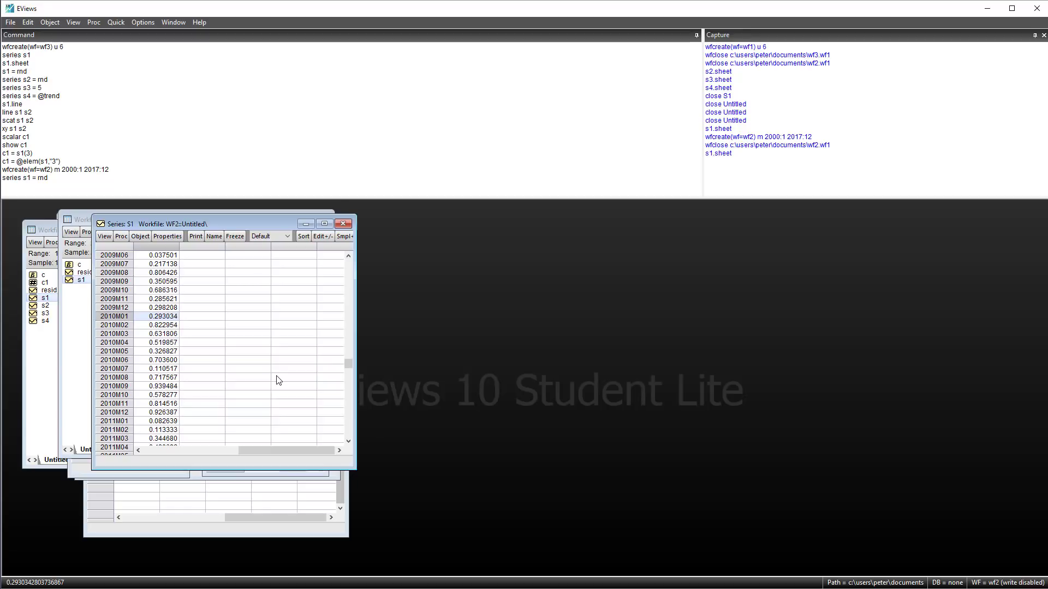
text(scalar c1 =)
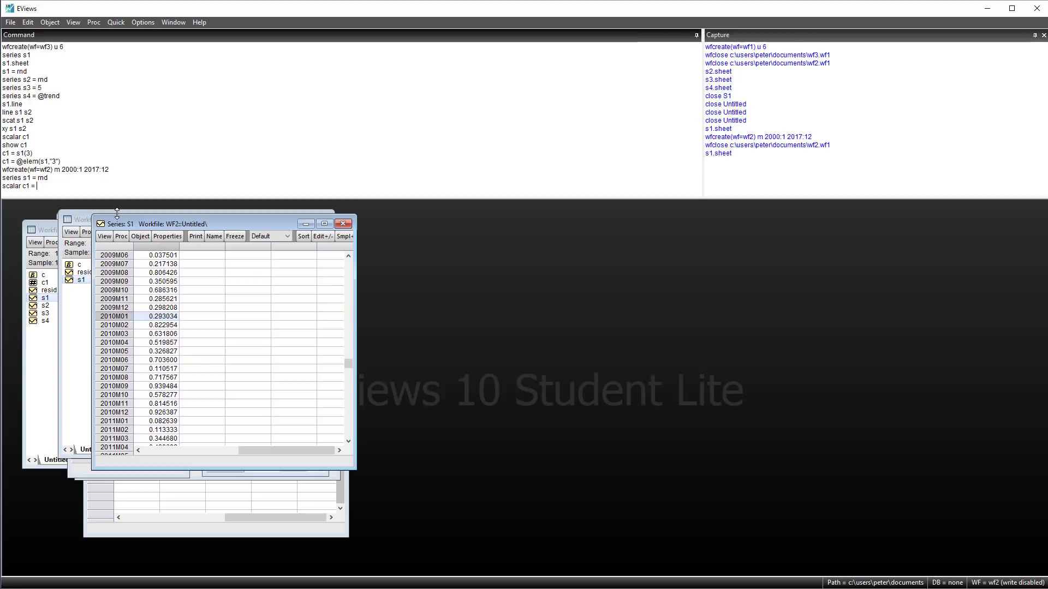
text( @elem(s1,"2010:1"))
key(Return)
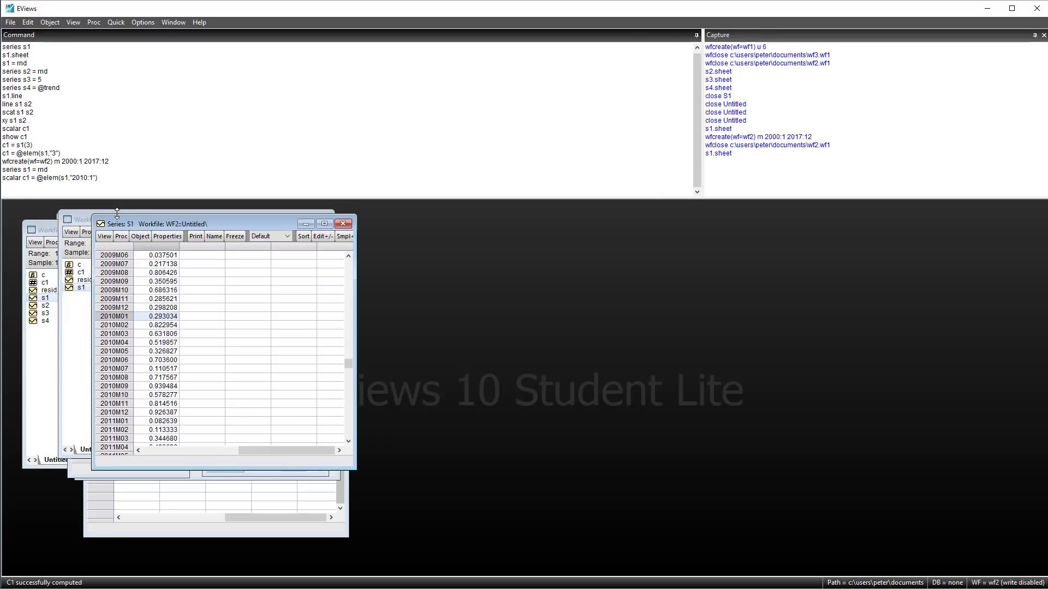
double_click(81, 272)
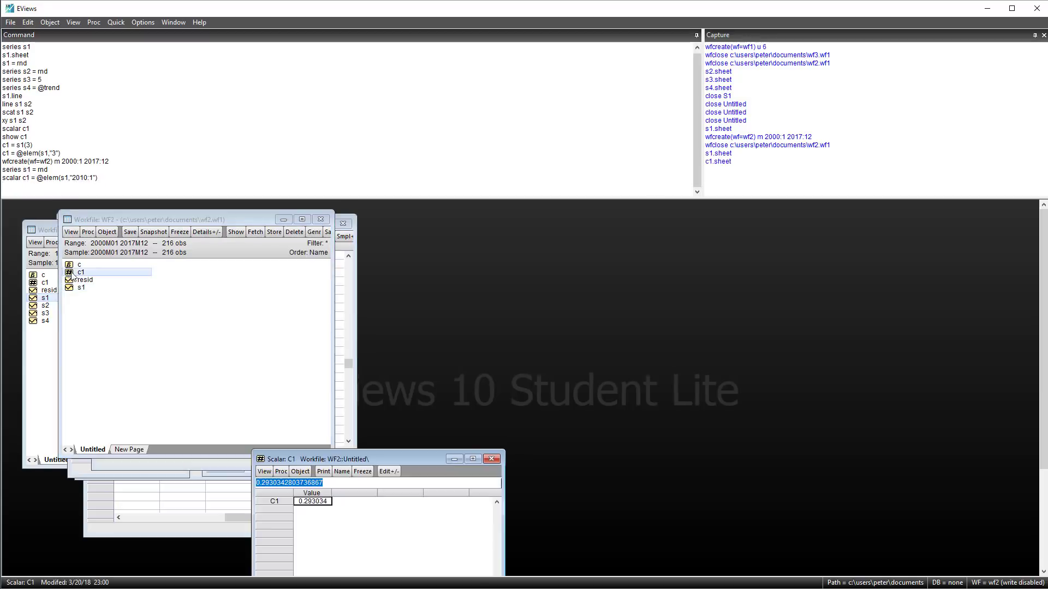
click(345, 361)
drag(326, 461, 323, 271)
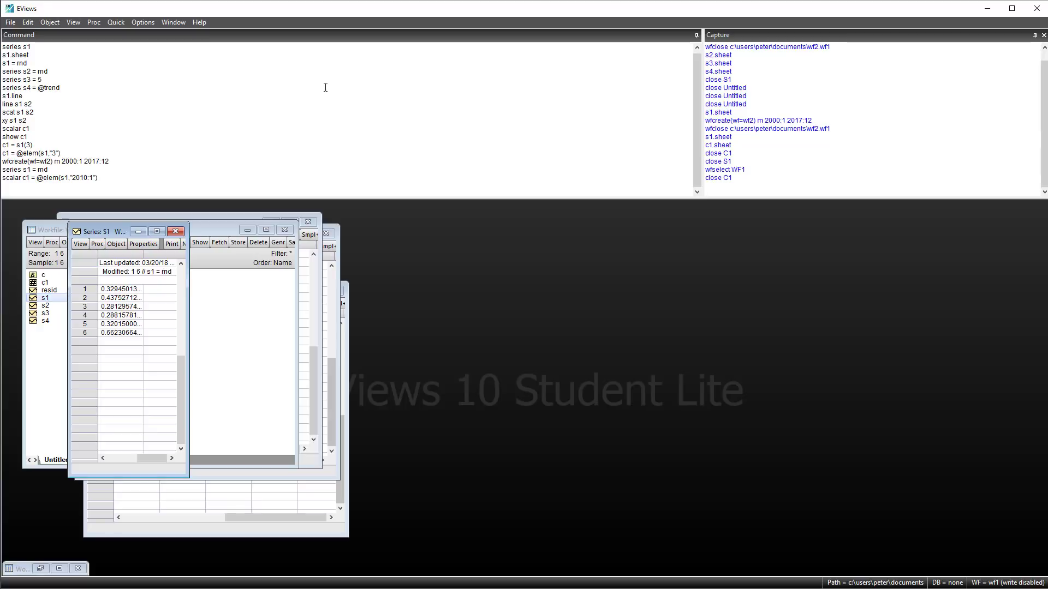
Open the Command & Programming Reference PDF and examine the Operators section of Chapter 13, Operator and Function Reference.
click(199, 22)
mouse_move(243, 91)
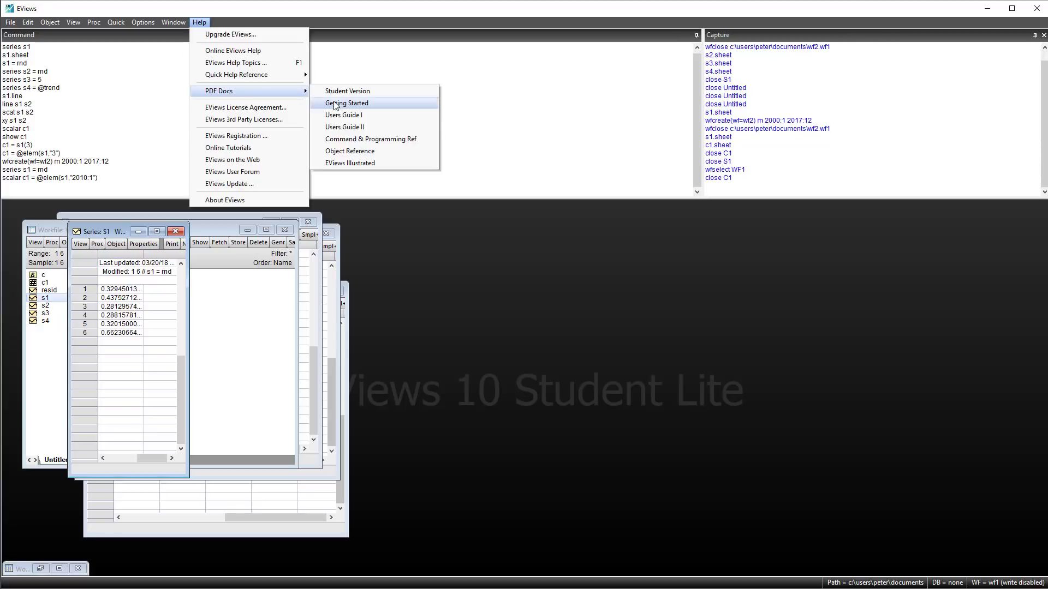
click(371, 139)
click(317, 493)
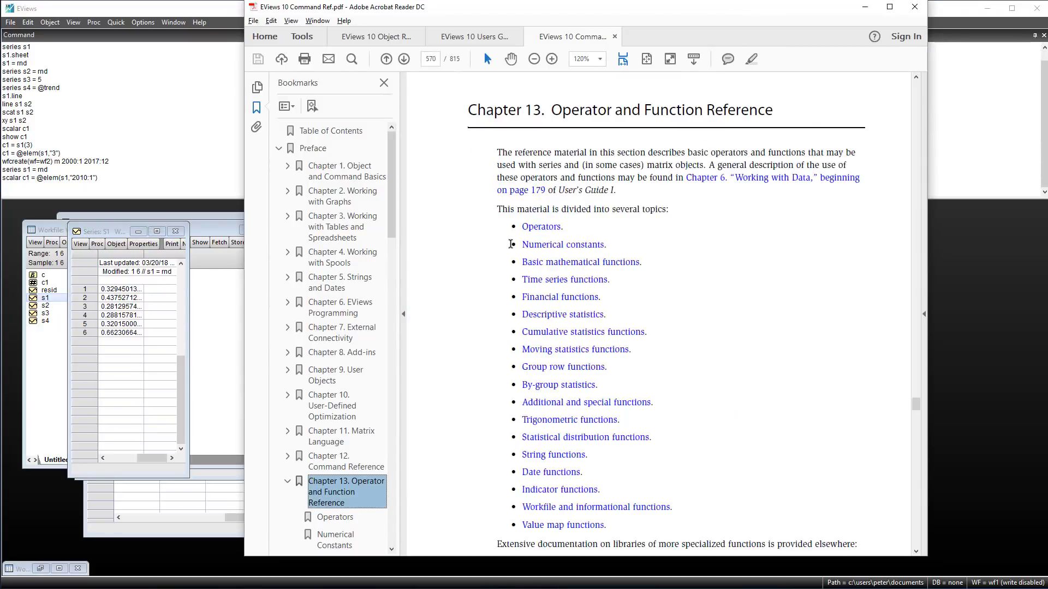
click(541, 227)
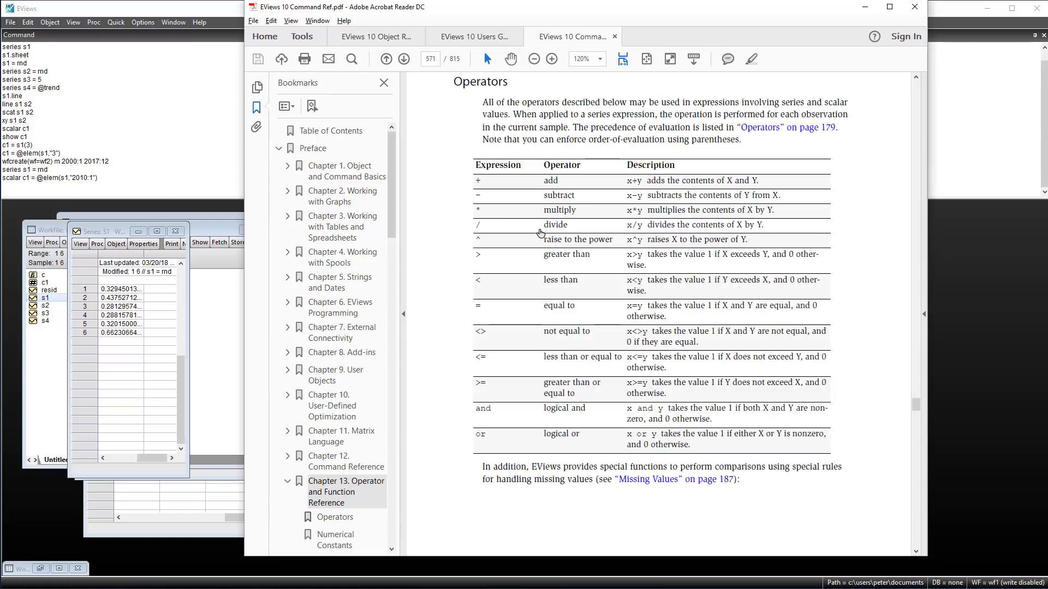
drag(482, 102, 510, 116)
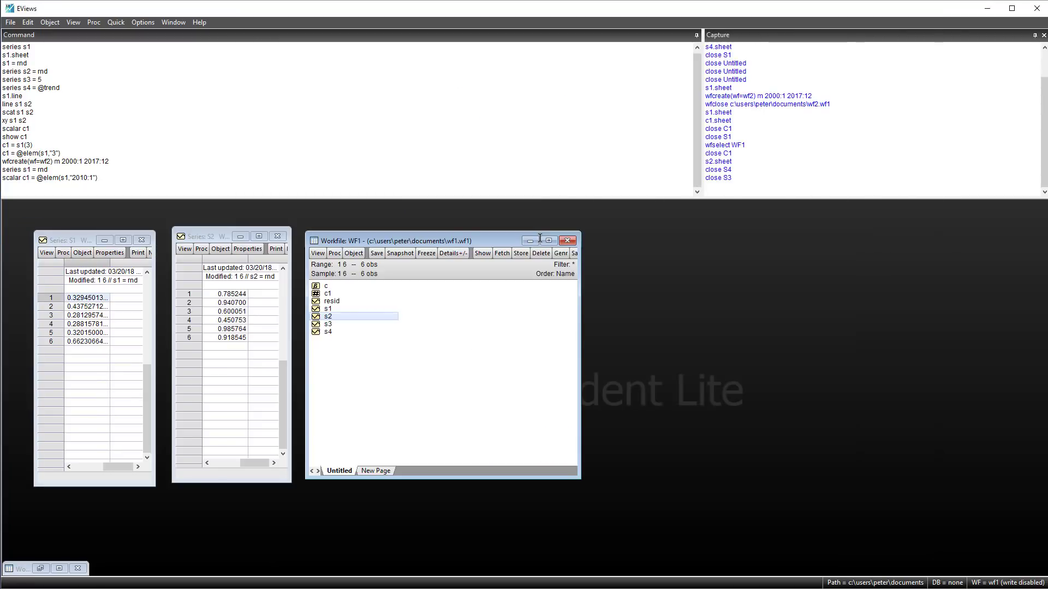
Back in workfile WF1, create a sum series with the command series s5 = s1 + s2.
click(130, 208)
text(series s5)
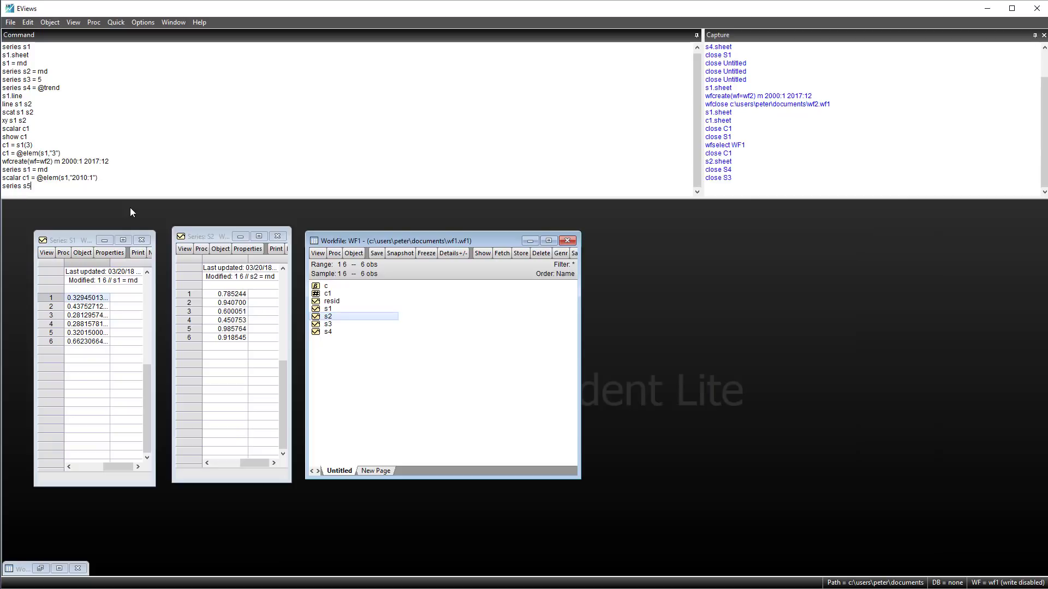
text( = s1 + s2)
key(Return)
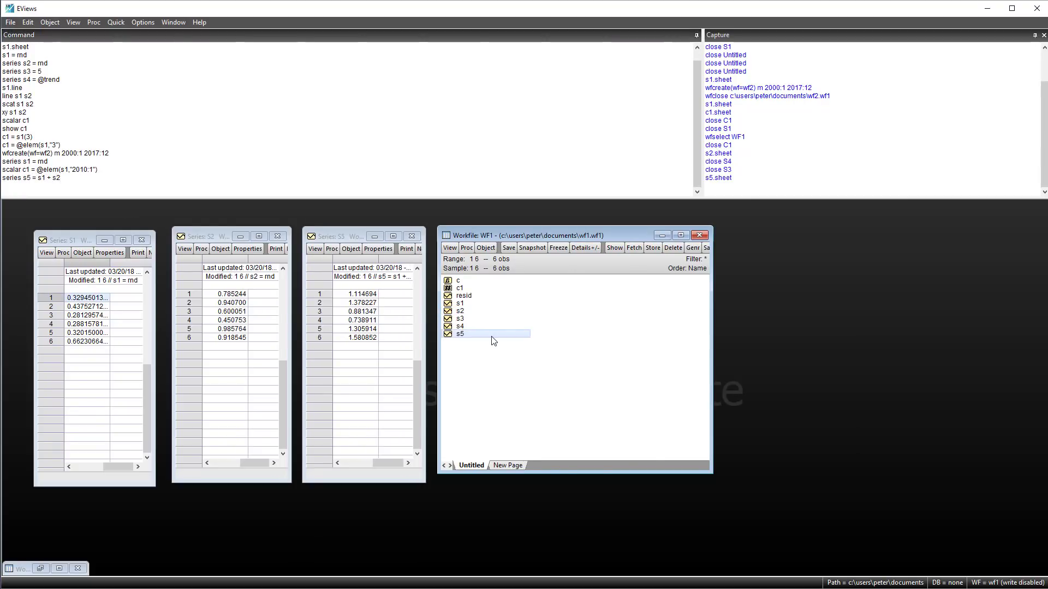
Generate the series by equation, entering s5 = s1 + s2 for the sample 1 6.
click(116, 21)
click(131, 43)
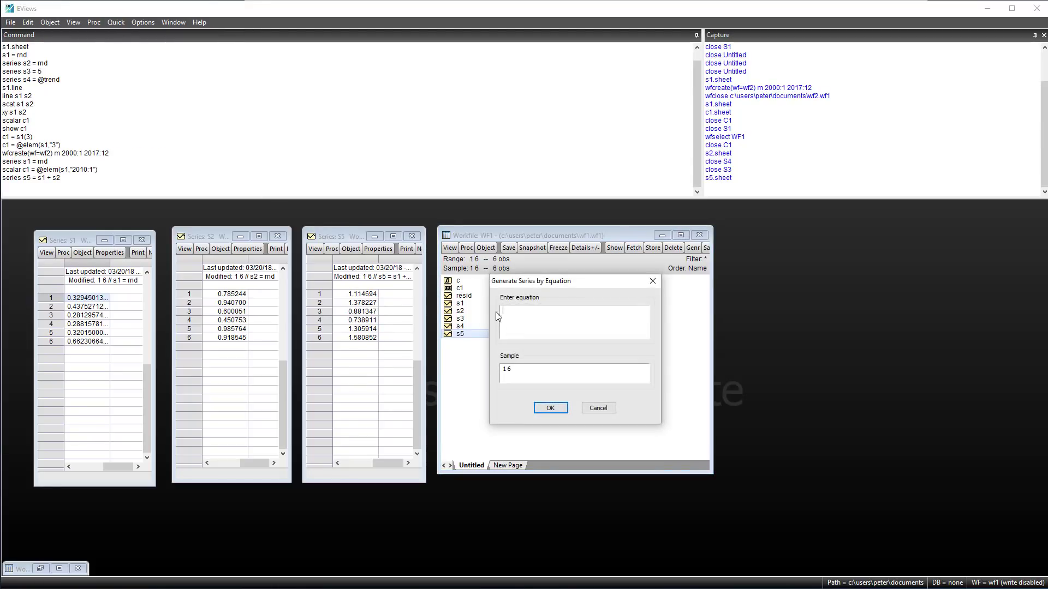
text(s5 = s1 + s2)
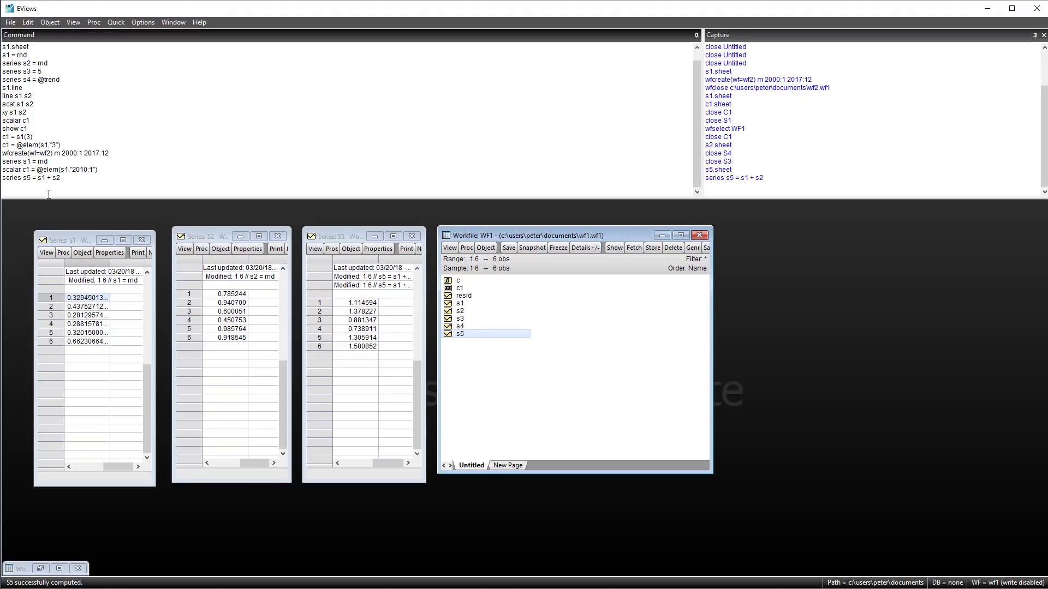
Set scalar c1 to 4 and create series s6 with the command series s6 = c1 + s1, closing its window after viewing.
text(c1 = 4)
key(Return)
text(series s6)
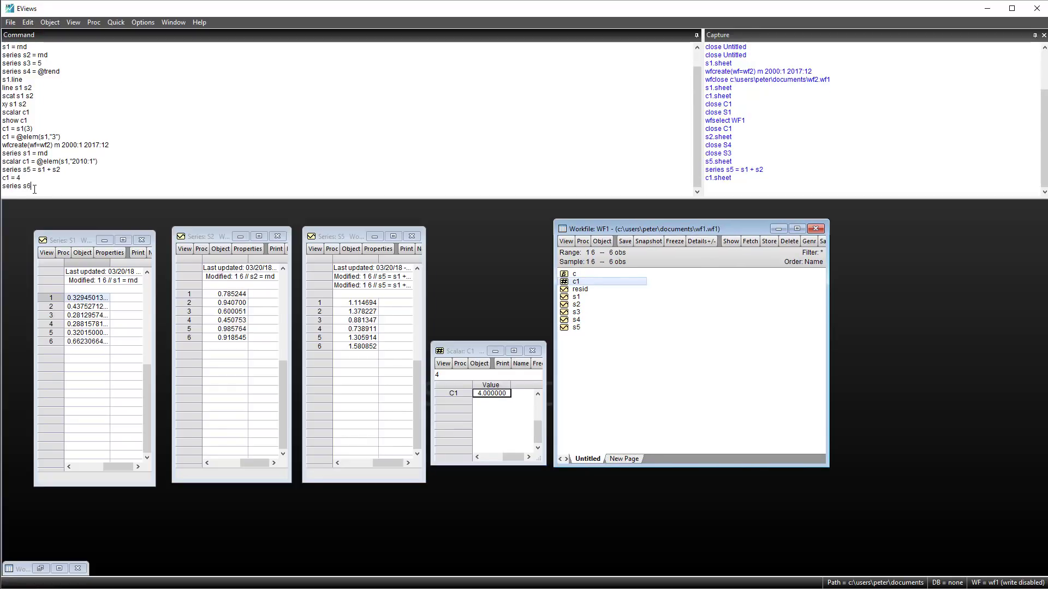
text( = c1 + s1)
key(Return)
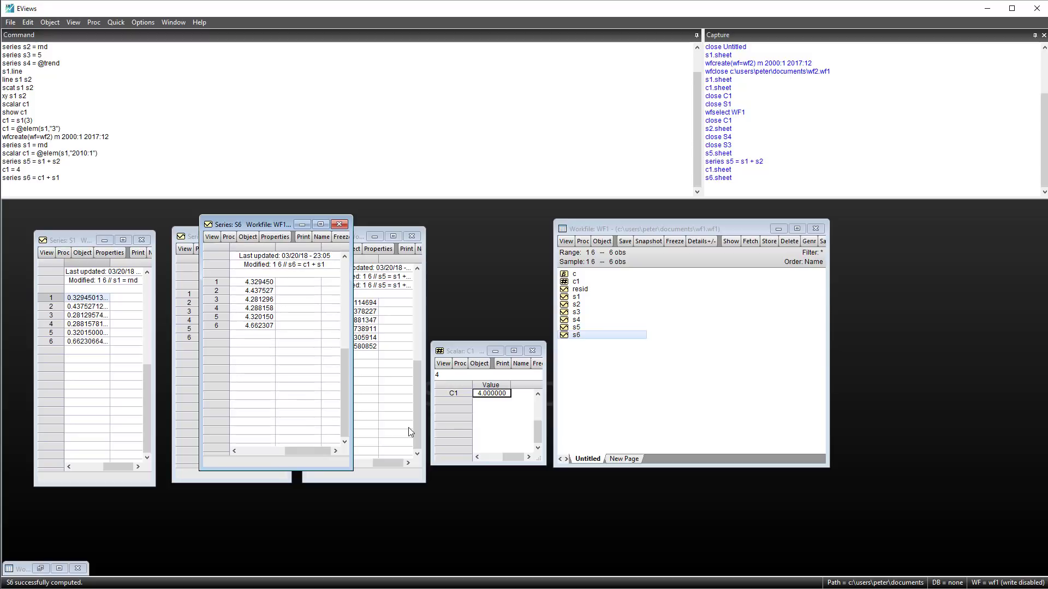
click(338, 225)
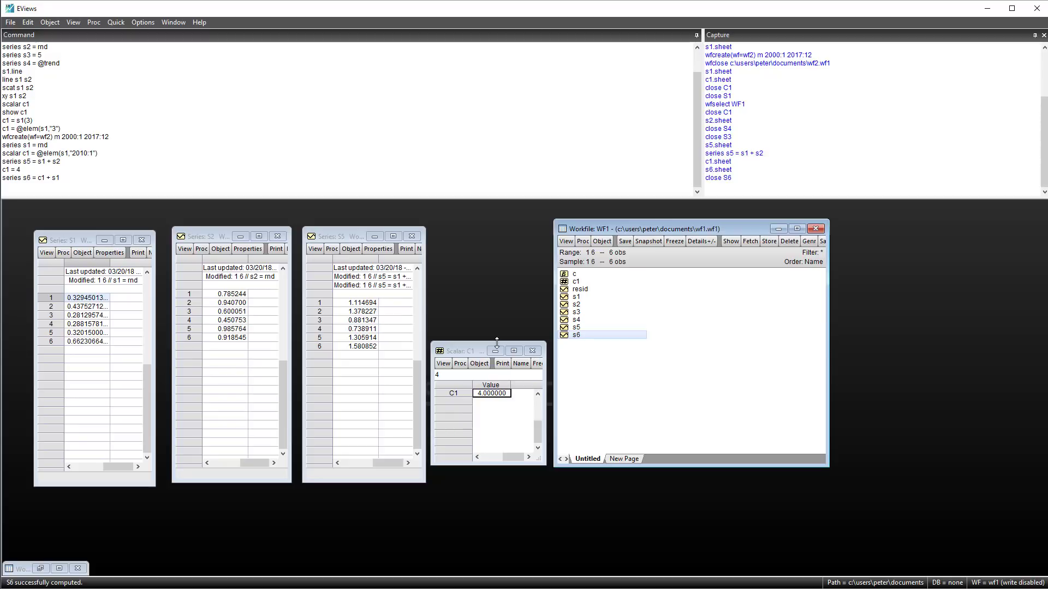
Display the cube of series s1 with the command show s1^3.
click(44, 186)
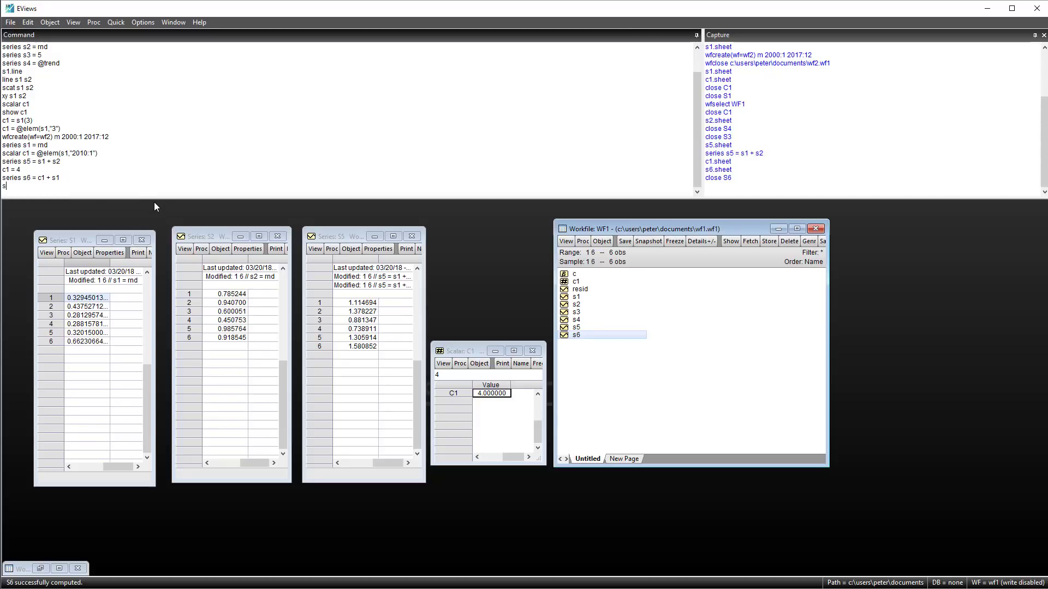
text(show s1^3)
key(Return)
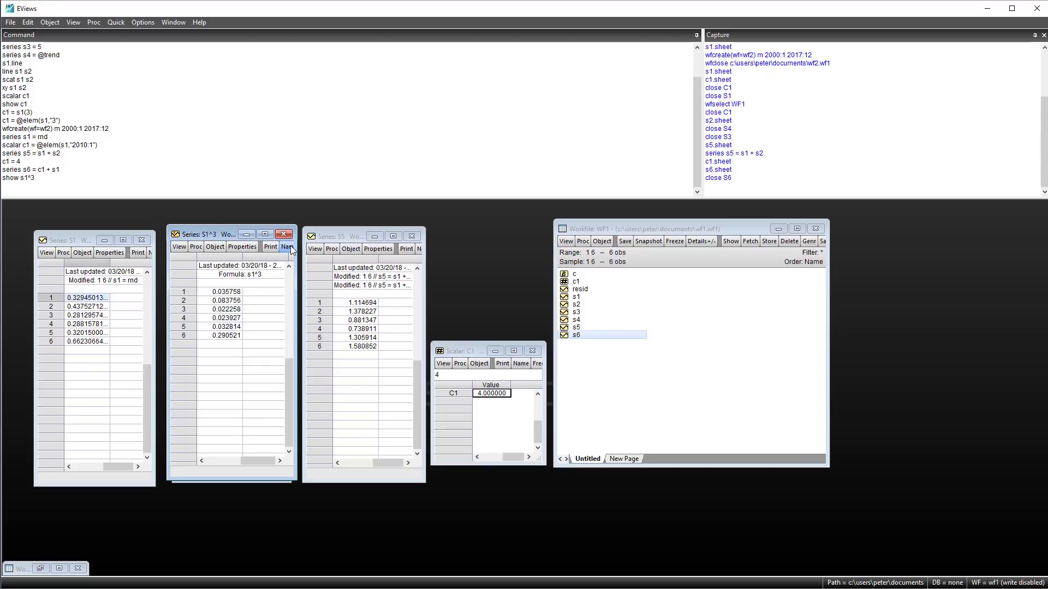
Name the displayed s1^3 series s7, select it in the workfile, and close its series window.
click(287, 247)
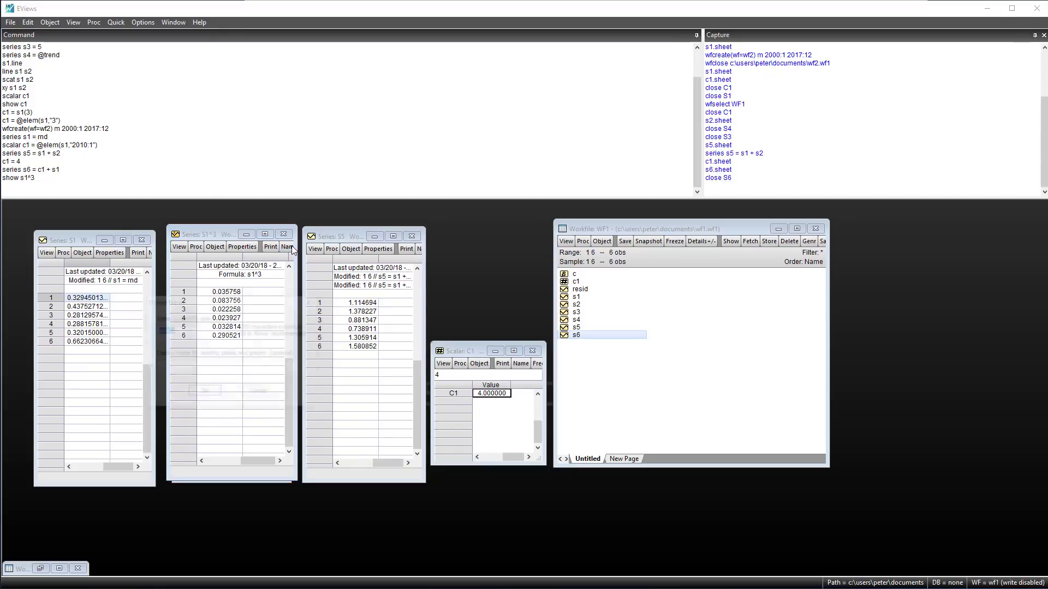
text(s)
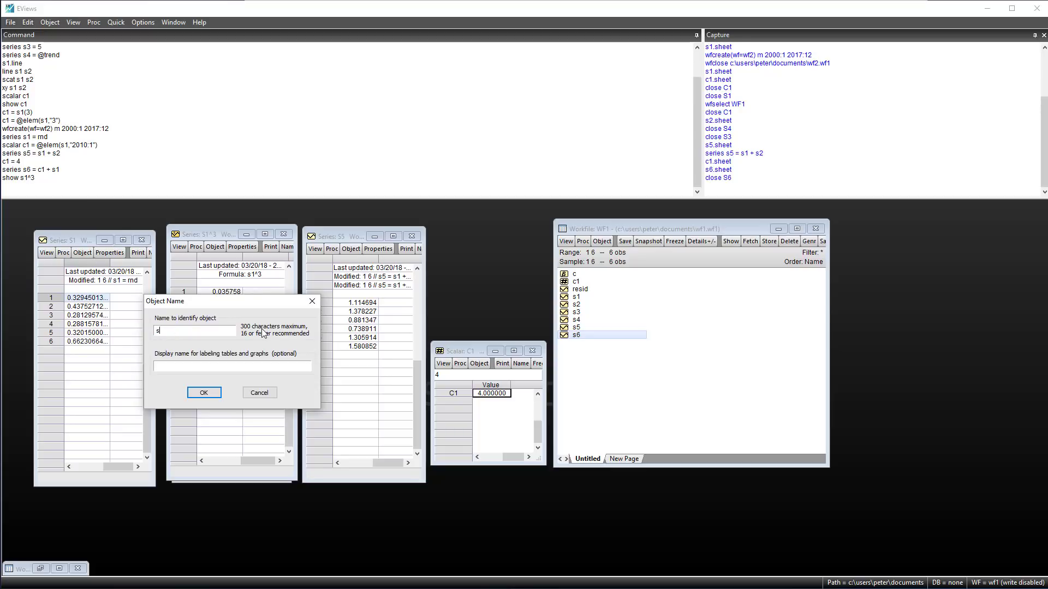
text(7)
key(Return)
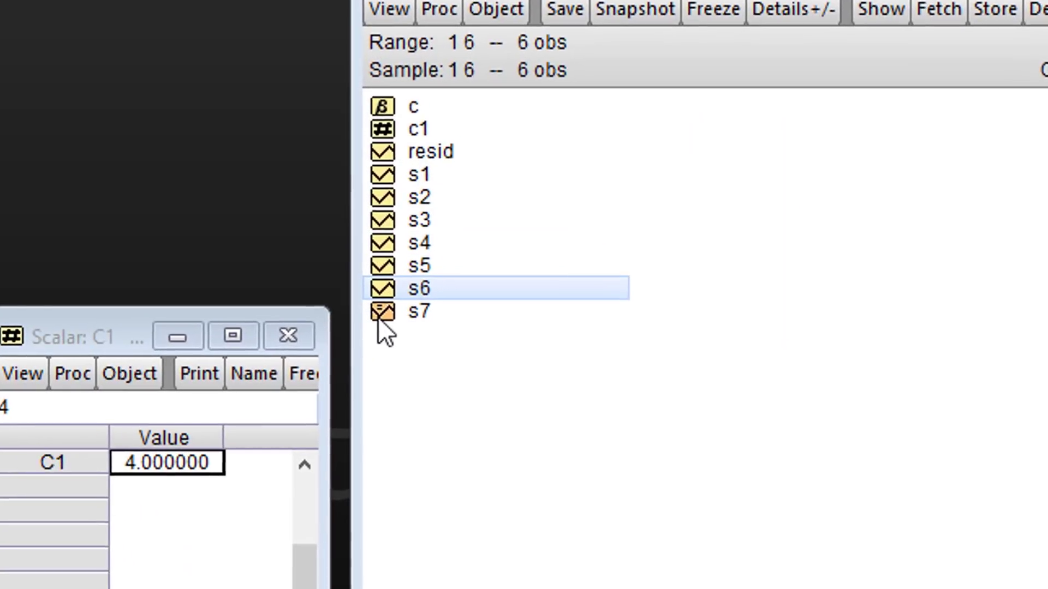
click(563, 344)
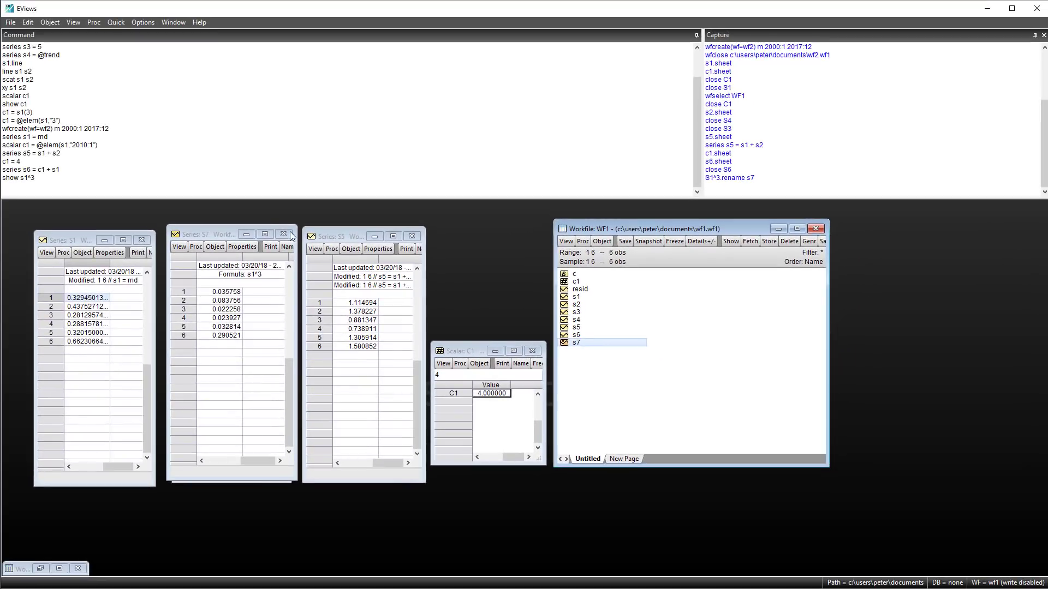
click(284, 233)
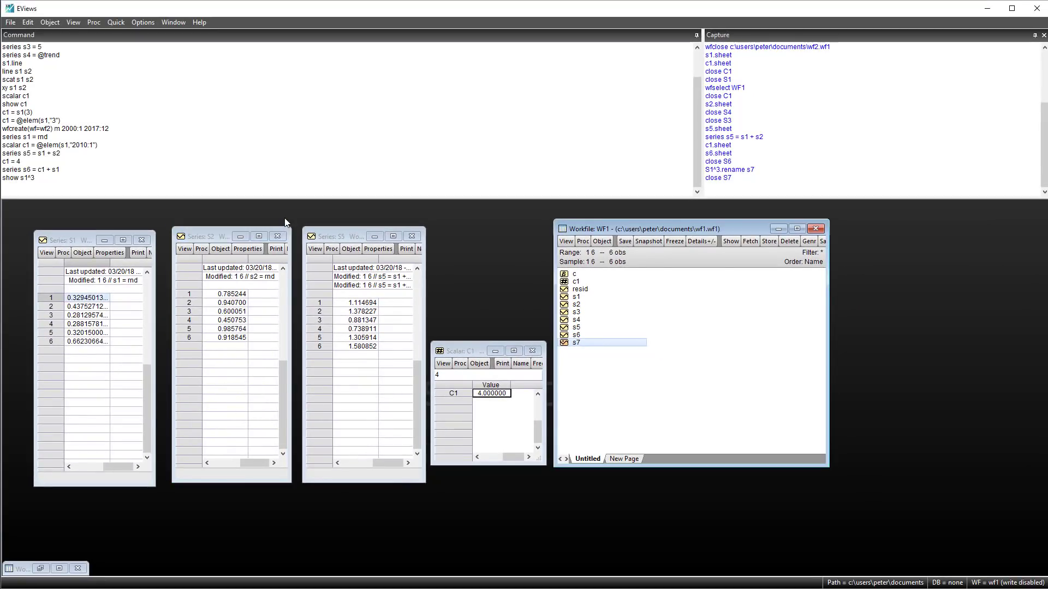
Display the comparison with the command show s1>0.5, place its narrowed window beside s1 for viewing, and close it.
click(16, 184)
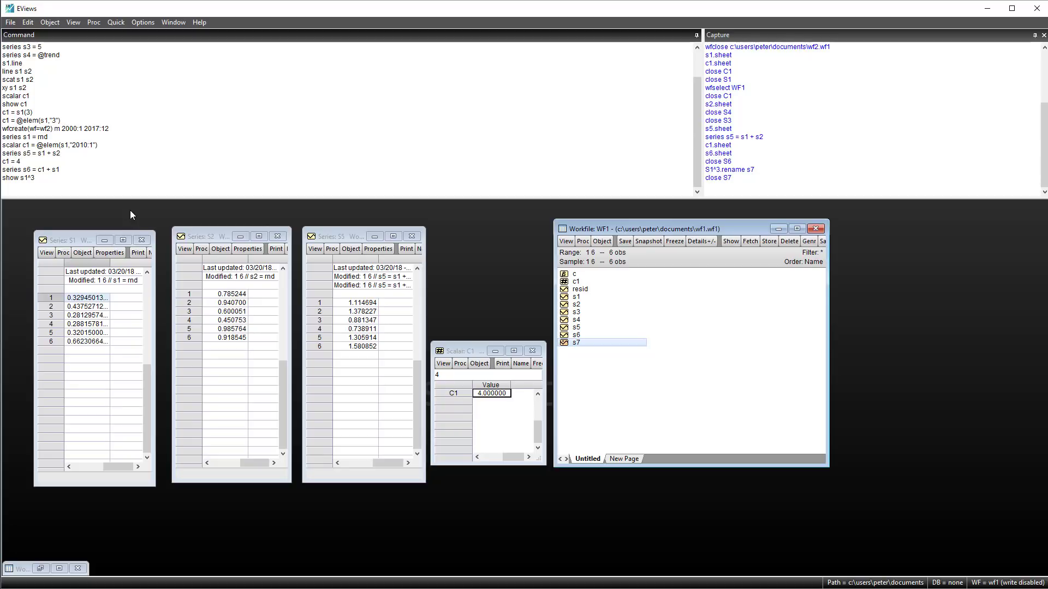
text(show s1>0.5)
key(Return)
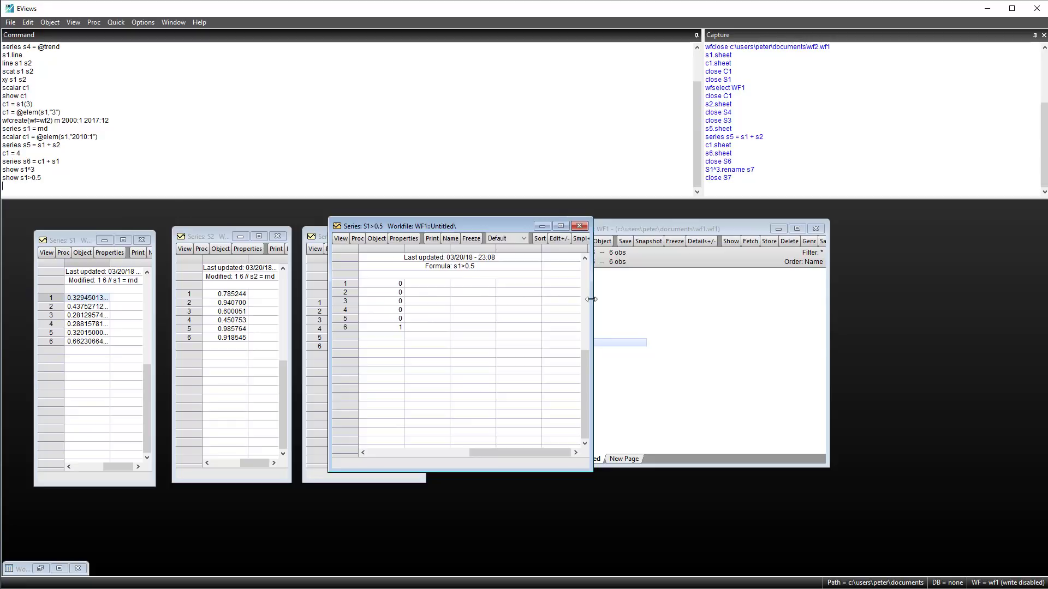
drag(590, 300, 475, 300)
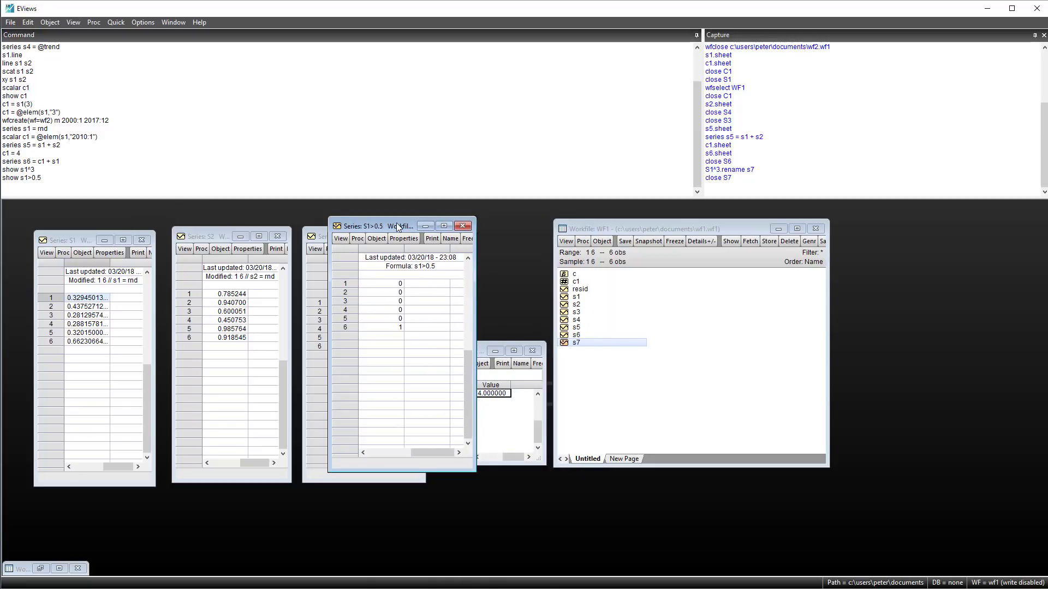
drag(396, 222, 230, 232)
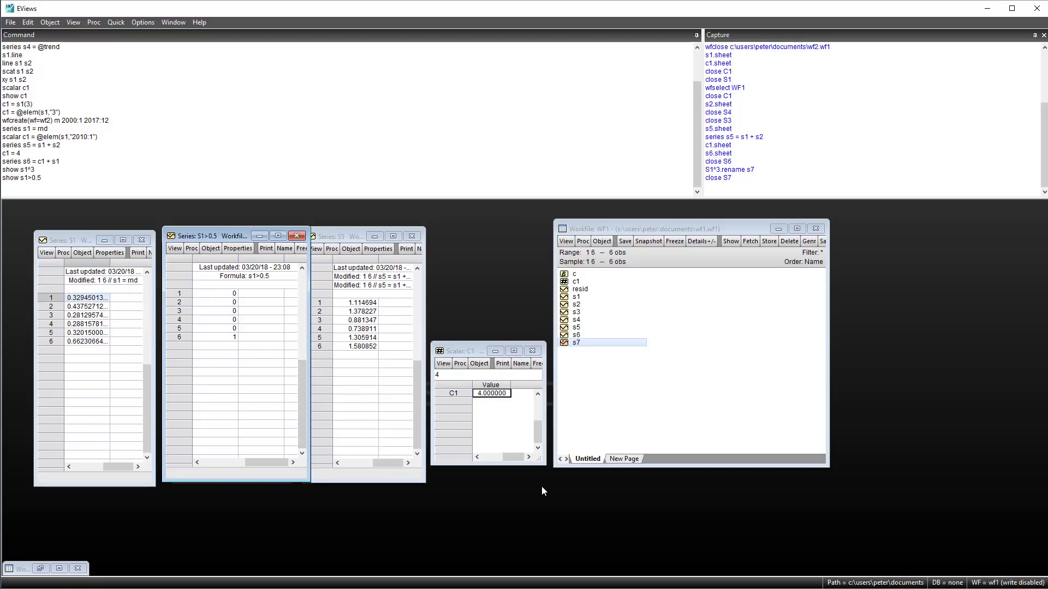
click(297, 236)
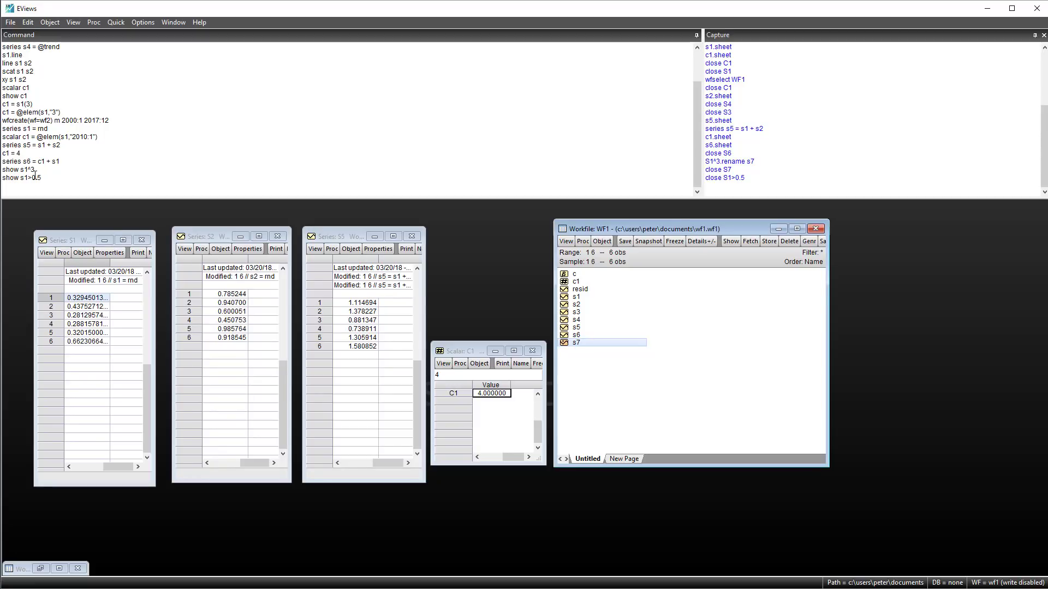
Try to display the comparison written with spaces, using the command show s1 > 0.5.
click(35, 184)
text(show )
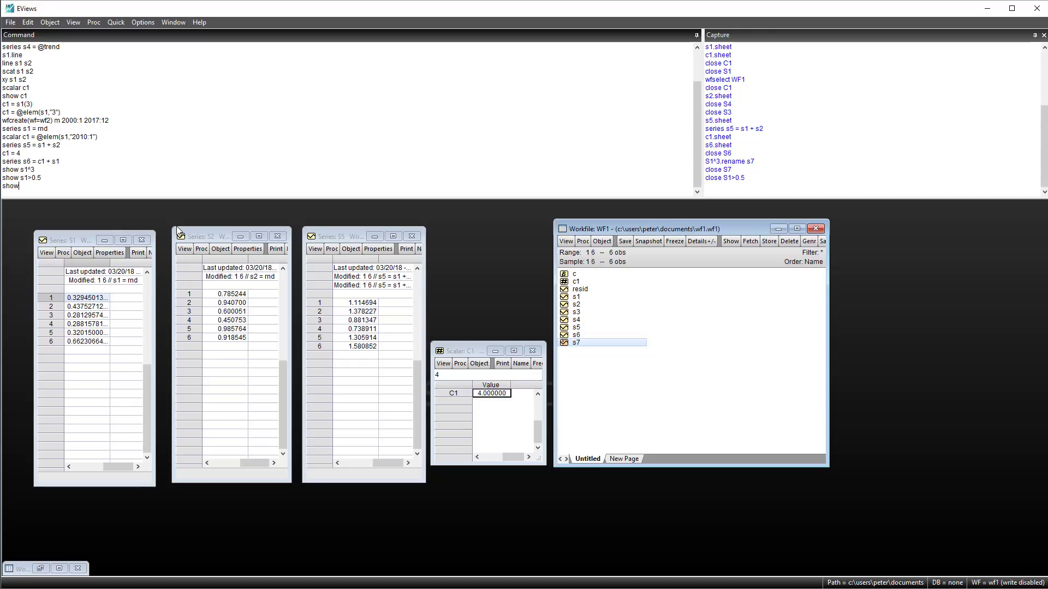
text(s1 > 0.5)
key(Return)
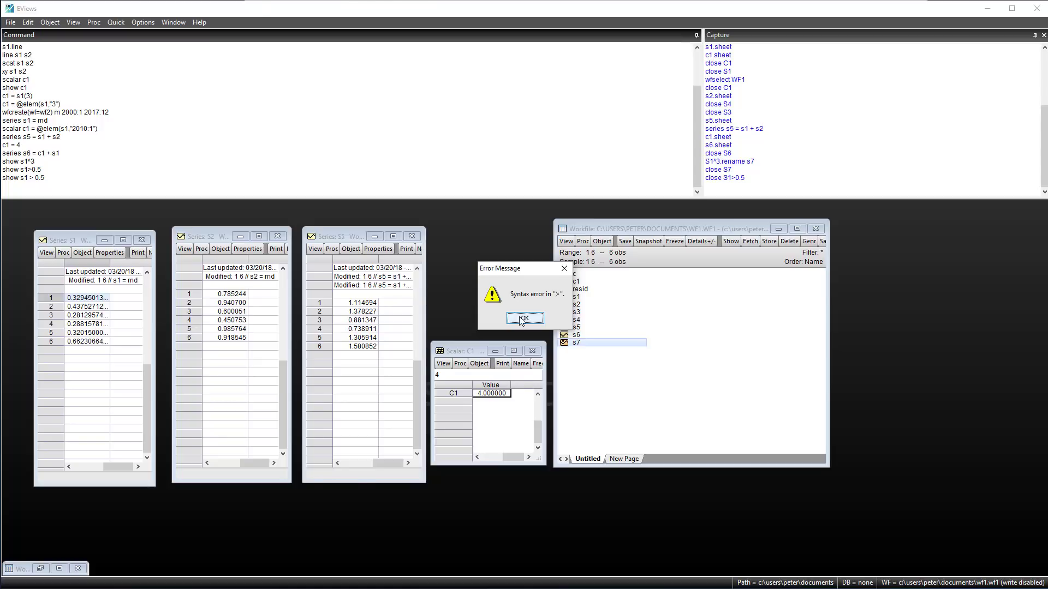
Switch to the Command Reference PDF and examine the Basic Mathematical Functions section of Chapter 13.
key(alt+Tab)
scroll(497, 290, down, 2)
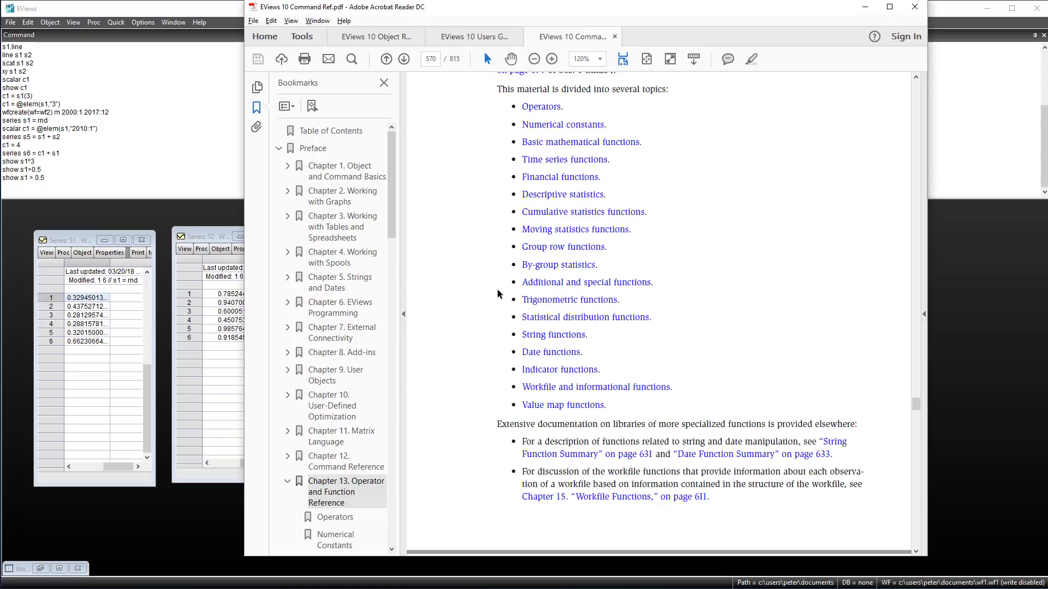
drag(392, 223, 402, 315)
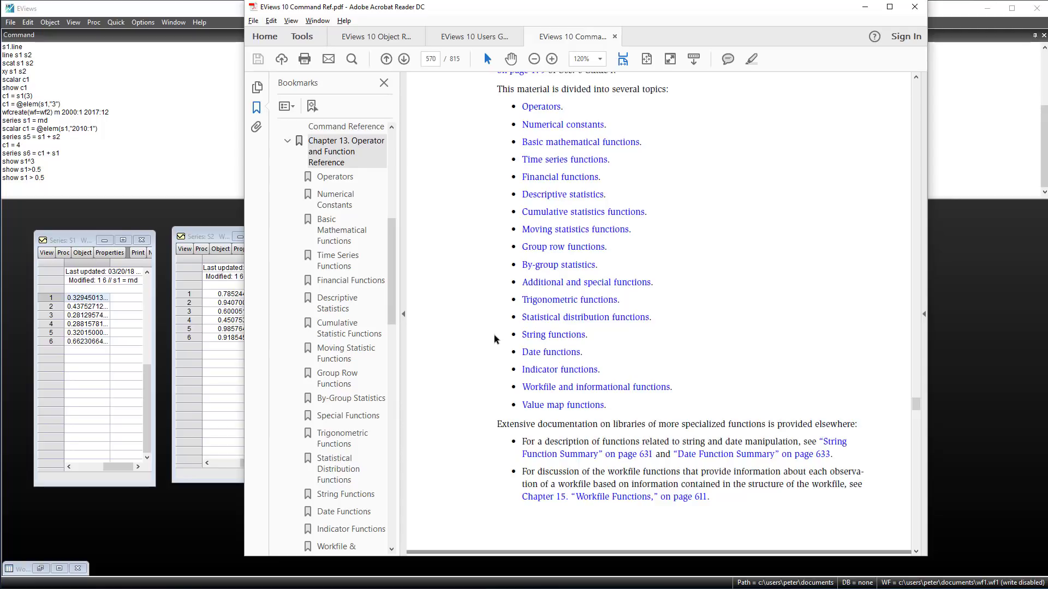
click(326, 232)
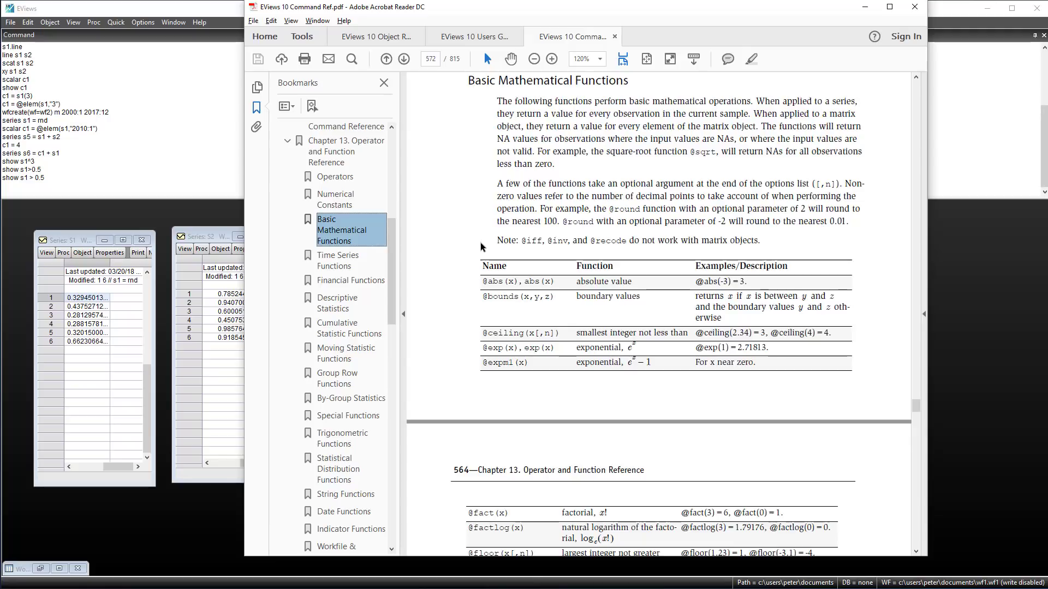
drag(483, 282, 487, 283)
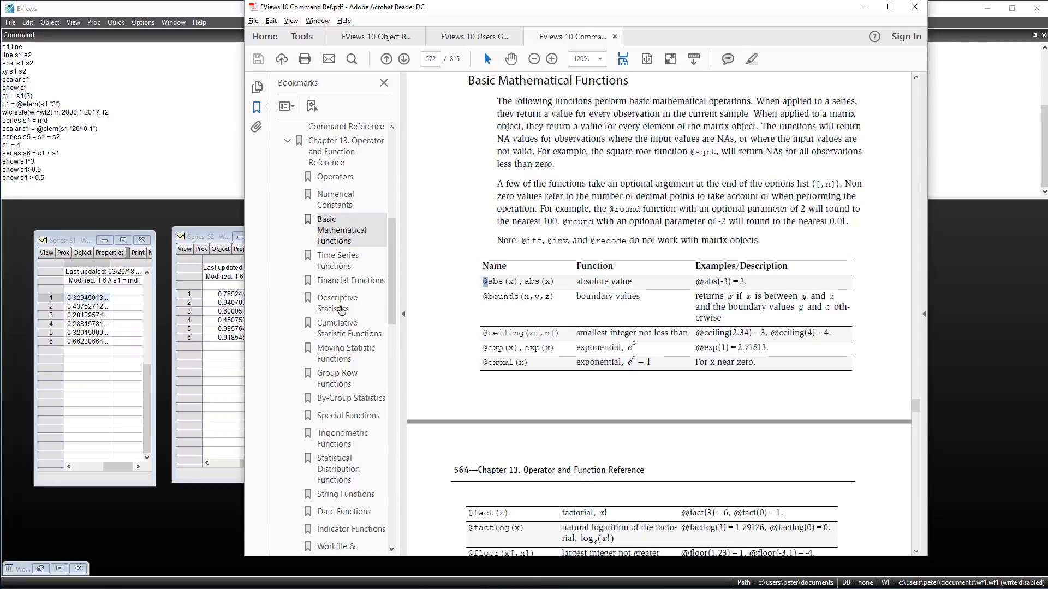
click(19, 189)
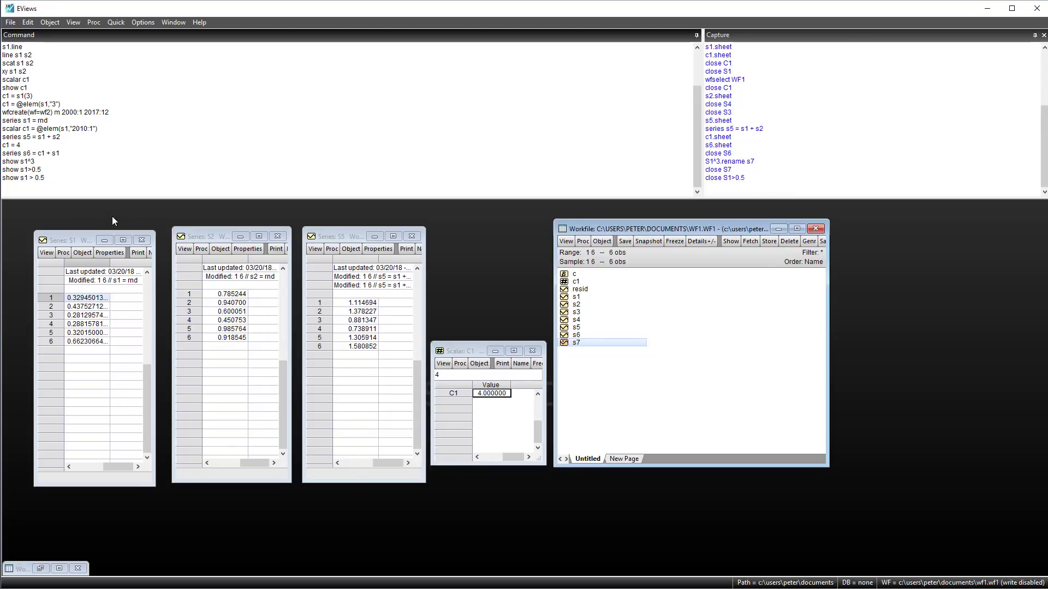
text(show @log(s1)
key(Return)
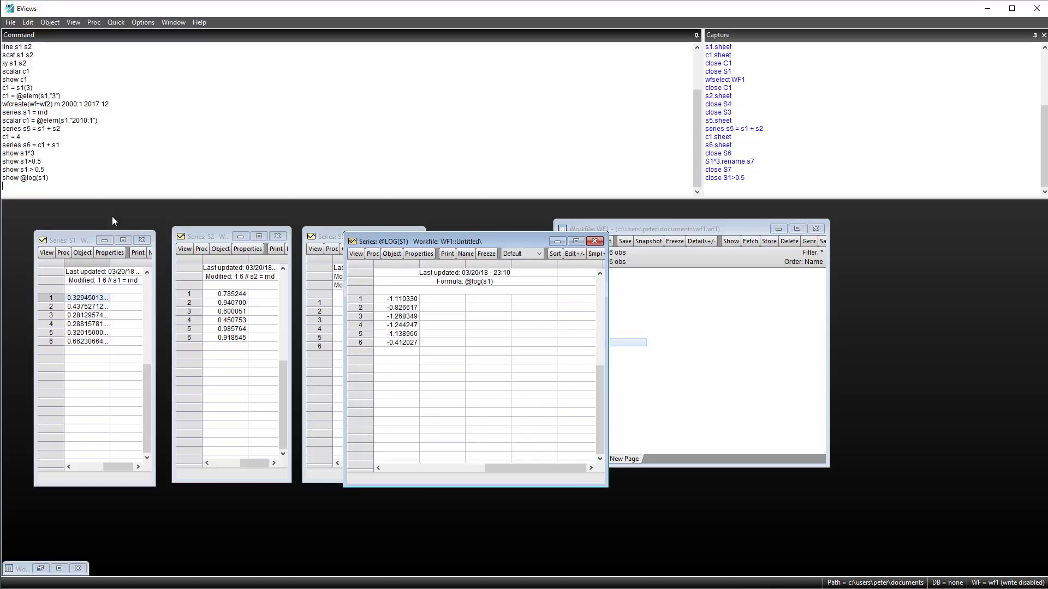
drag(418, 244, 241, 241)
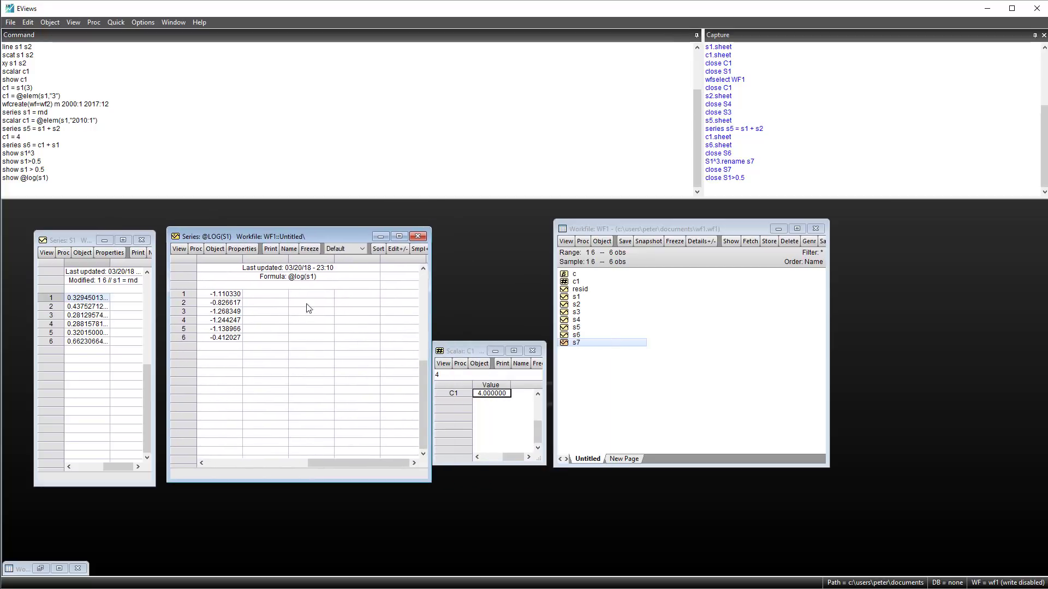
click(423, 238)
Remove the @ from the last command, rerun it as show log(s1), and close the displayed series.
click(65, 175)
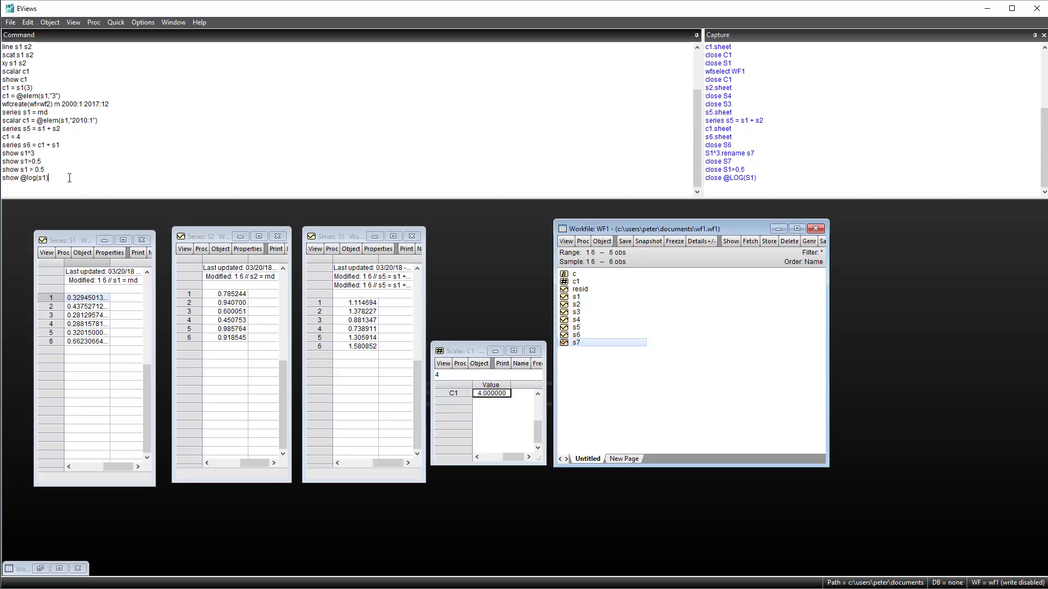
click(27, 178)
key(BackSpace)
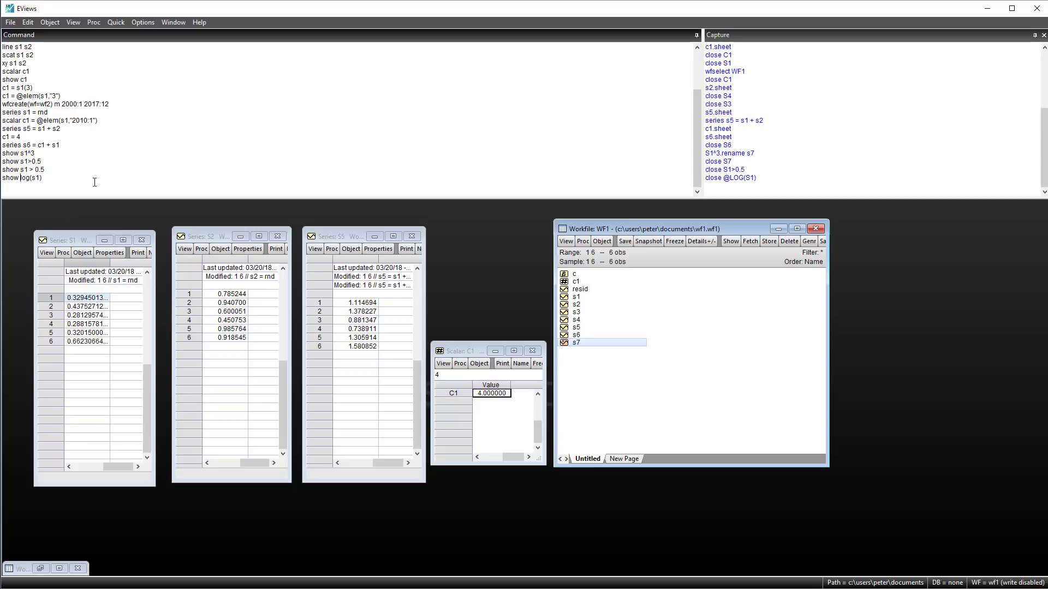
key(Return)
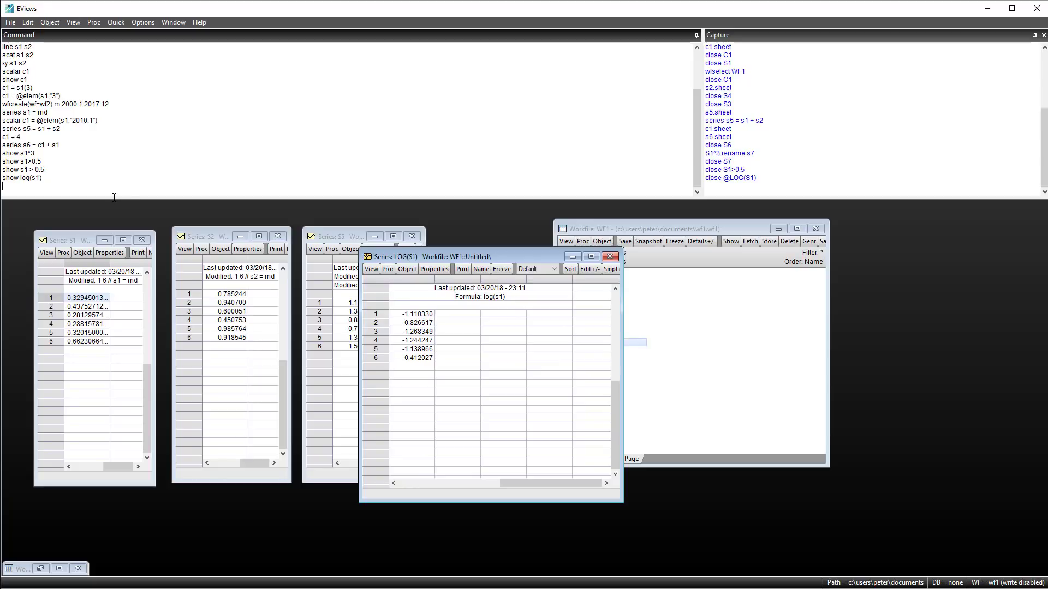
click(613, 259)
Generate a series by equation, entering s8 = log(s1) for the sample 1 6, and open s8.
click(115, 22)
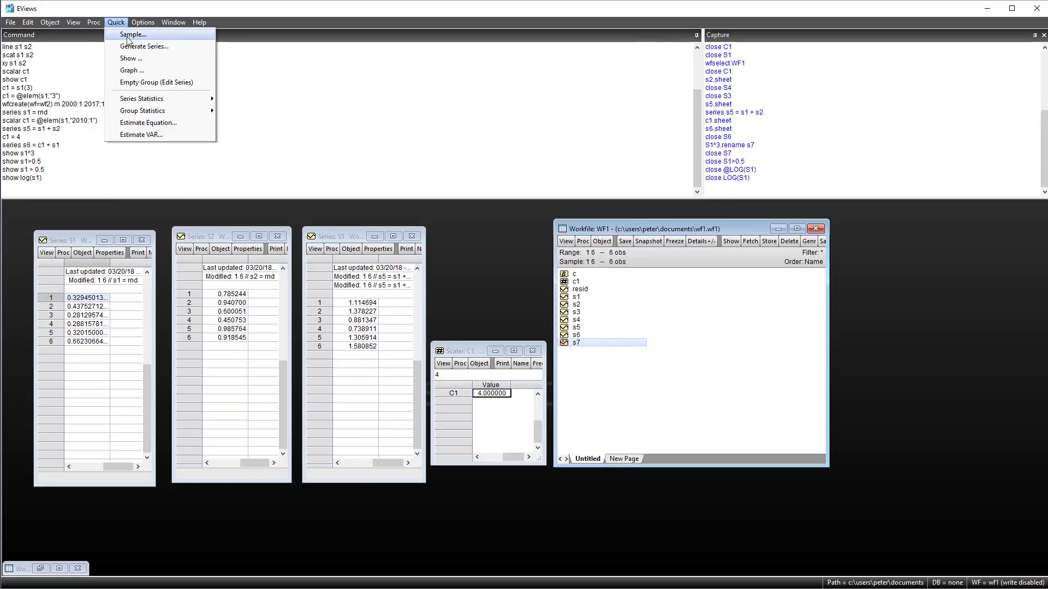
click(132, 47)
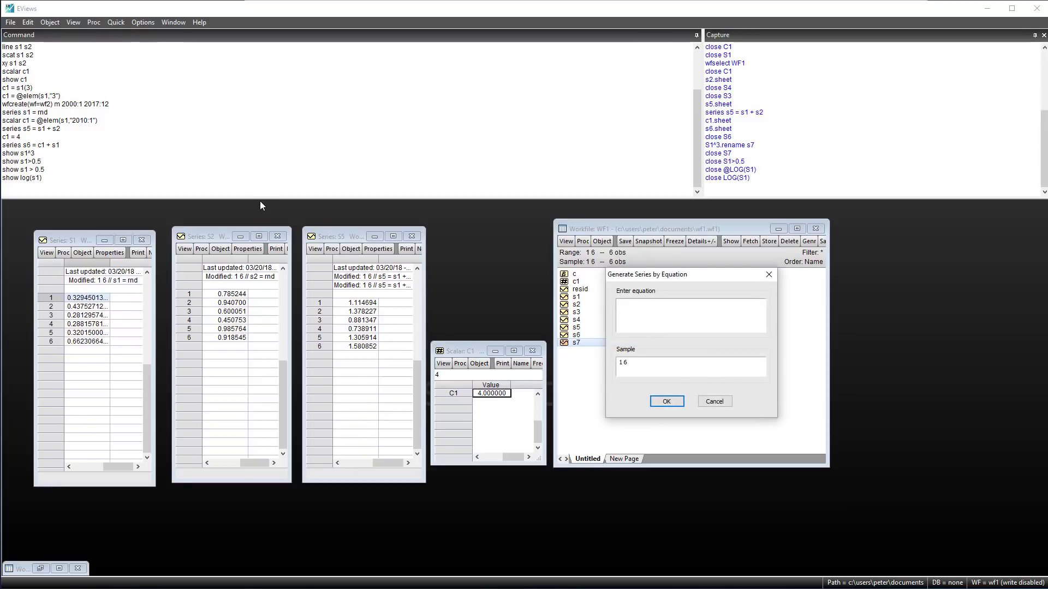
text(s8 = lo)
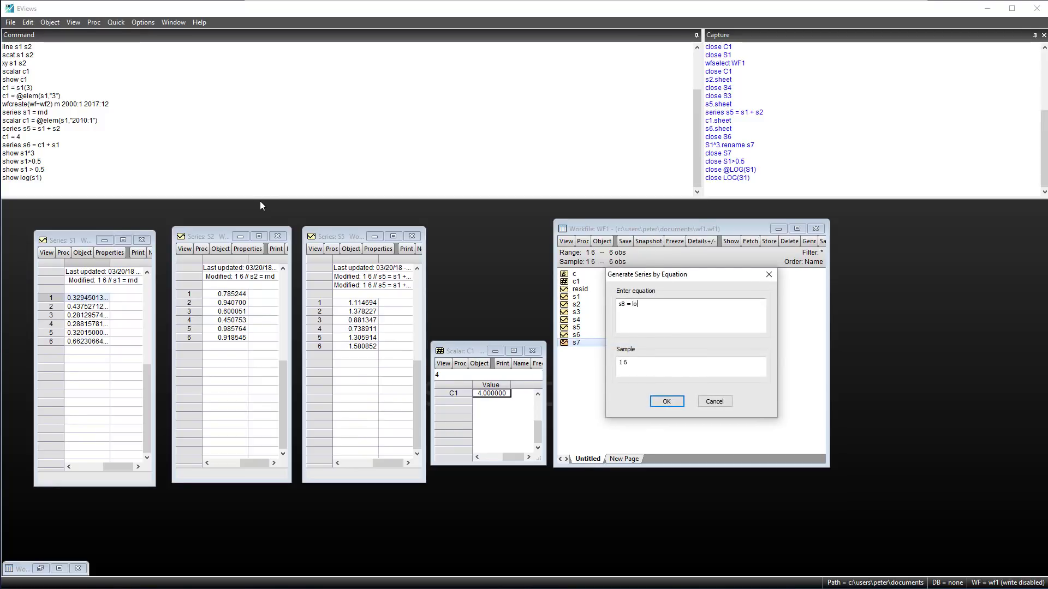
text(g(s1))
key(Return)
click(565, 351)
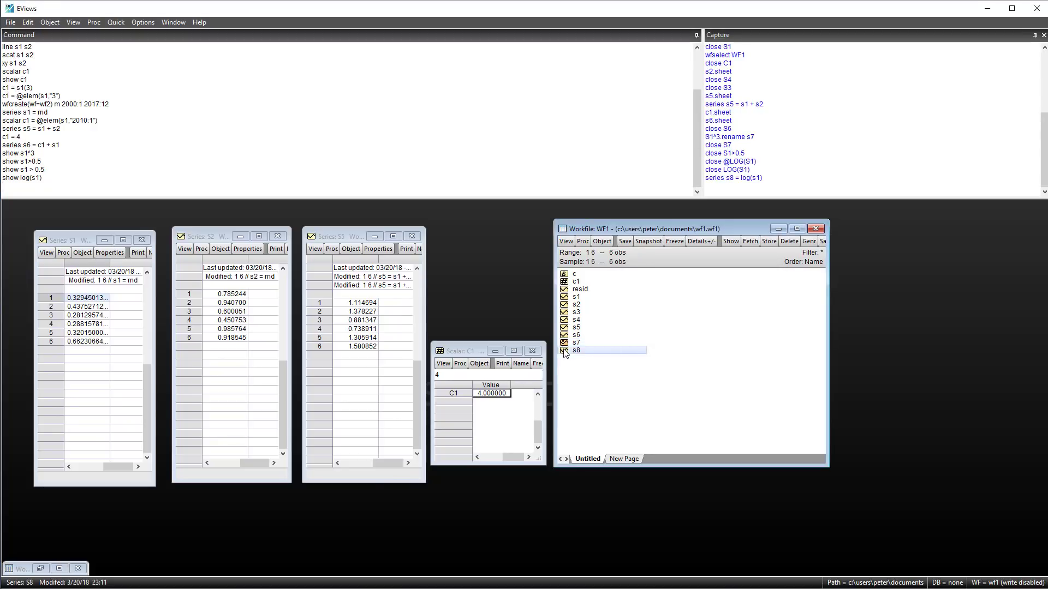
double_click(565, 351)
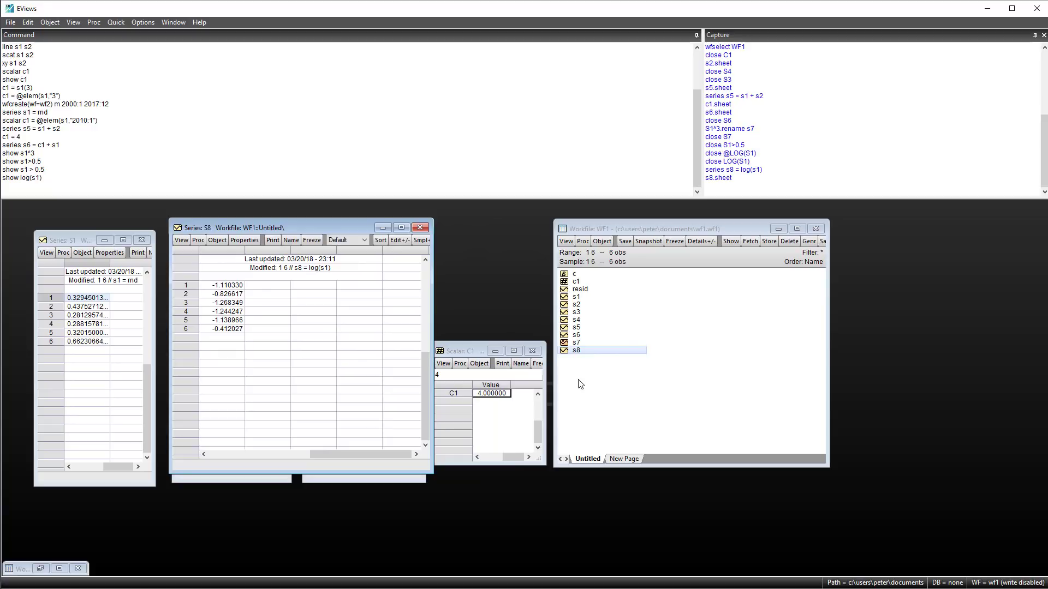
key(alt+Tab)
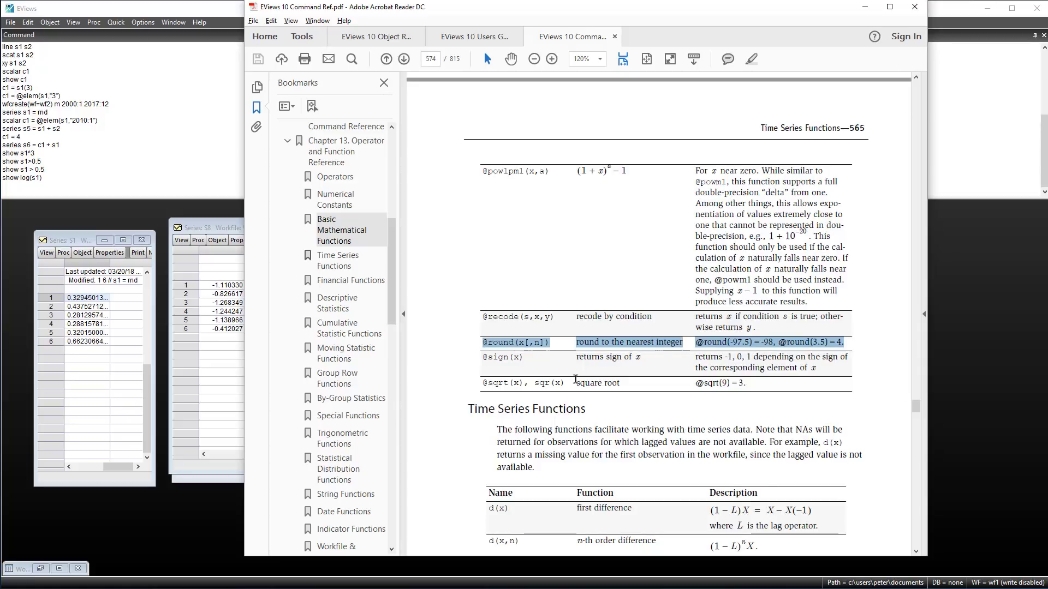
key(alt+Tab)
text(sh)
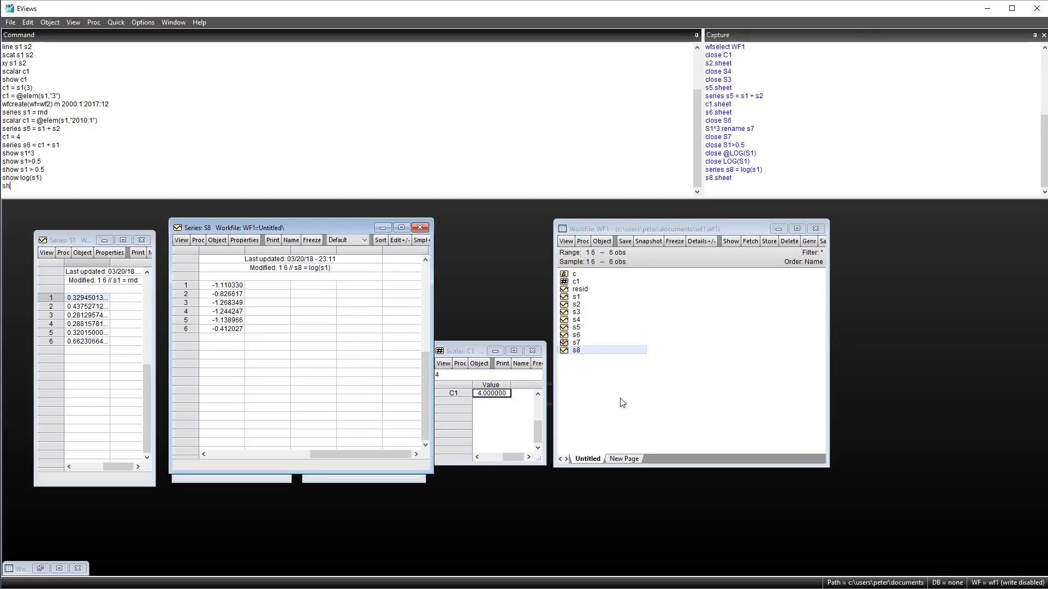
text(ow 100*s1)
key(Return)
click(420, 228)
drag(485, 289, 259, 240)
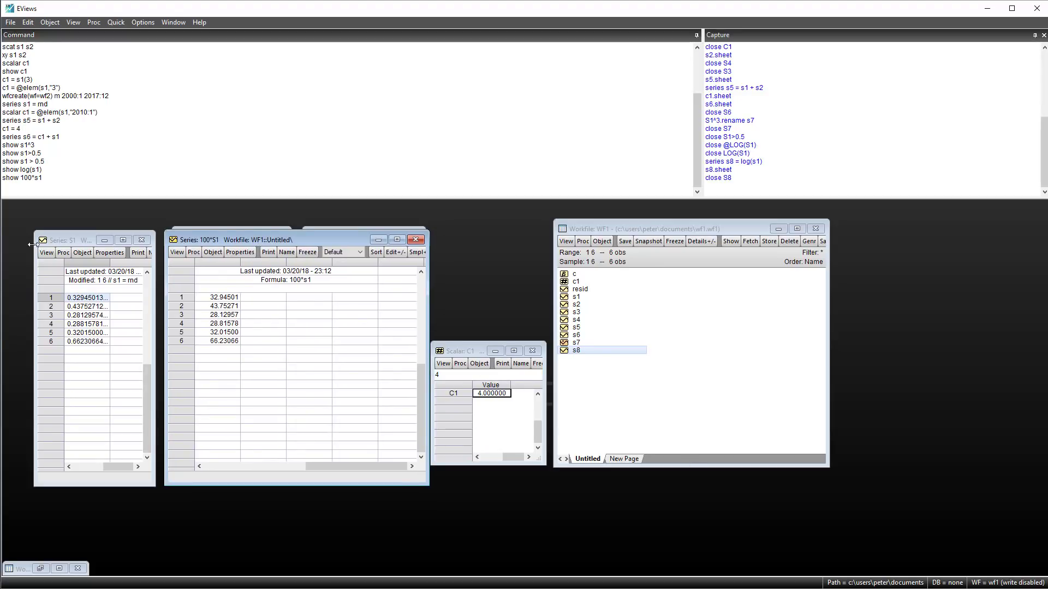
drag(428, 431, 273, 431)
click(47, 189)
text(show )
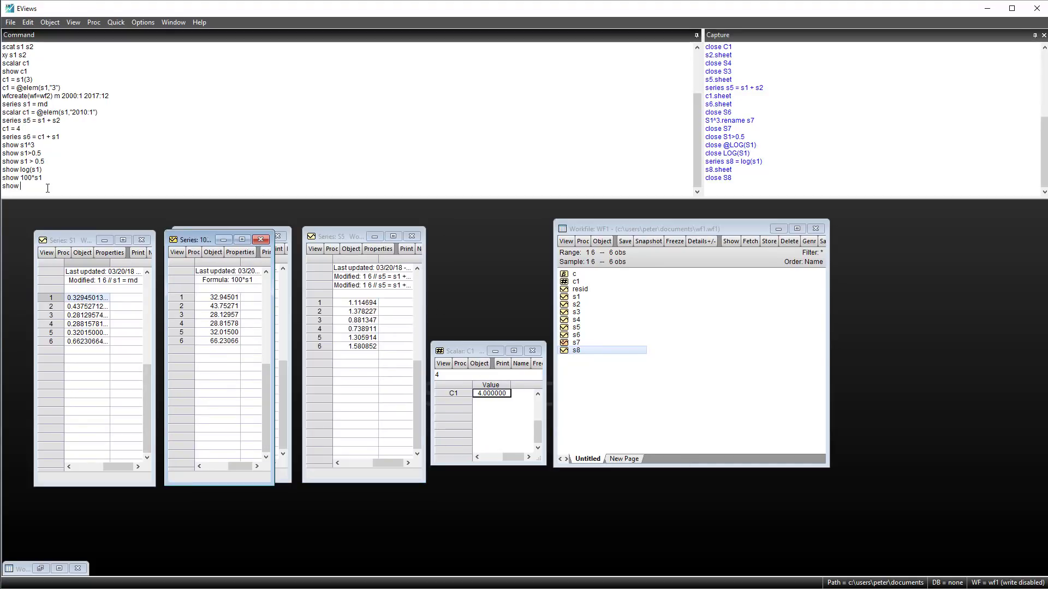
text(@round()
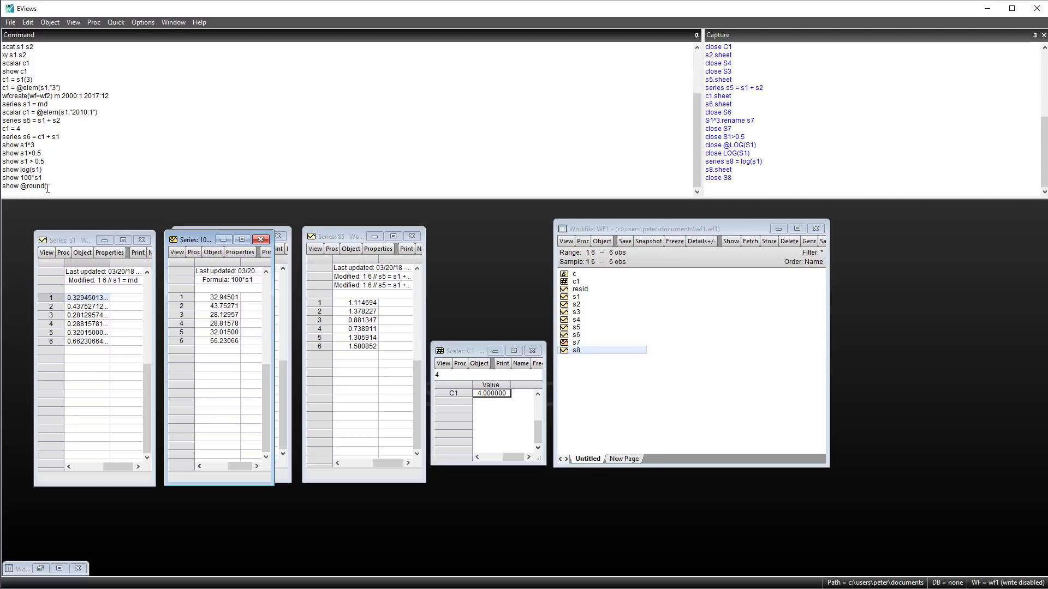
text(100*s1))
key(Return)
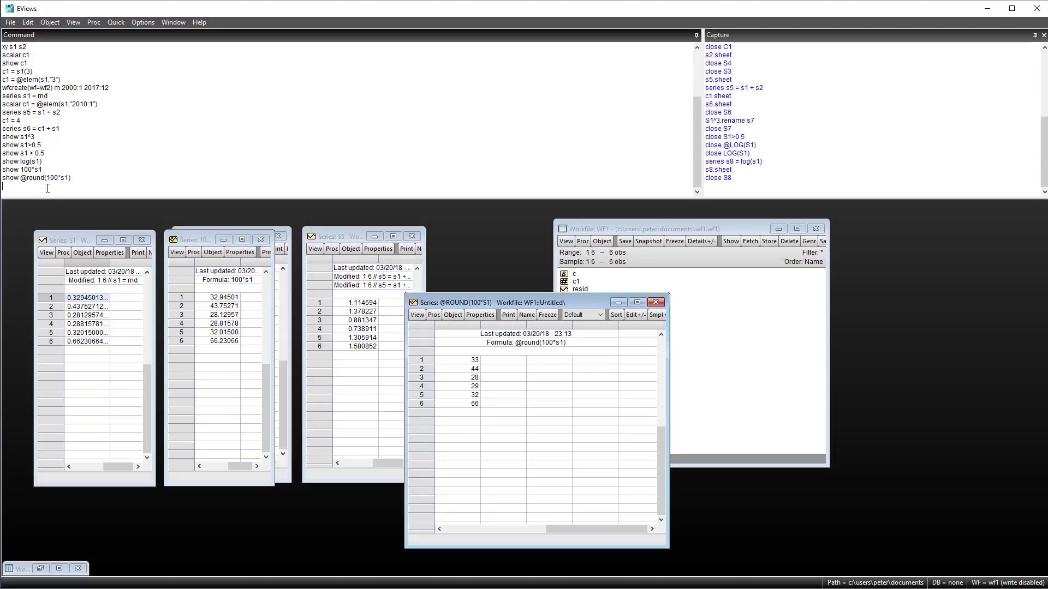
drag(669, 379, 541, 392)
drag(445, 300, 329, 241)
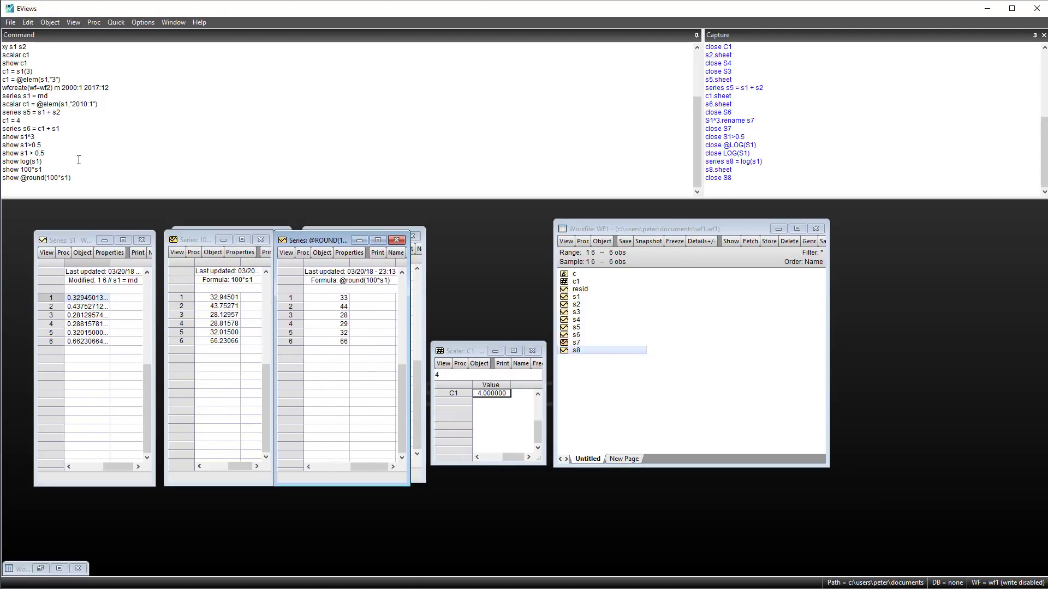
click(125, 166)
text(,2)
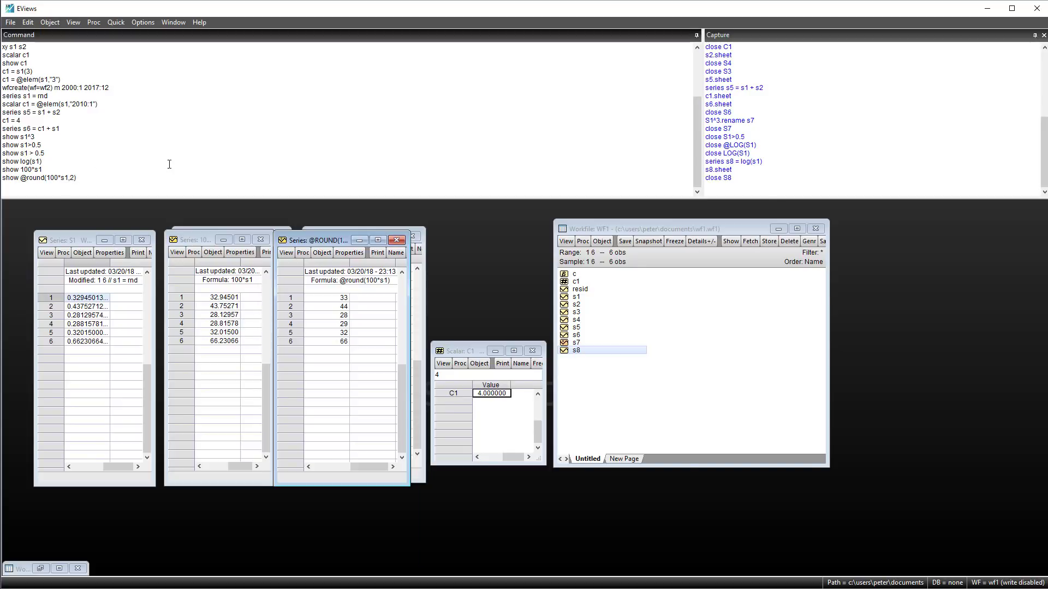
key(Return)
drag(480, 317, 347, 245)
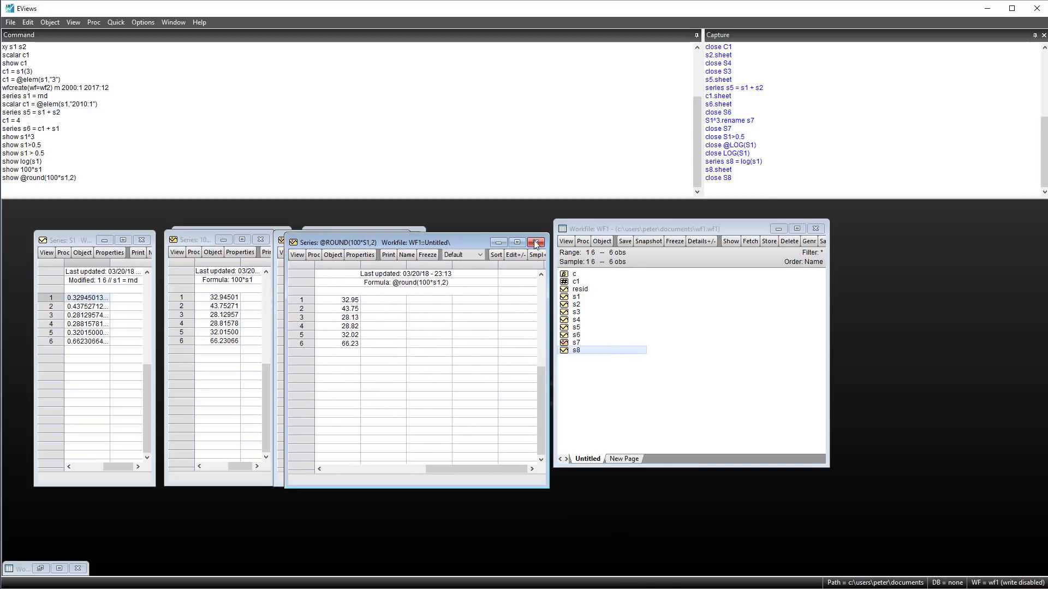
click(535, 242)
key(BackSpace)
text(-1)
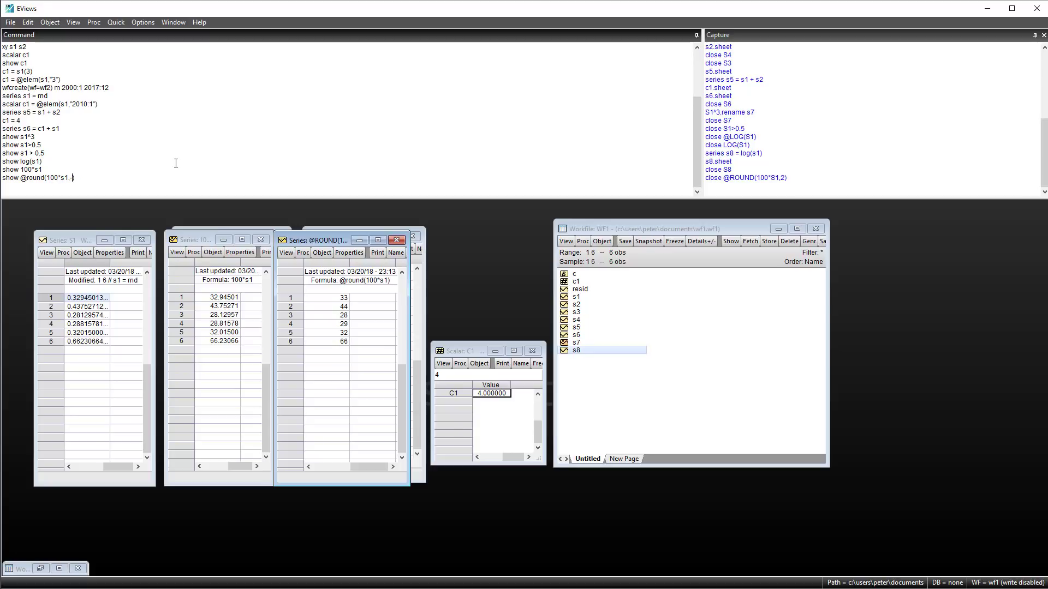
key(Return)
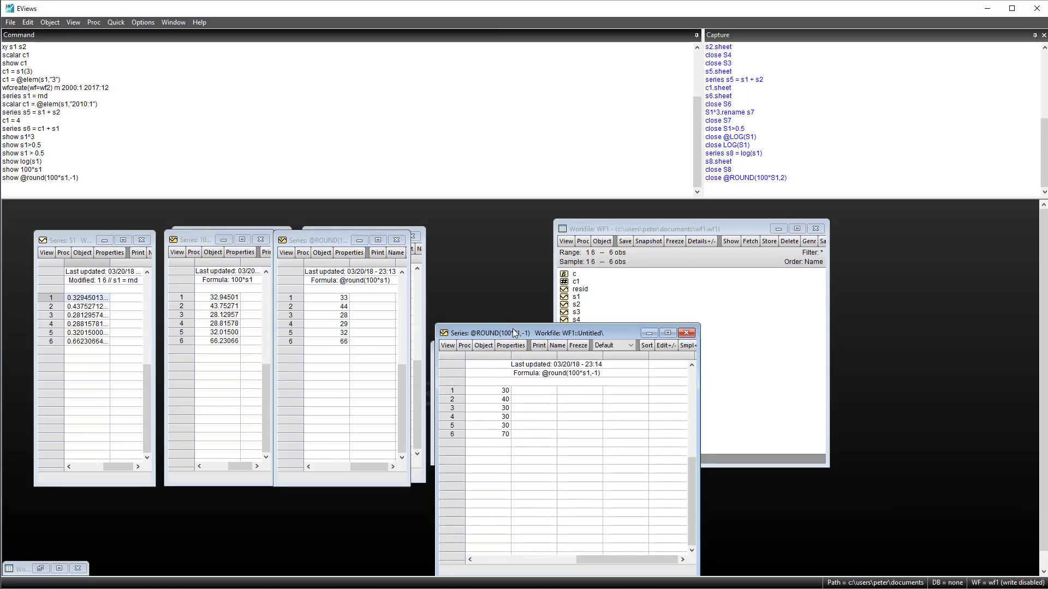
drag(512, 333, 365, 246)
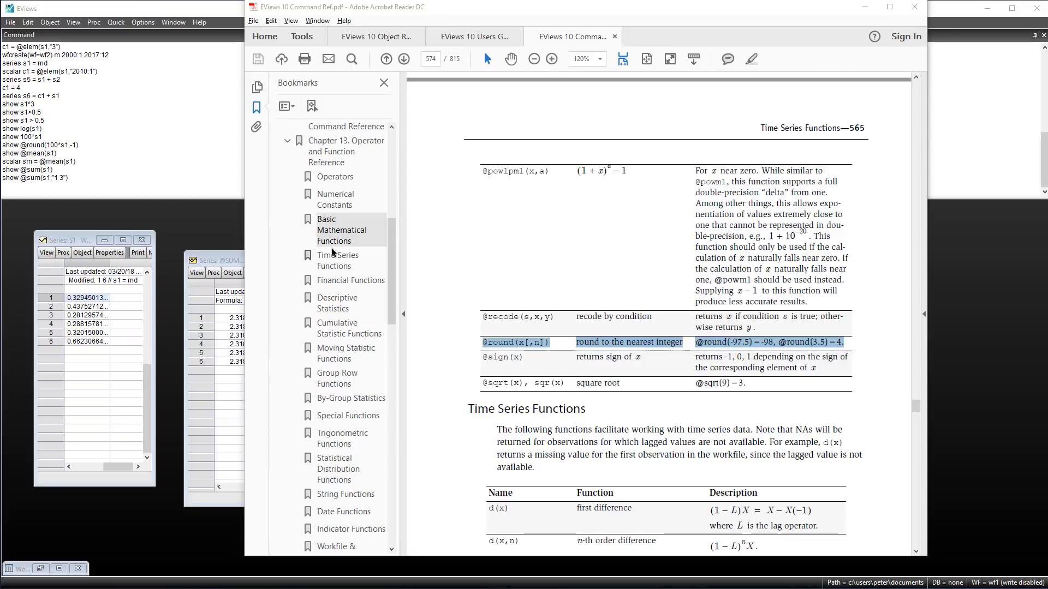
click(336, 262)
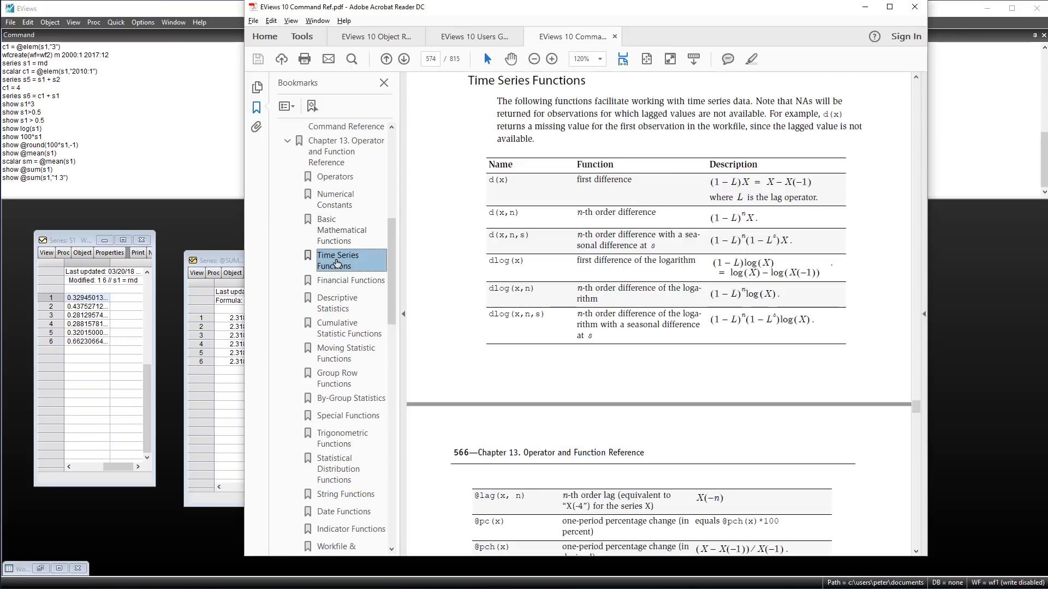
click(339, 281)
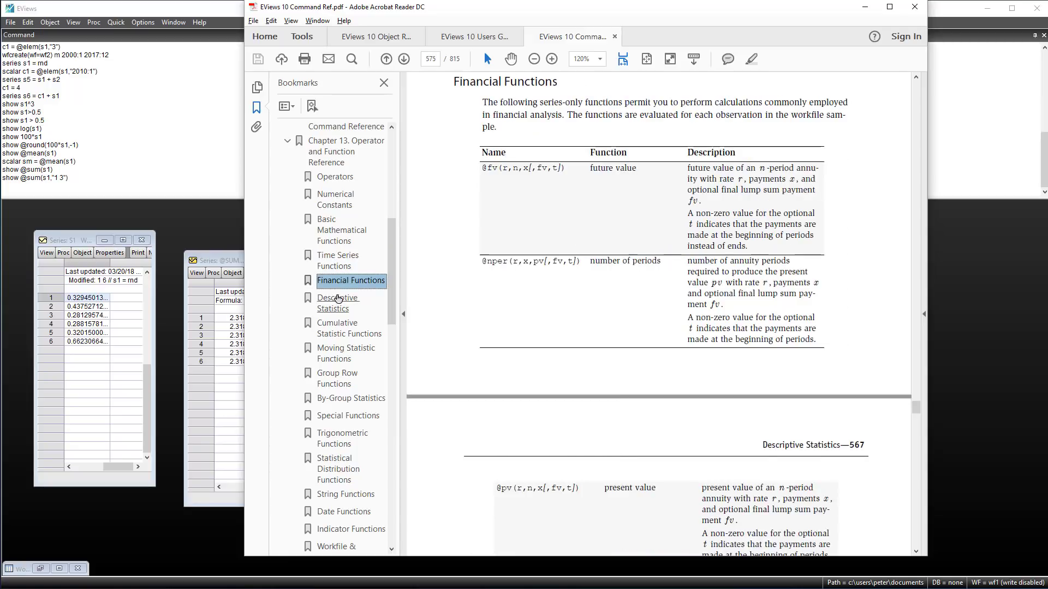
click(339, 302)
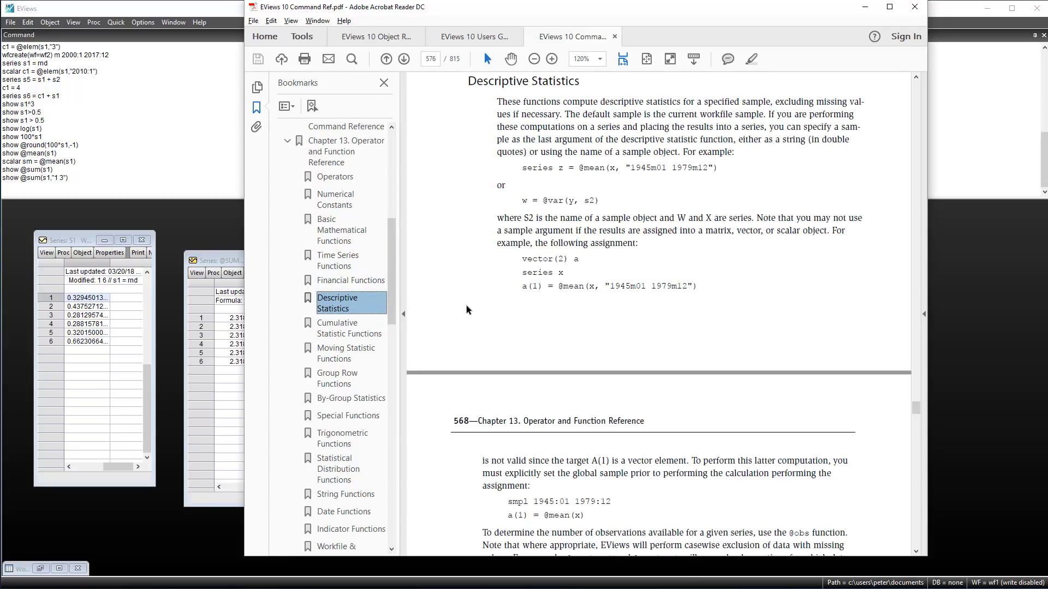
scroll(471, 313, down, 3)
scroll(470, 313, down, 12)
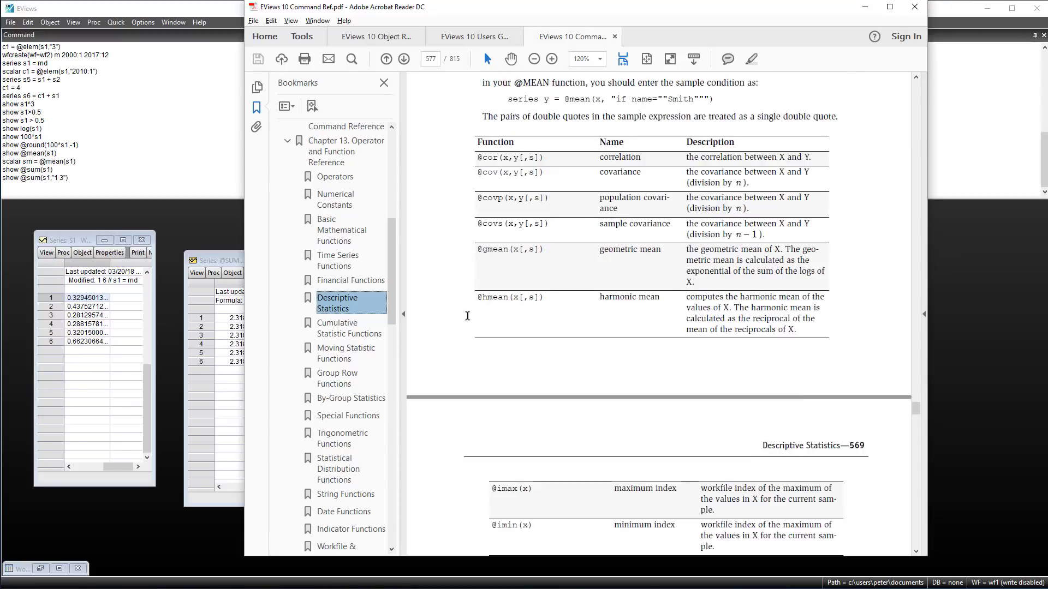
scroll(453, 465, down, 3)
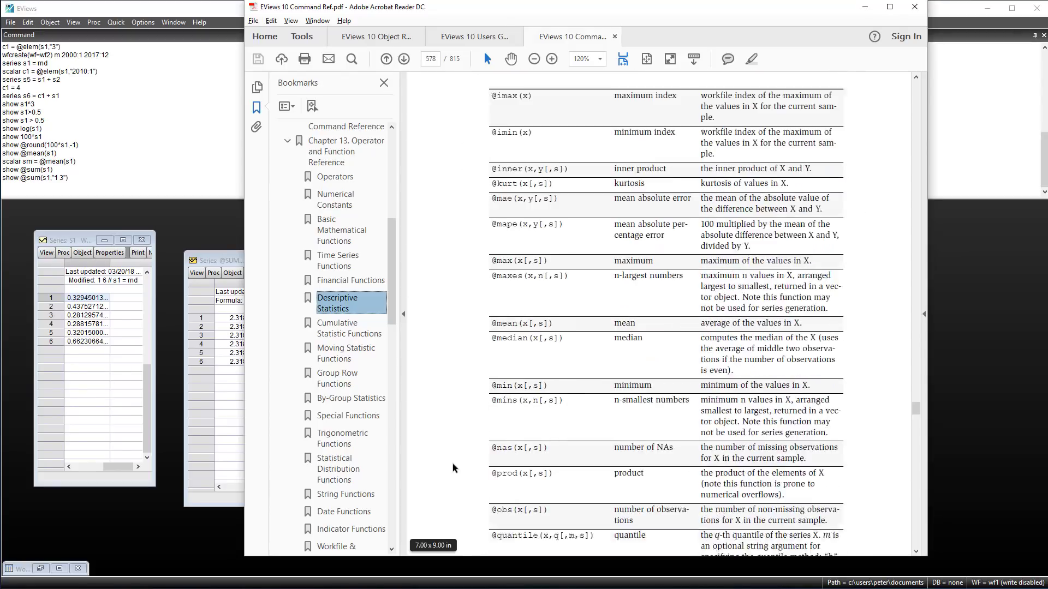
triple_click(806, 298)
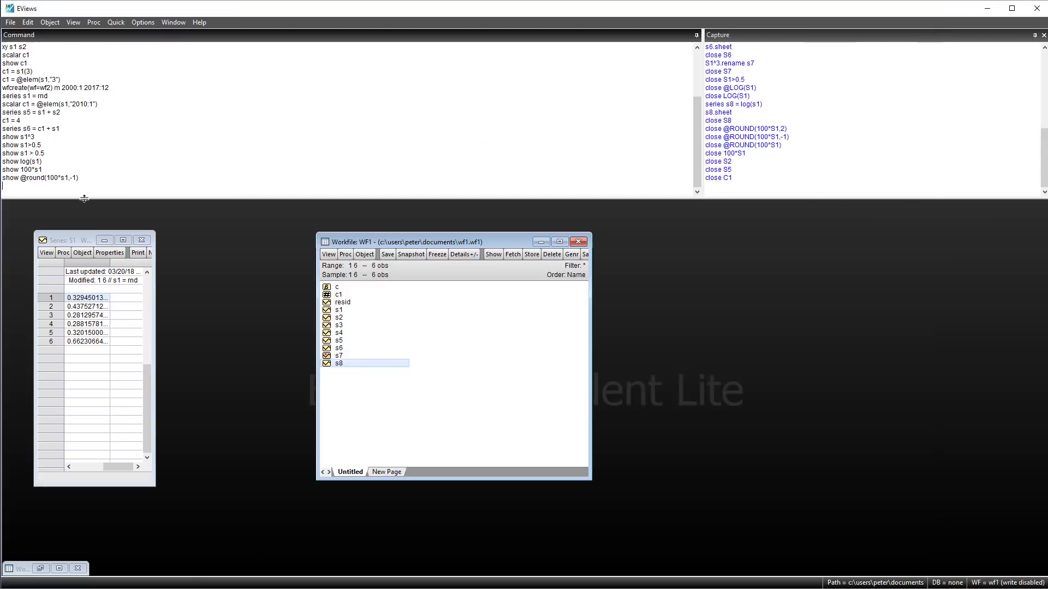
text(show @mean(s1))
key(Return)
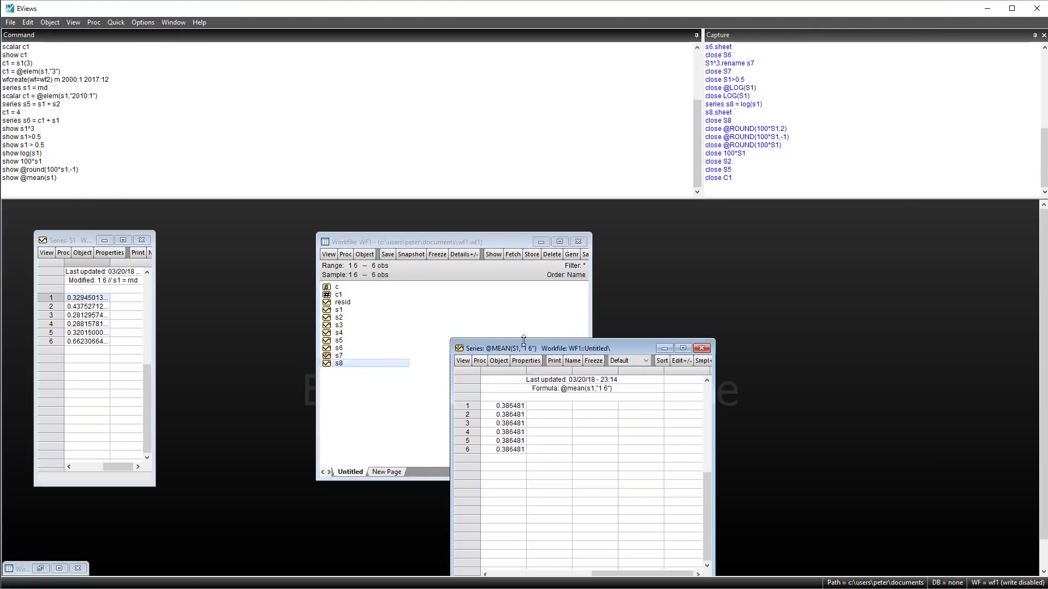
drag(522, 350, 250, 241)
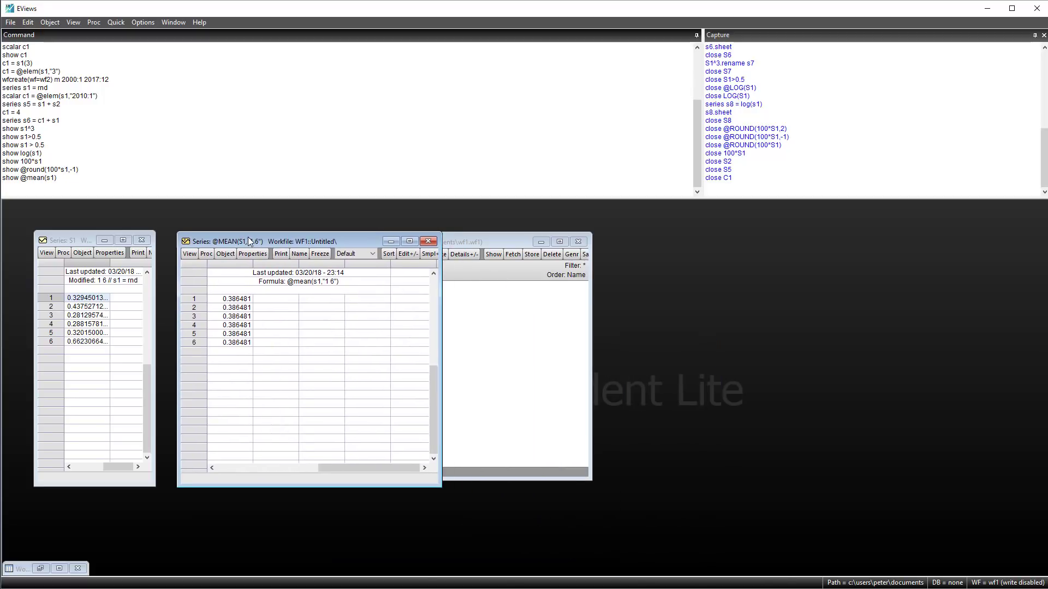
drag(440, 309, 287, 309)
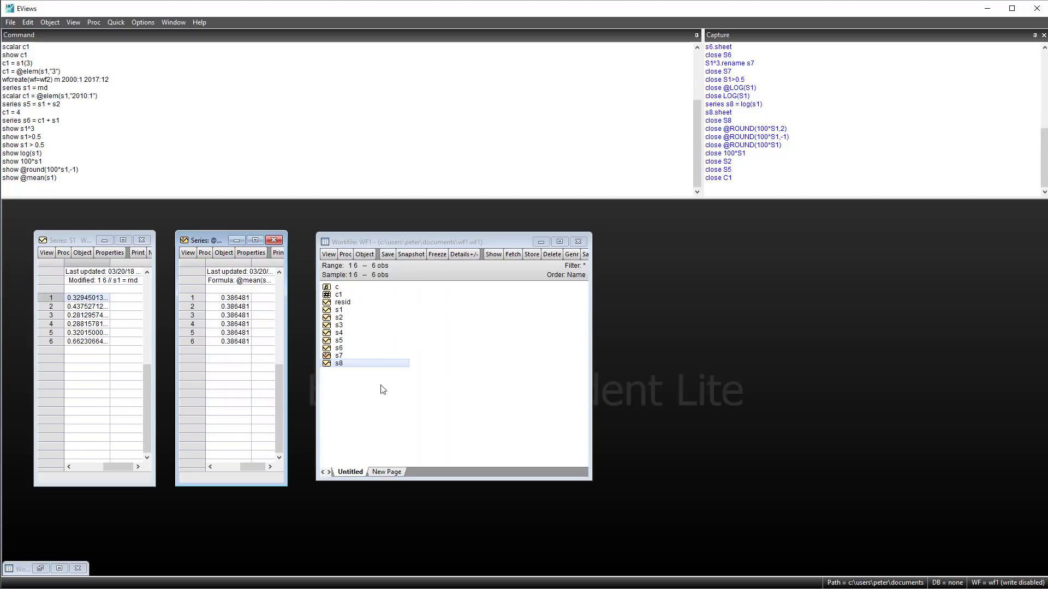
click(9, 191)
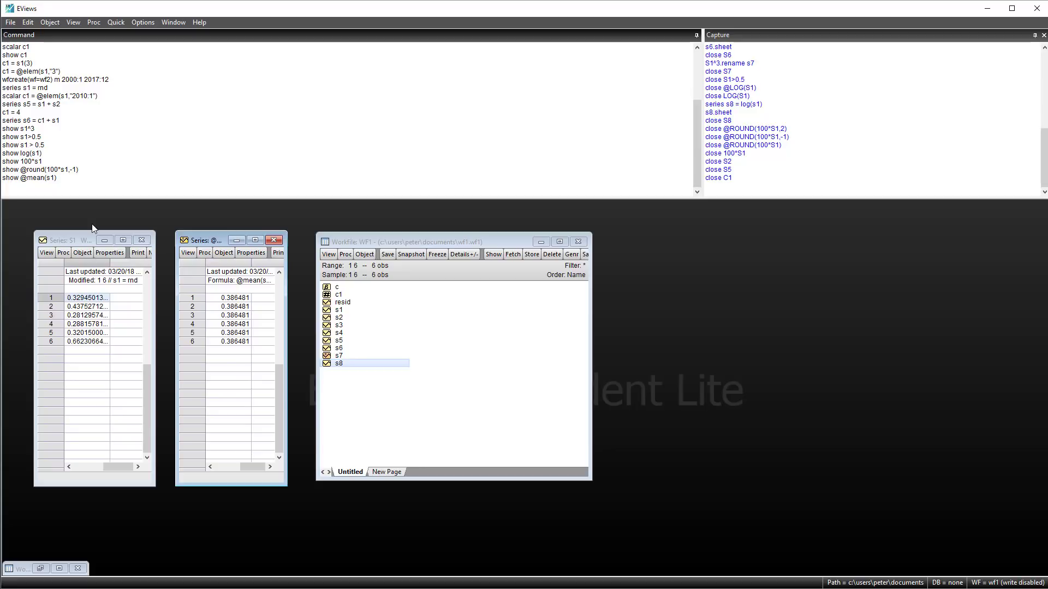
text(scalar sm = @mean(s1))
key(Return)
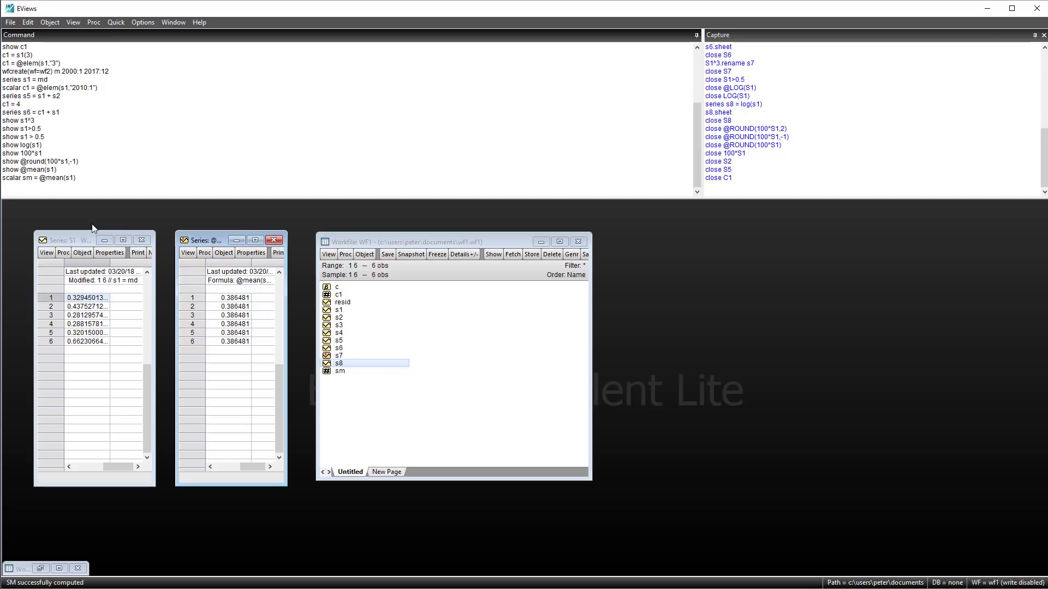
double_click(333, 373)
drag(506, 364, 225, 247)
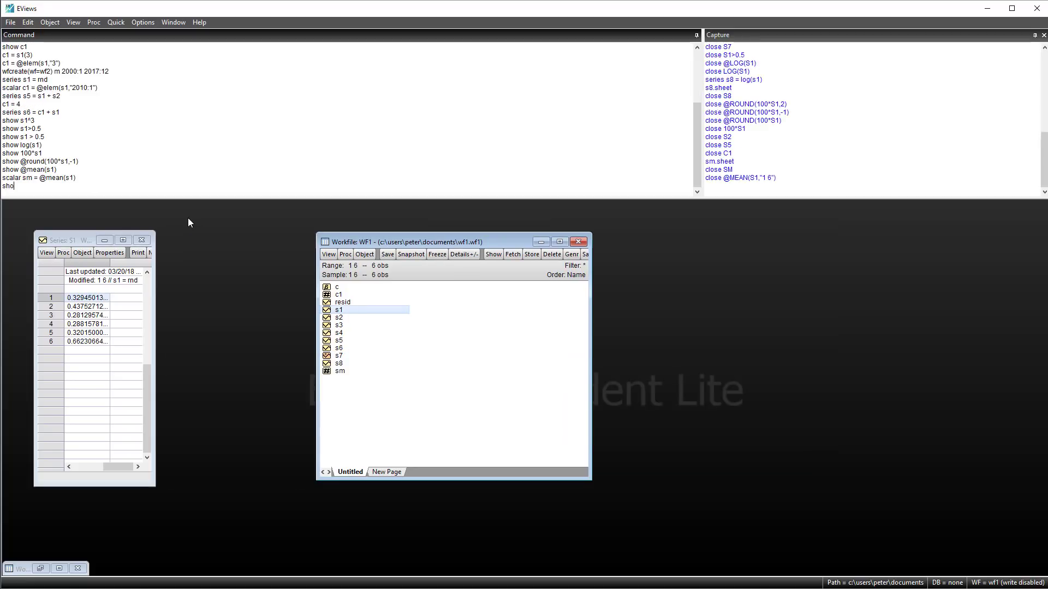
text(w @sum(s1))
key(Return)
drag(567, 377, 270, 259)
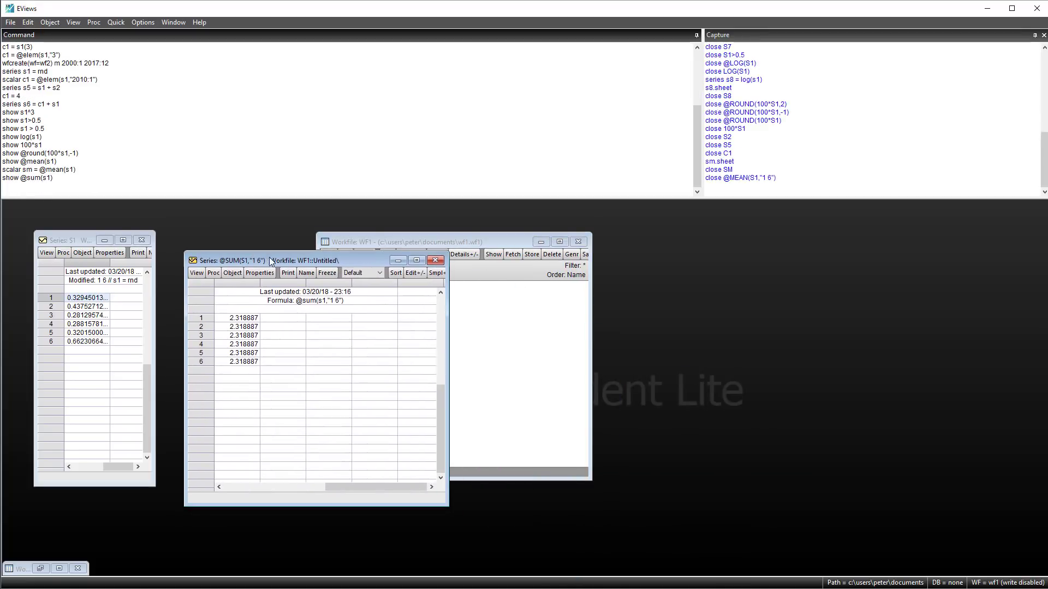
drag(449, 336, 310, 336)
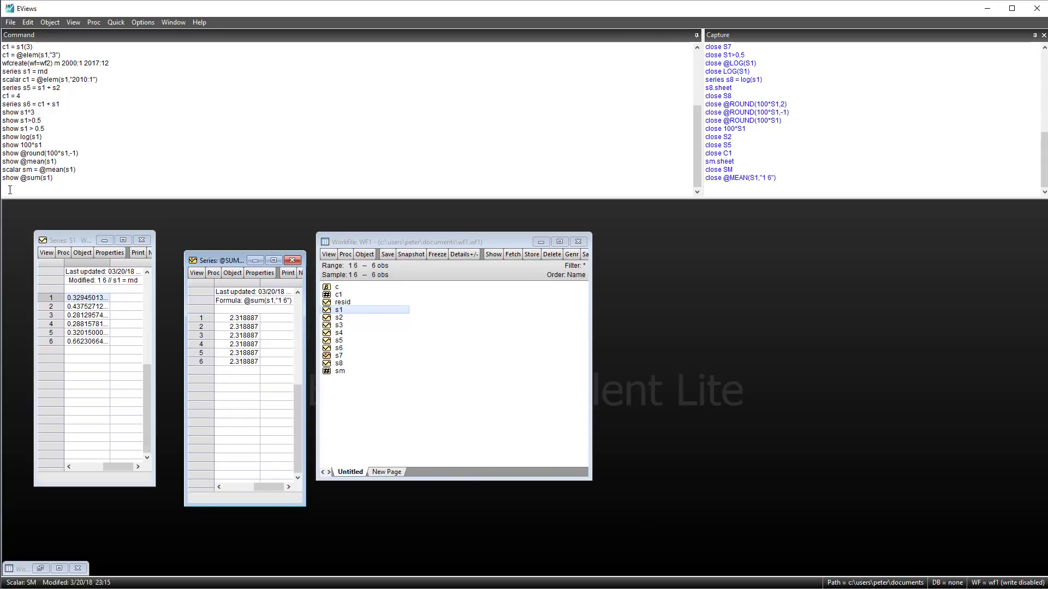
click(80, 183)
text(show )
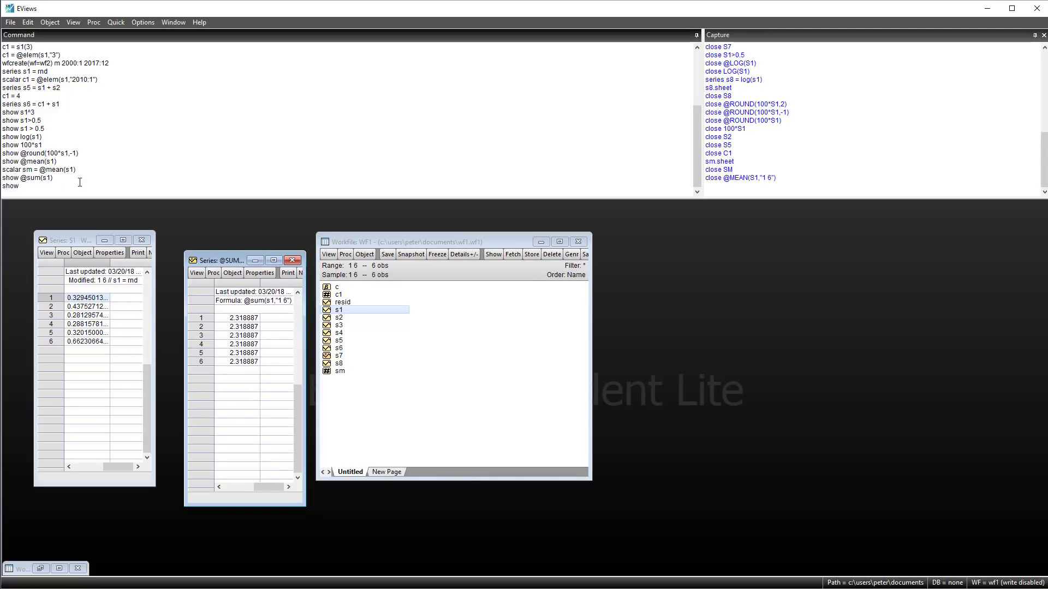
text(@sum(s1,"1 3")
key(Return)
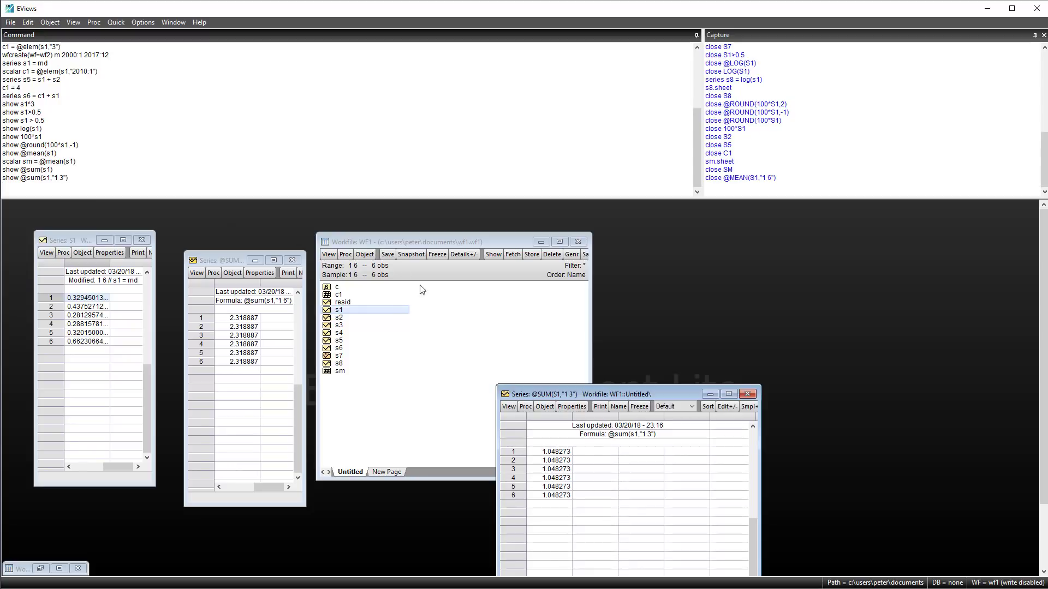
drag(553, 396, 356, 260)
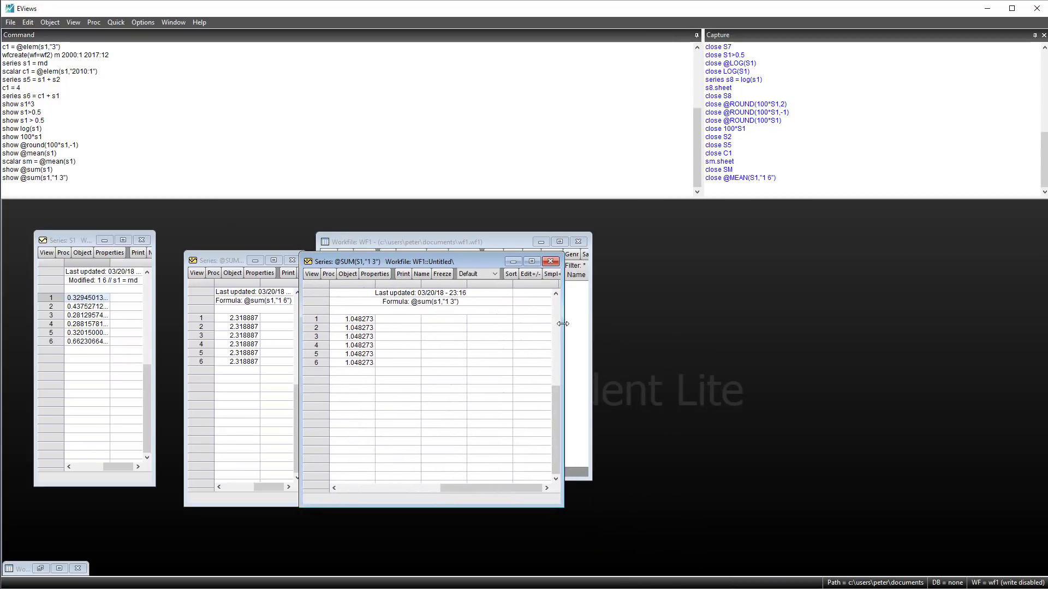
drag(565, 324, 401, 317)
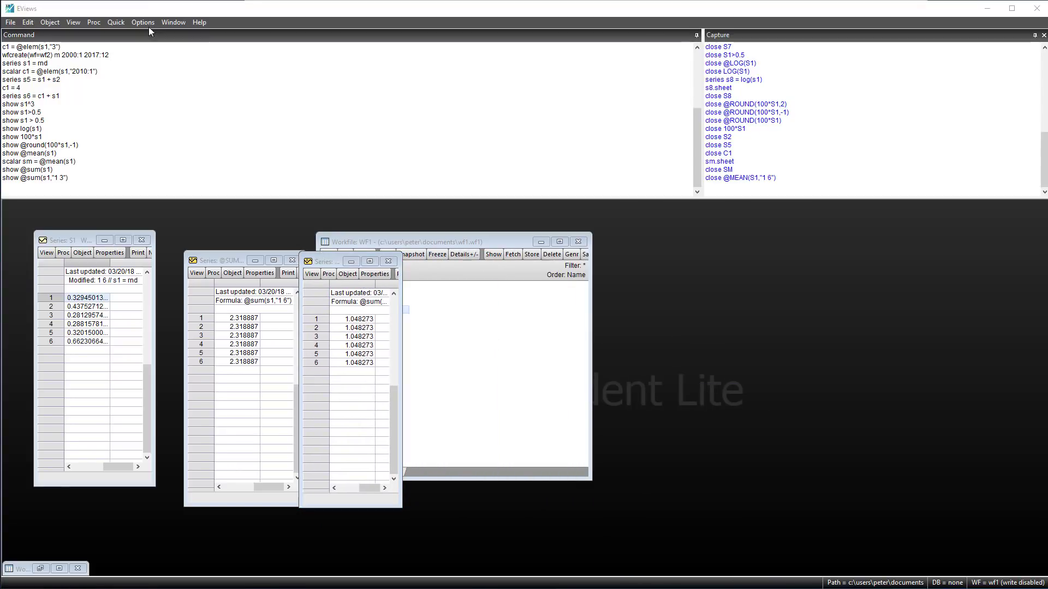
Check the Sample entry in the Object Reference PDF and the Cumulative Statistic Functions section in the Command Reference PDF.
click(197, 22)
mouse_move(235, 91)
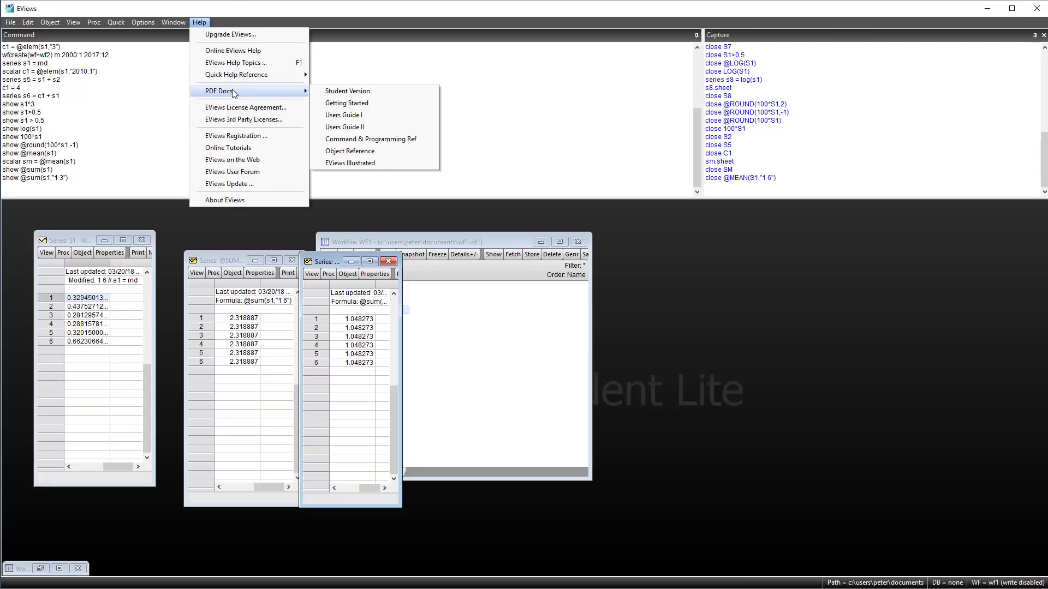
click(371, 151)
scroll(327, 320, down, 1)
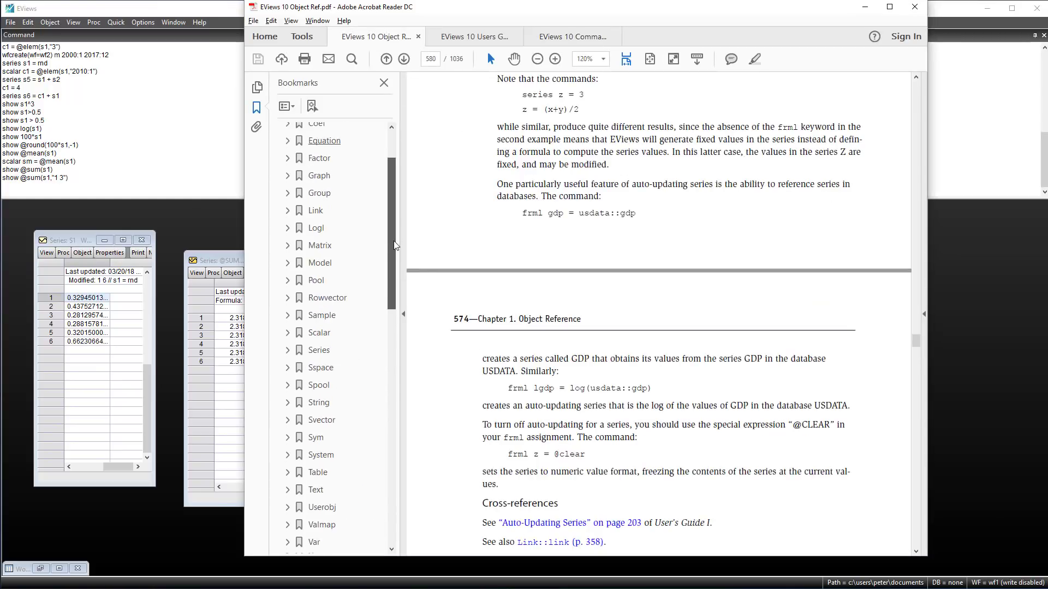
click(327, 316)
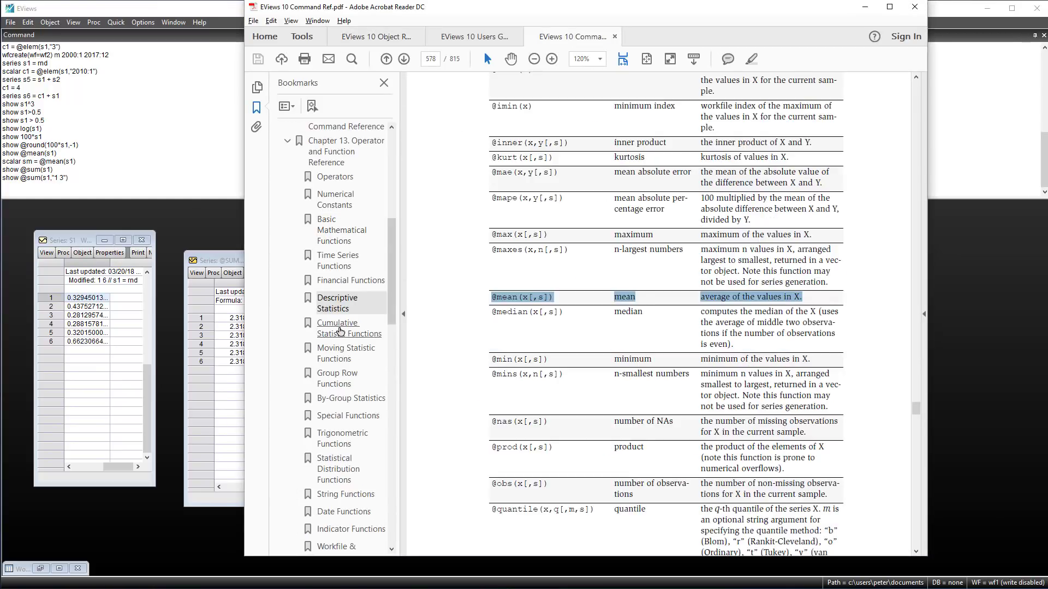
click(339, 332)
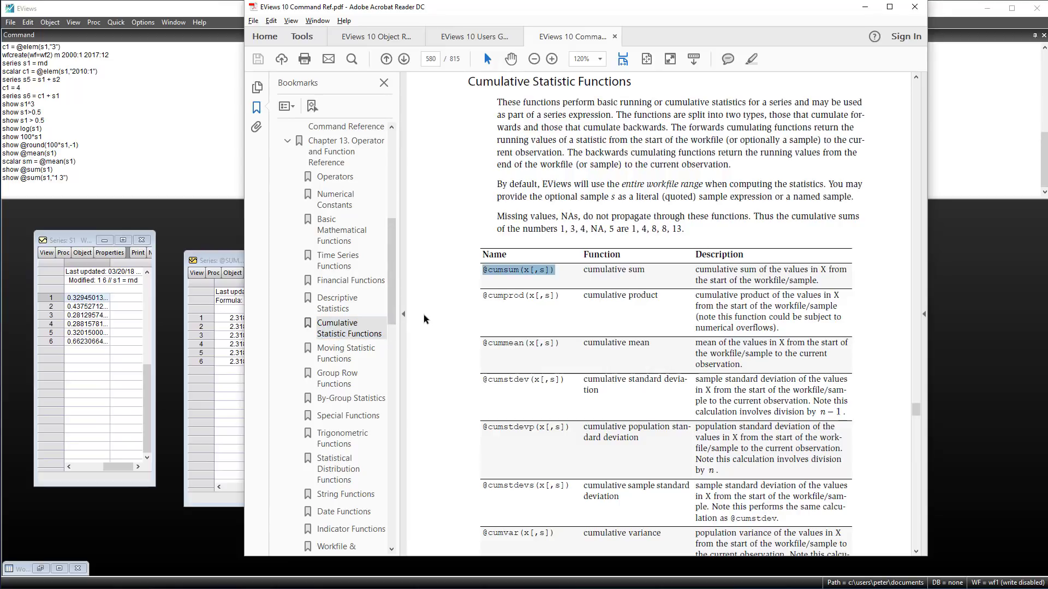
click(49, 190)
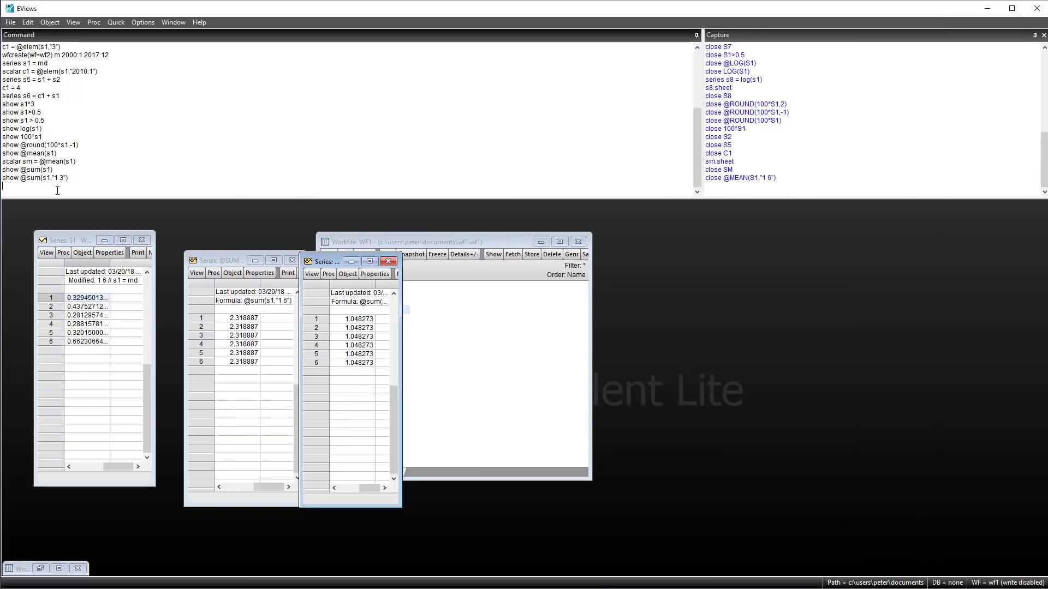
text(show )
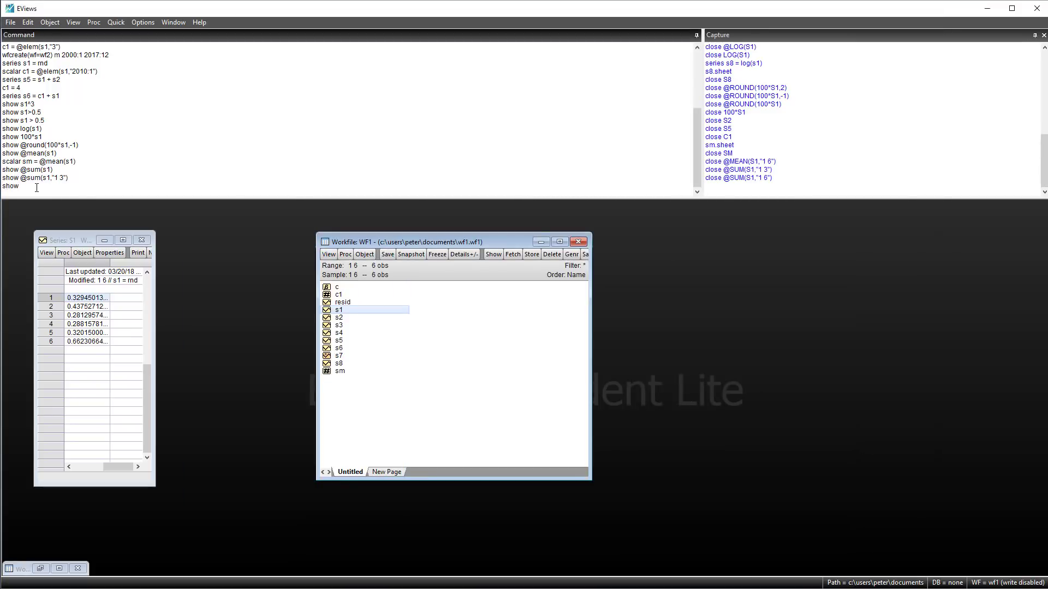
text(@cumsum(s1))
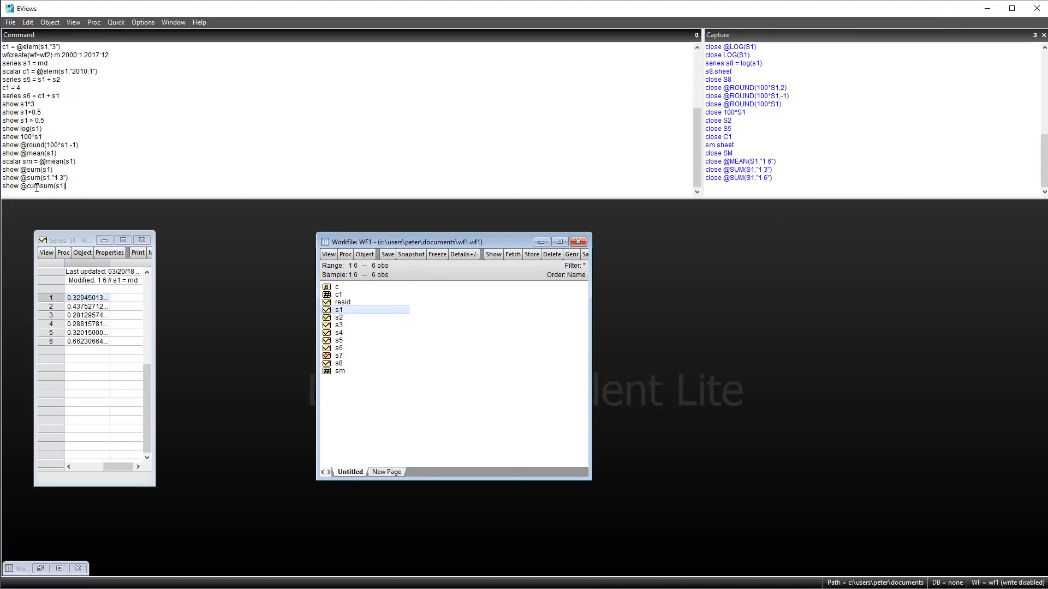
key(Return)
drag(562, 403, 219, 231)
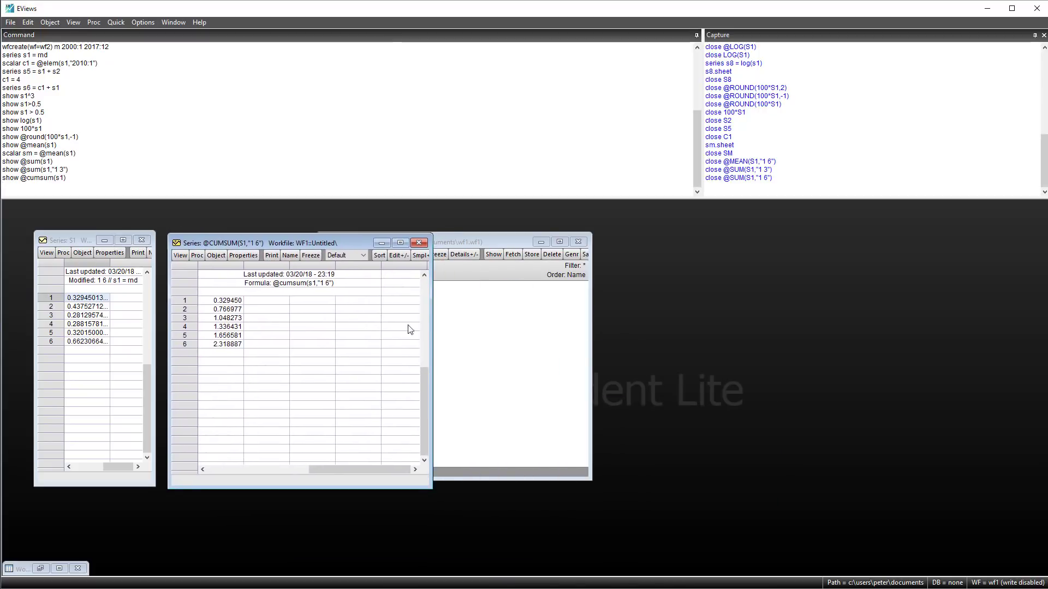
Narrow the cumulative sum series so the workfile shows, and compare its first three values with the matching ranges of s1.
drag(431, 327, 285, 322)
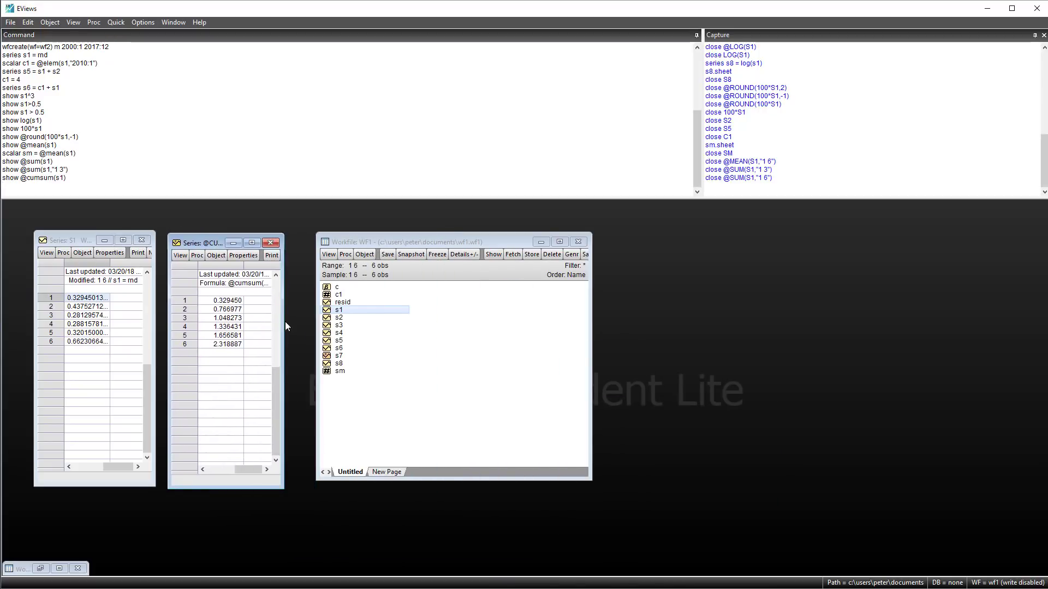
click(80, 296)
click(228, 303)
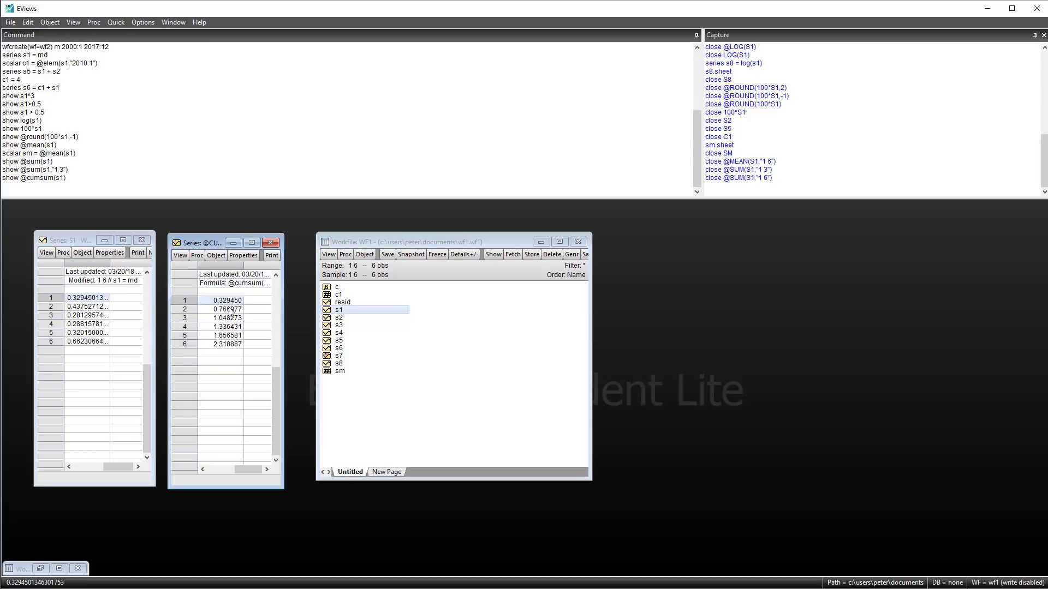
click(230, 312)
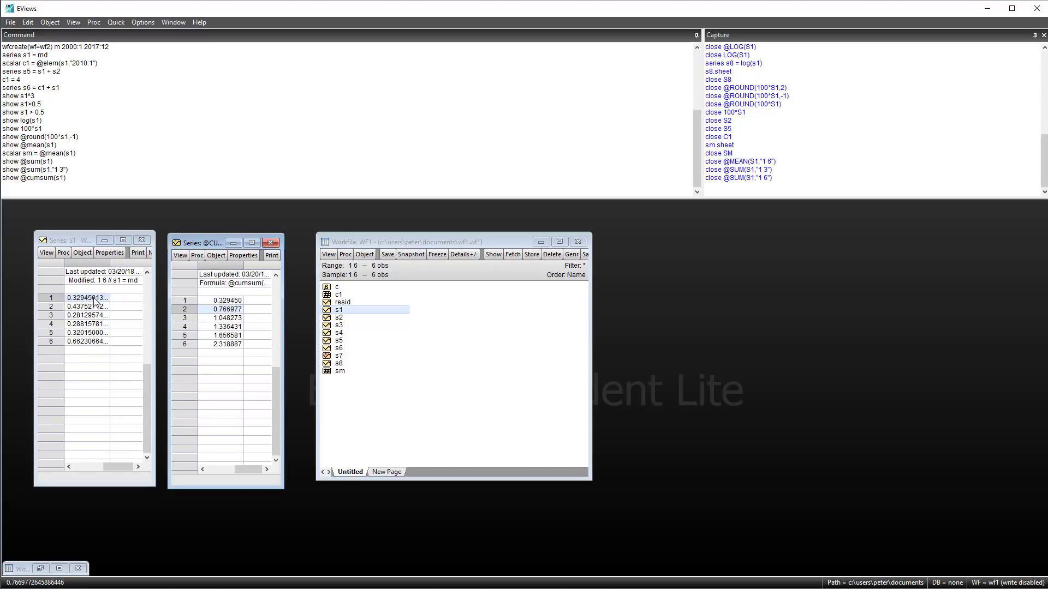
drag(96, 300, 94, 308)
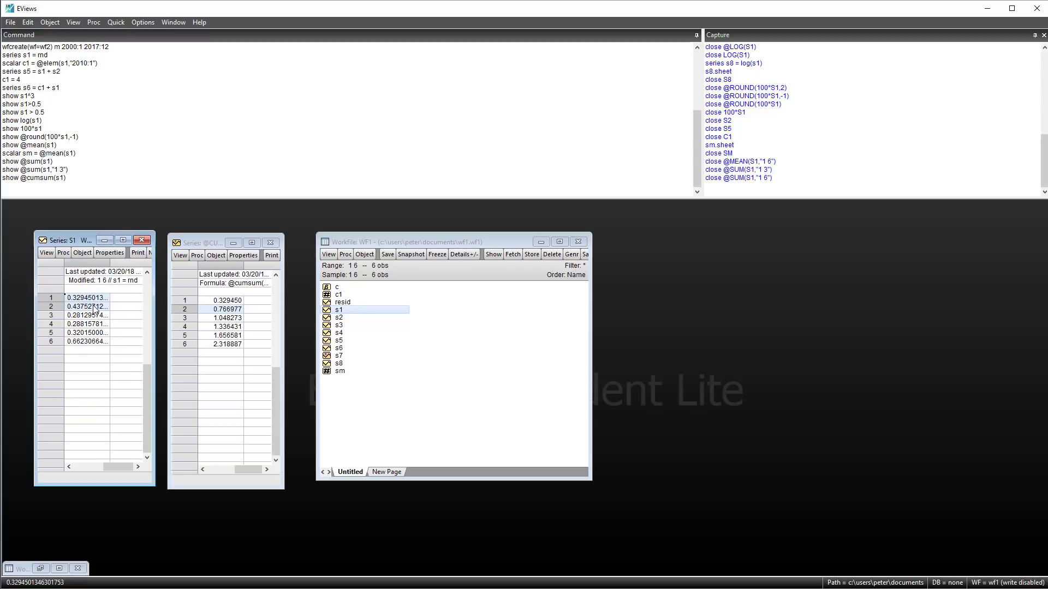
click(228, 322)
click(228, 320)
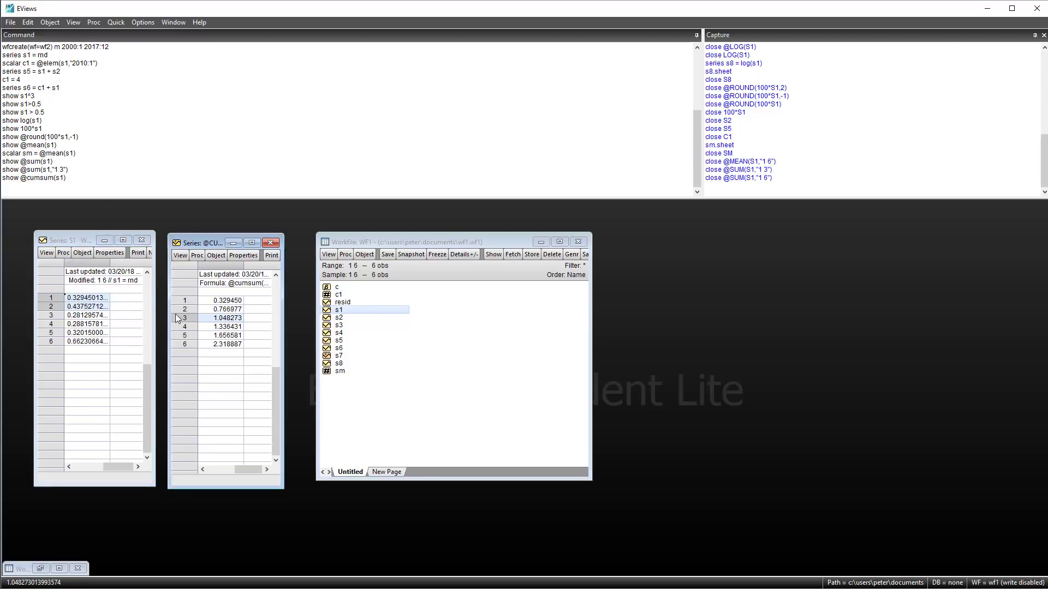
click(92, 312)
drag(92, 312, 93, 317)
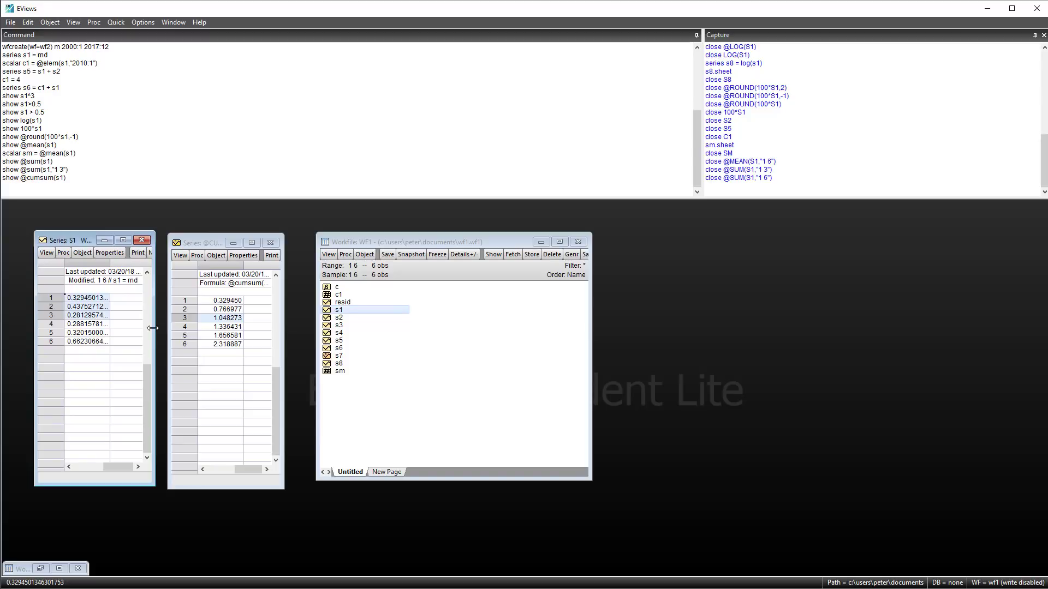
key(alt+Tab)
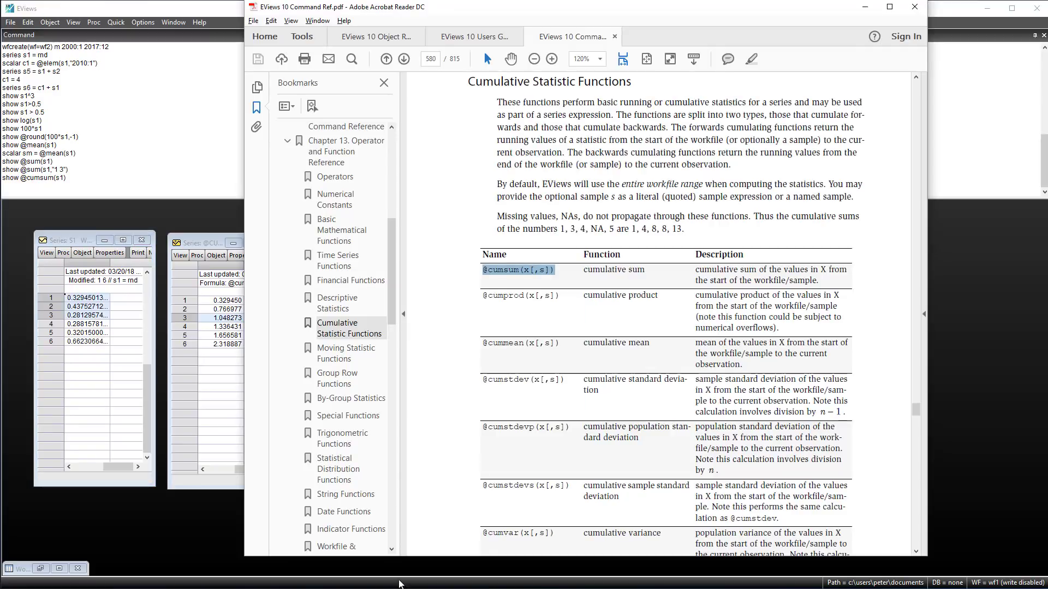
click(339, 355)
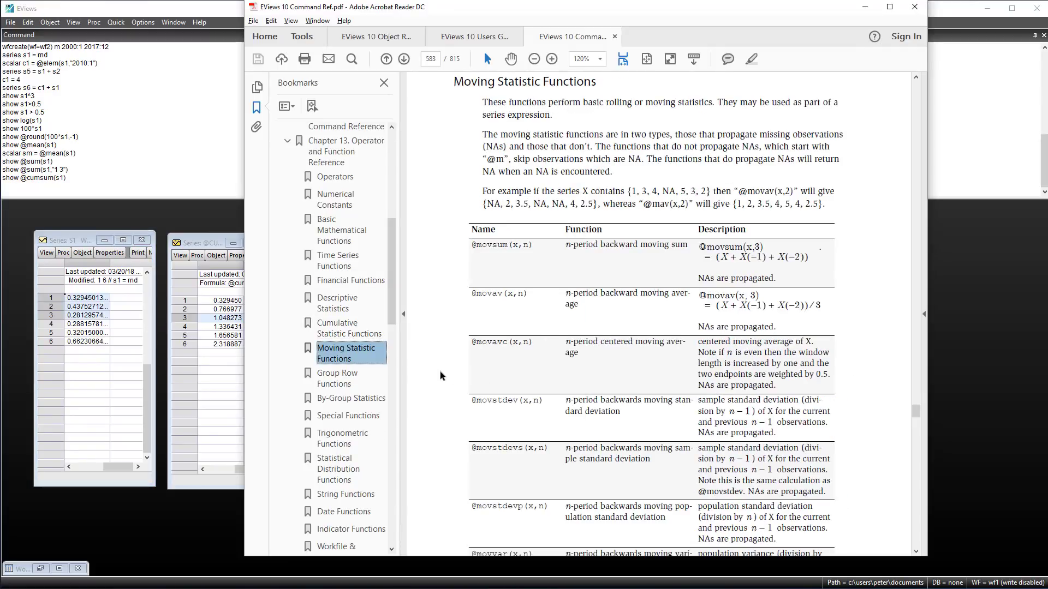
drag(469, 246, 534, 246)
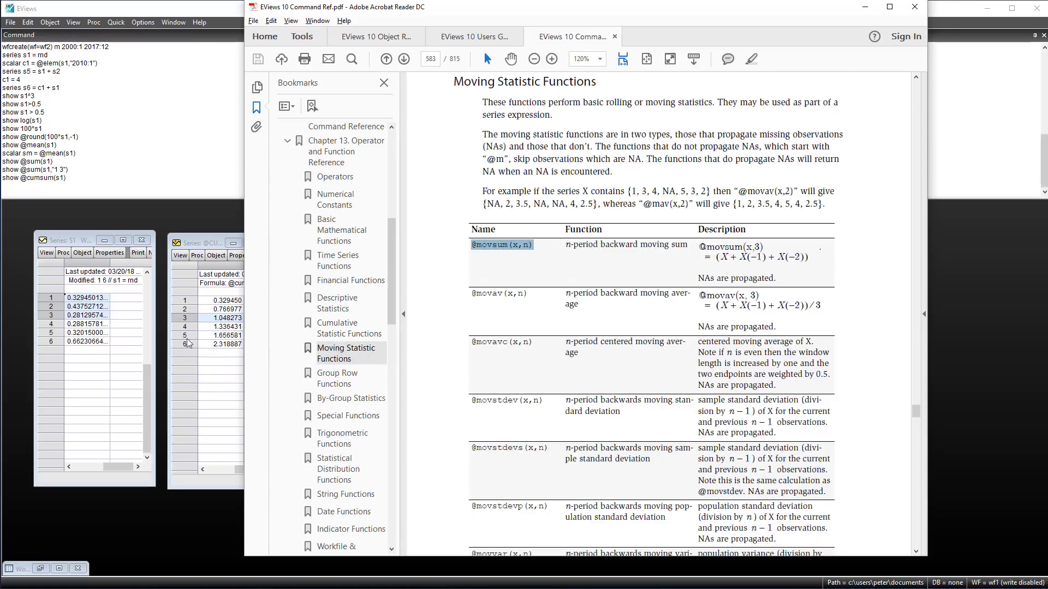
click(47, 229)
text(s1)
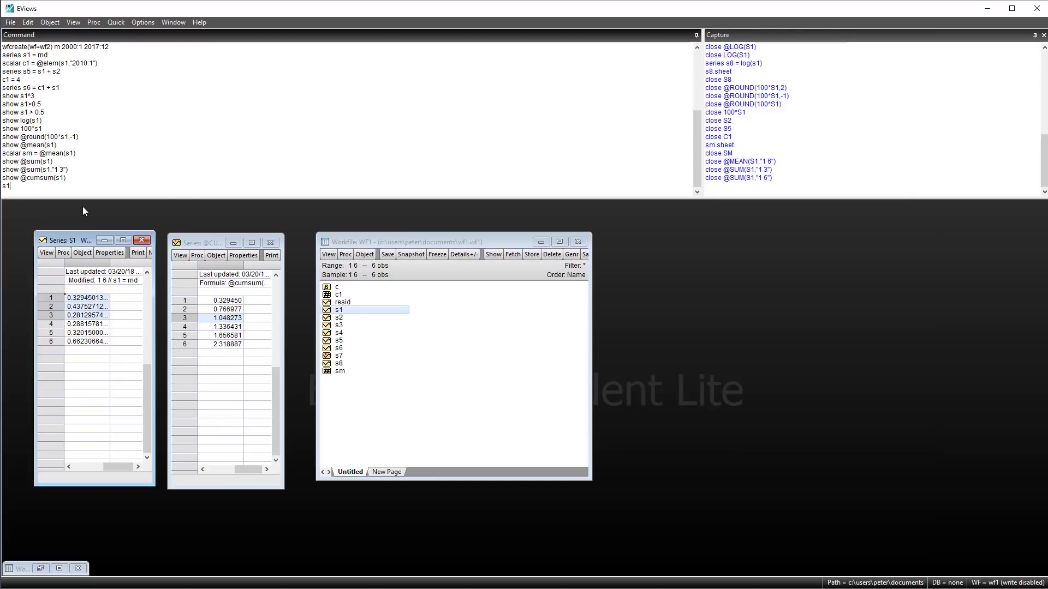
text( = @trend)
key(Return)
text(show @movsum)
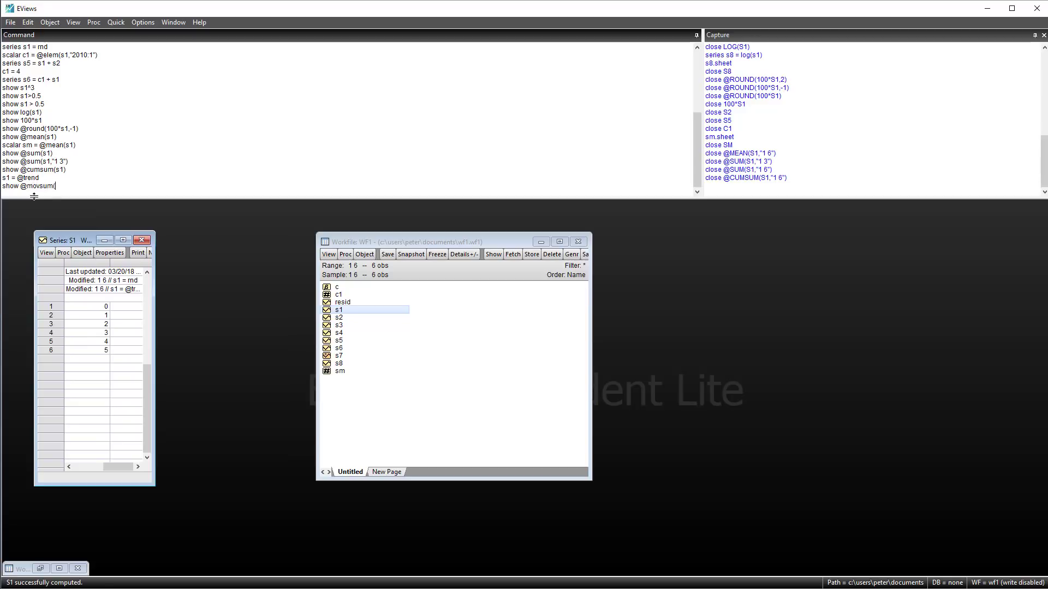
text((s1,3))
key(Return)
Compare the third and fourth moving sum values with the three s1 observations behind each, and check the starting NA rows.
click(224, 319)
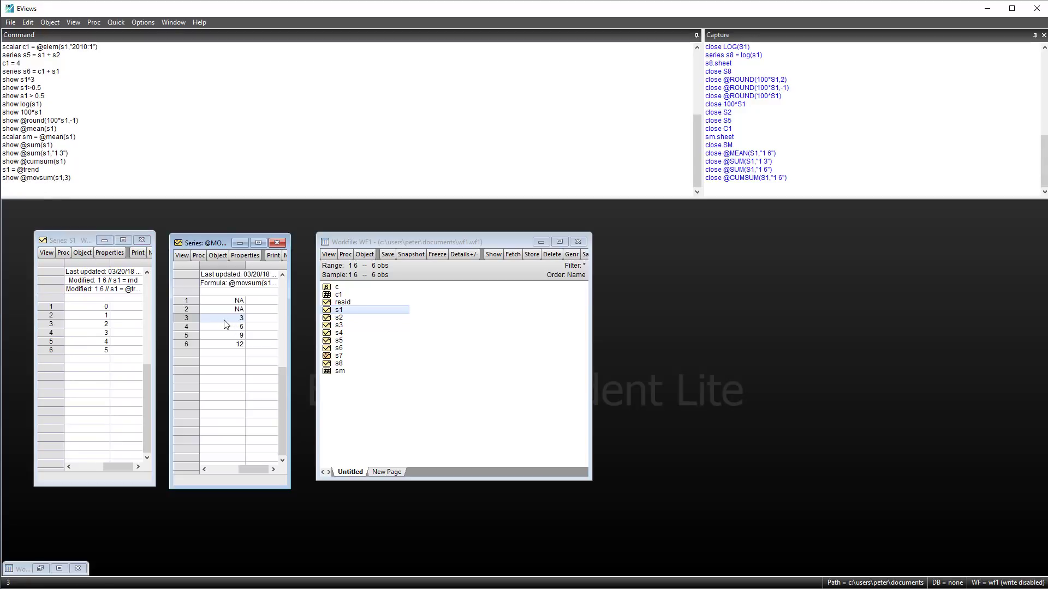
click(106, 307)
drag(107, 306, 107, 326)
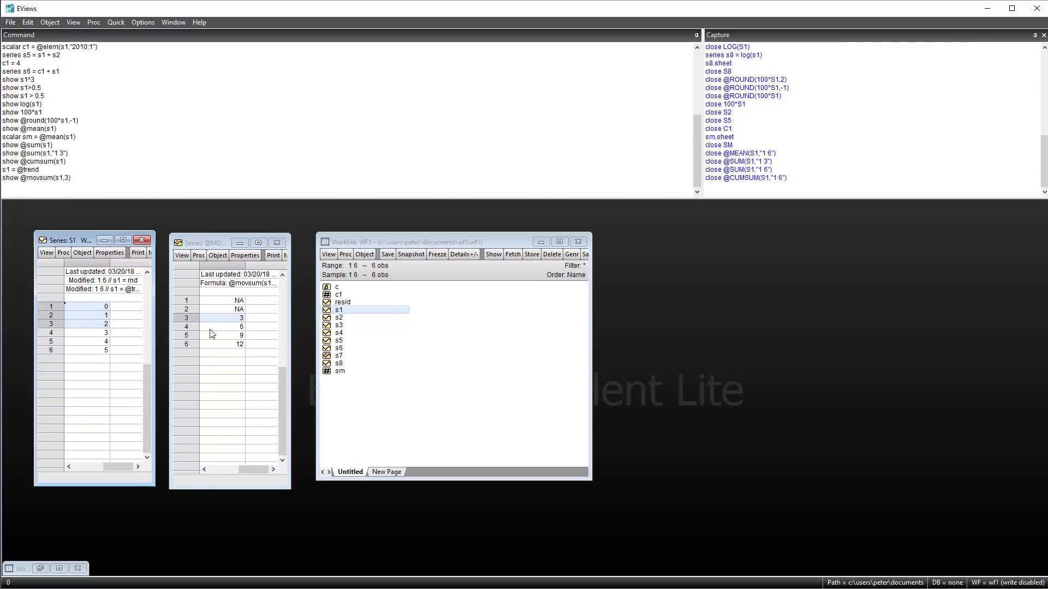
click(224, 327)
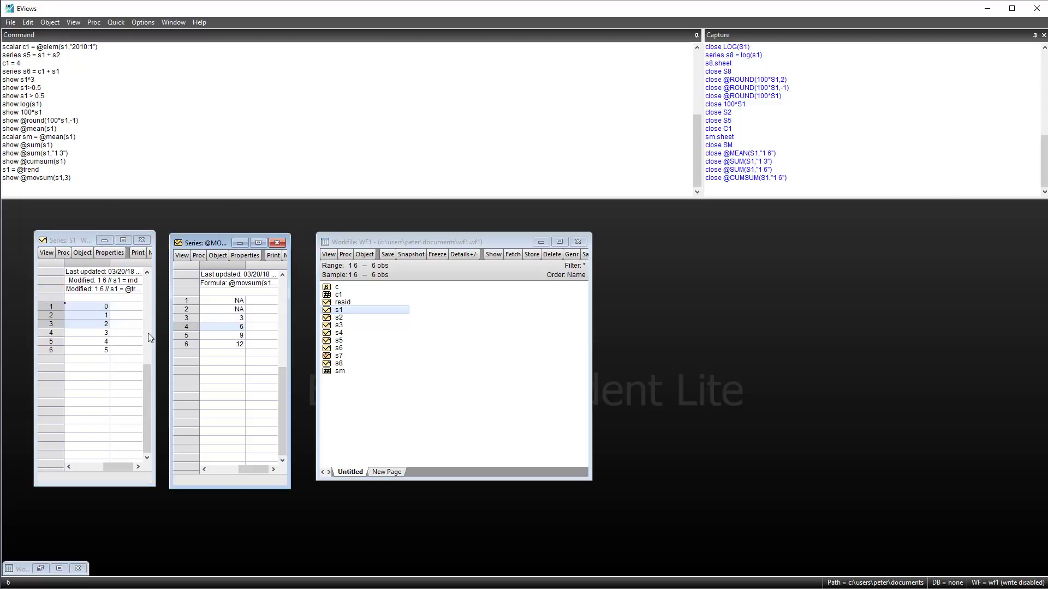
click(103, 319)
drag(103, 320, 104, 336)
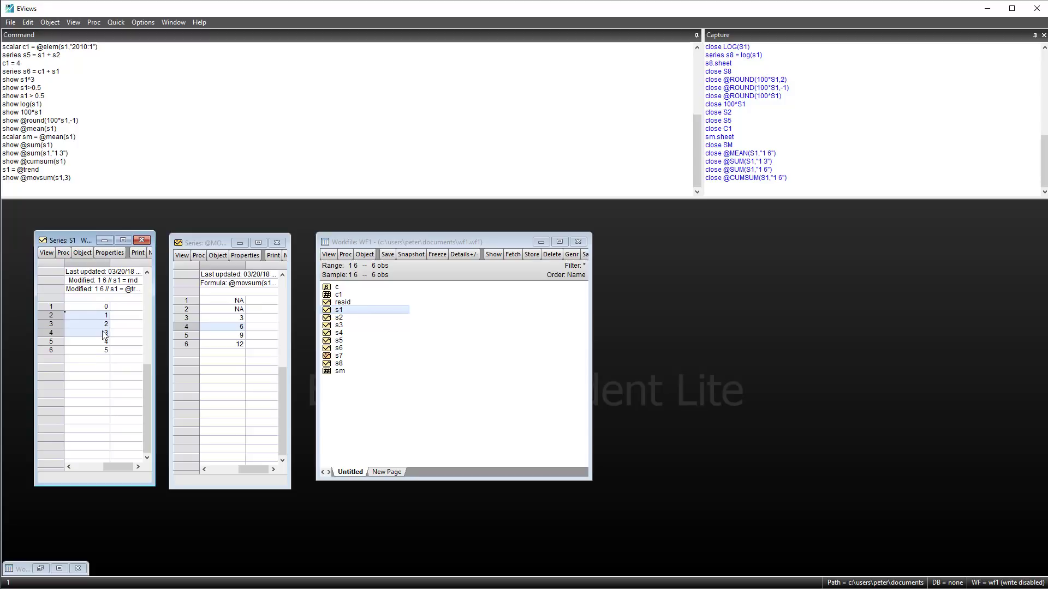
click(229, 309)
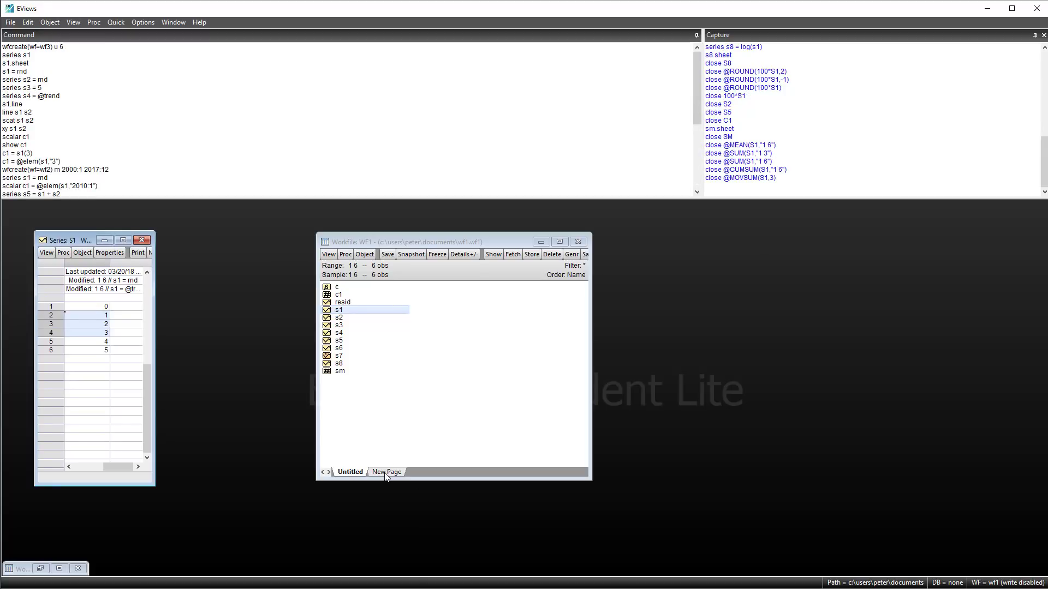
Add a new page to workfile WF1 with Unstructured / Undated structure and 500 observations.
click(386, 472)
click(415, 479)
click(384, 300)
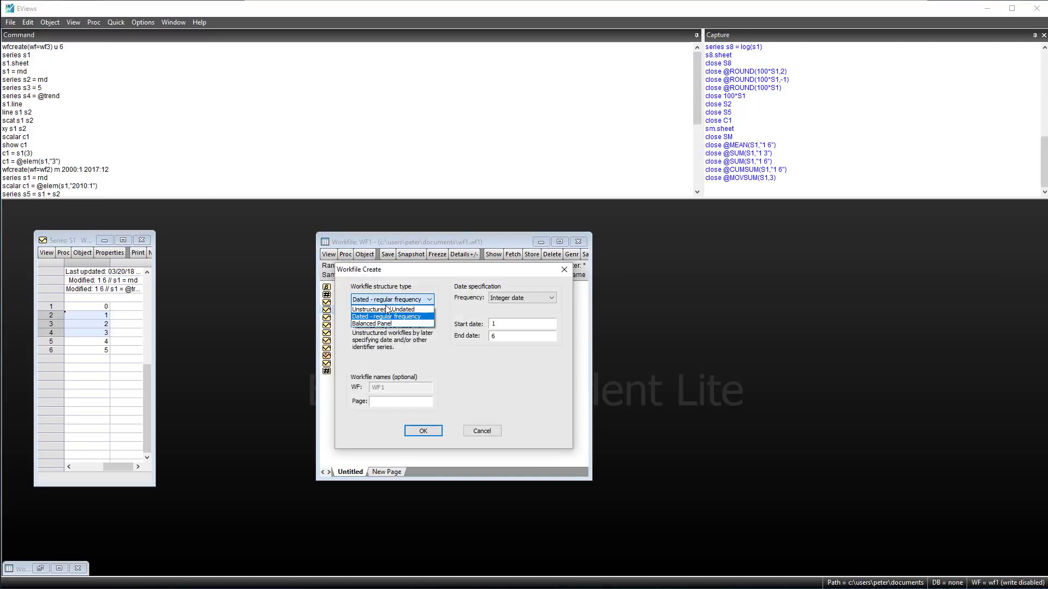
click(423, 309)
drag(509, 300, 504, 300)
text(500)
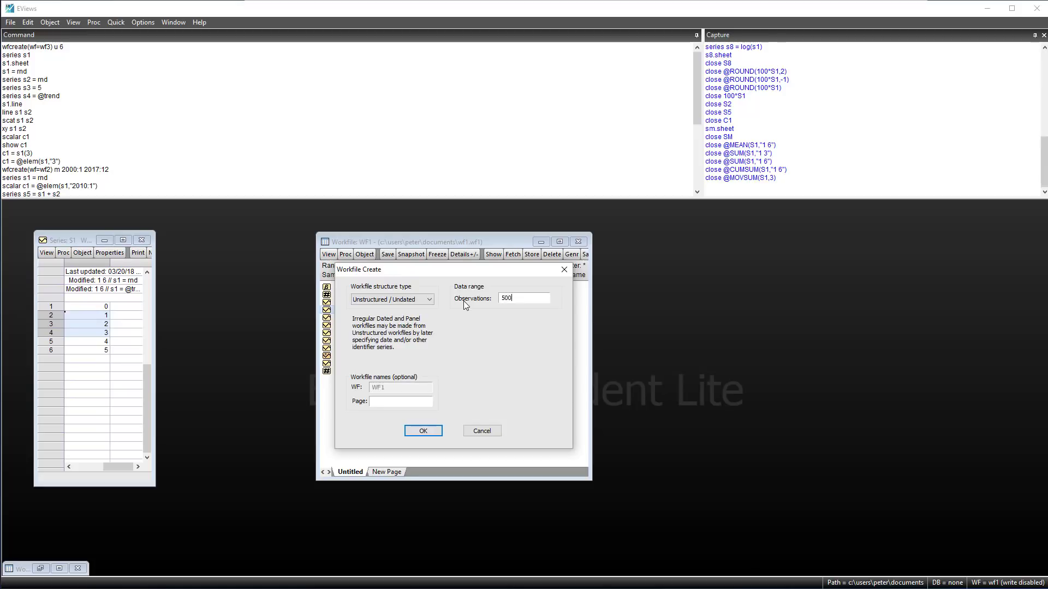
click(423, 431)
Generate series s1 = nrnd on the 500-observation page, open its sheet, and place it narrowed beside the workfile.
click(173, 186)
text(series s1 =)
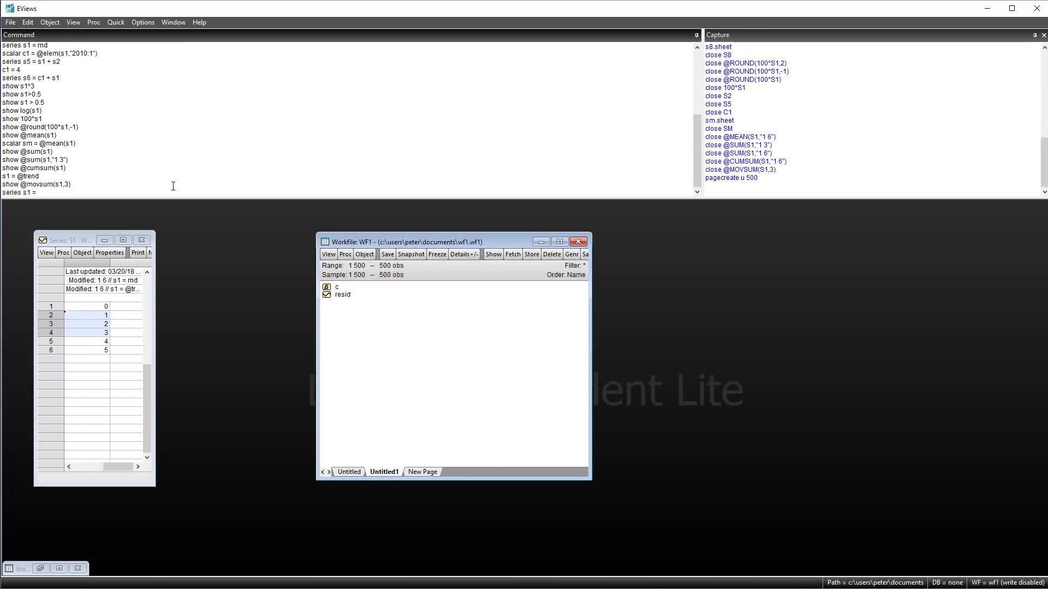
text( nrnd)
key(Return)
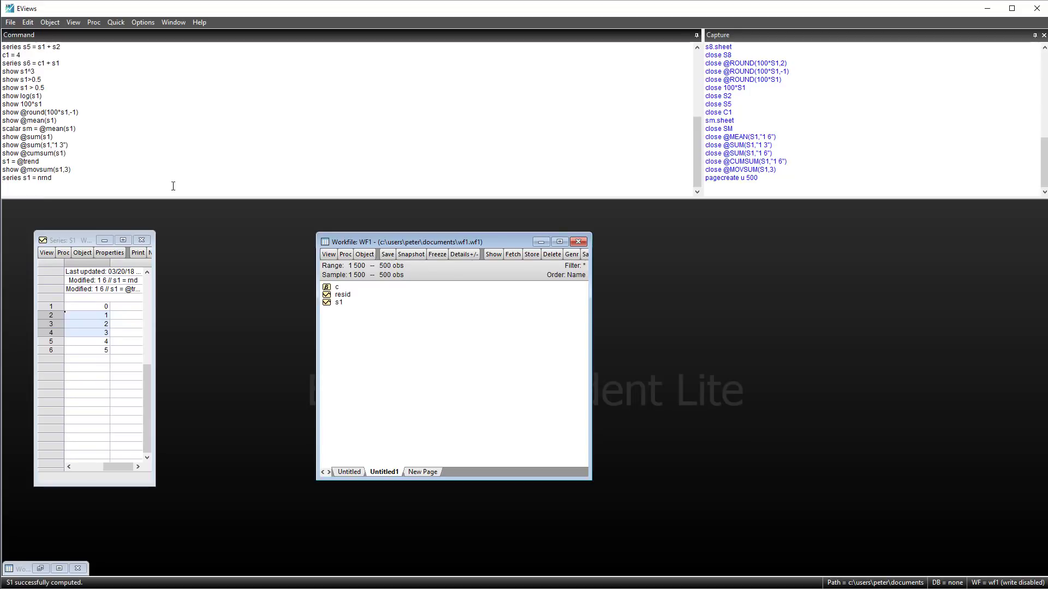
double_click(329, 303)
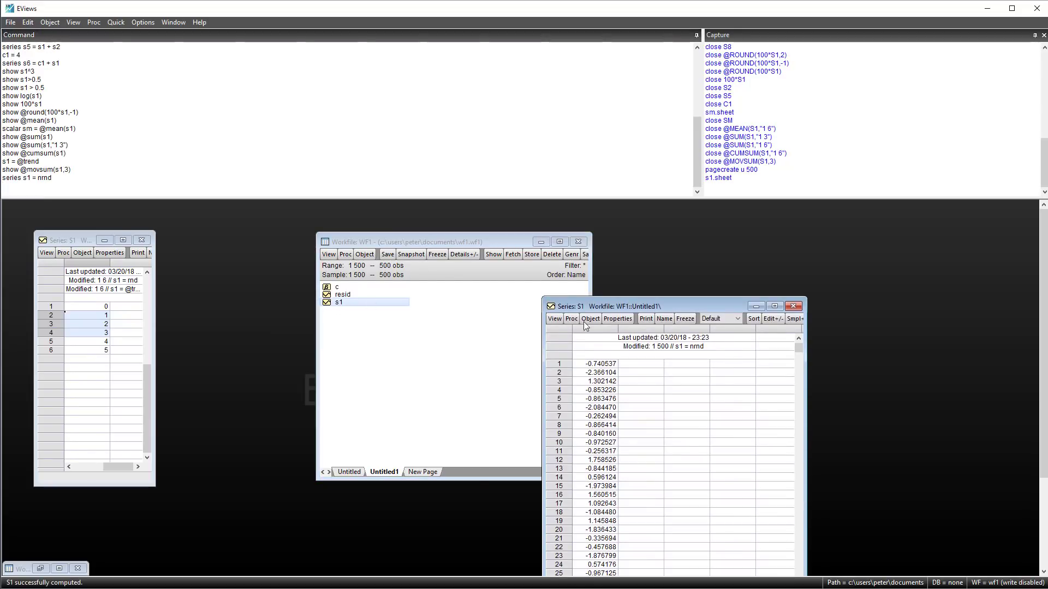
drag(584, 322, 283, 226)
drag(284, 220, 257, 235)
drag(427, 278, 418, 497)
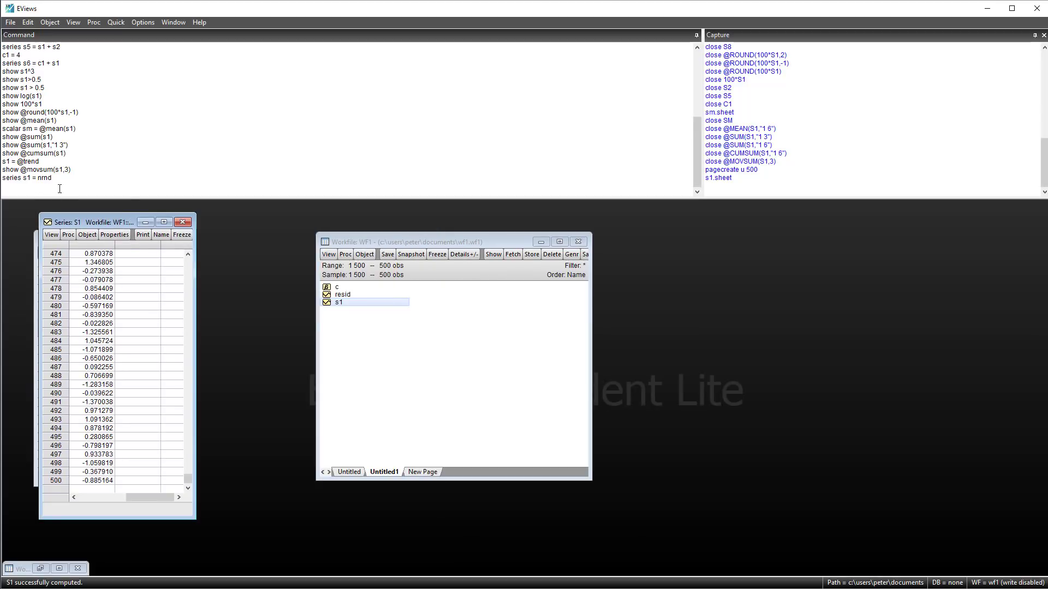
click(60, 188)
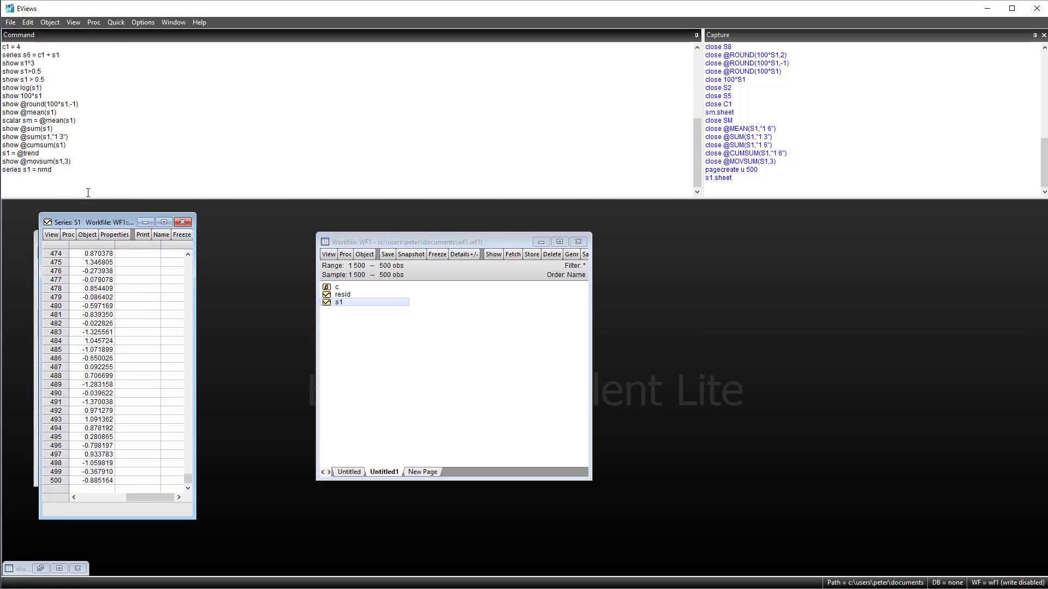
text(series s2 = @cumsum(s1))
key(Return)
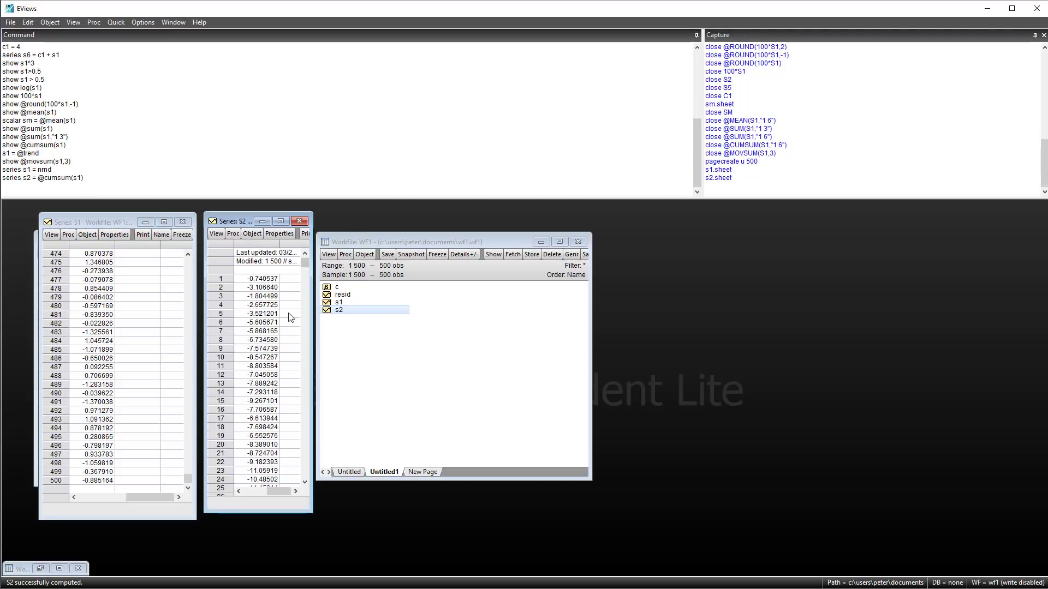
drag(307, 315, 306, 261)
Plot s2 as a line graph with the command s2.line.
text(s)
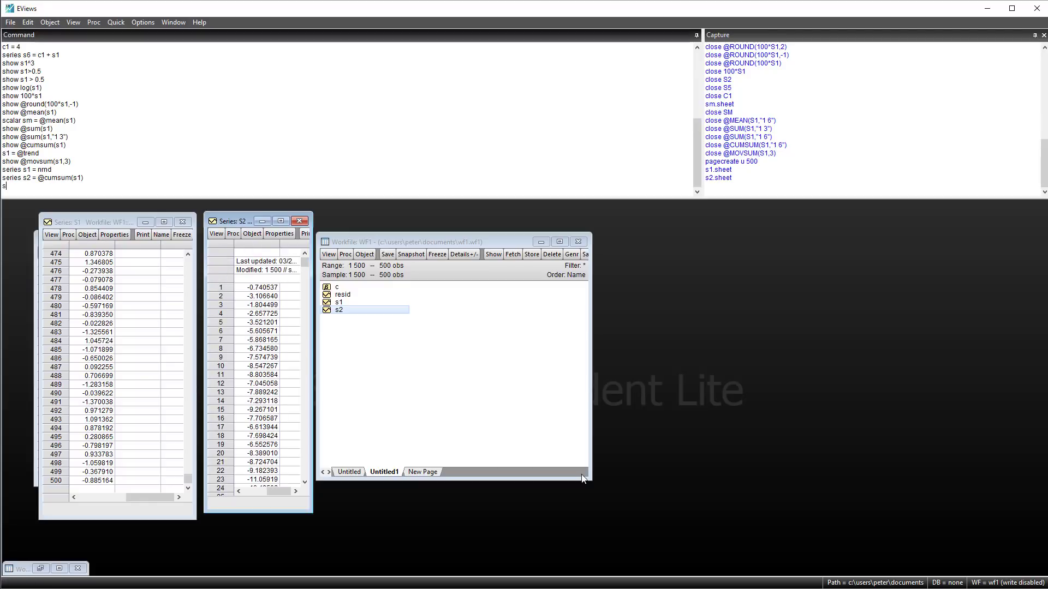
text(2.line)
key(Return)
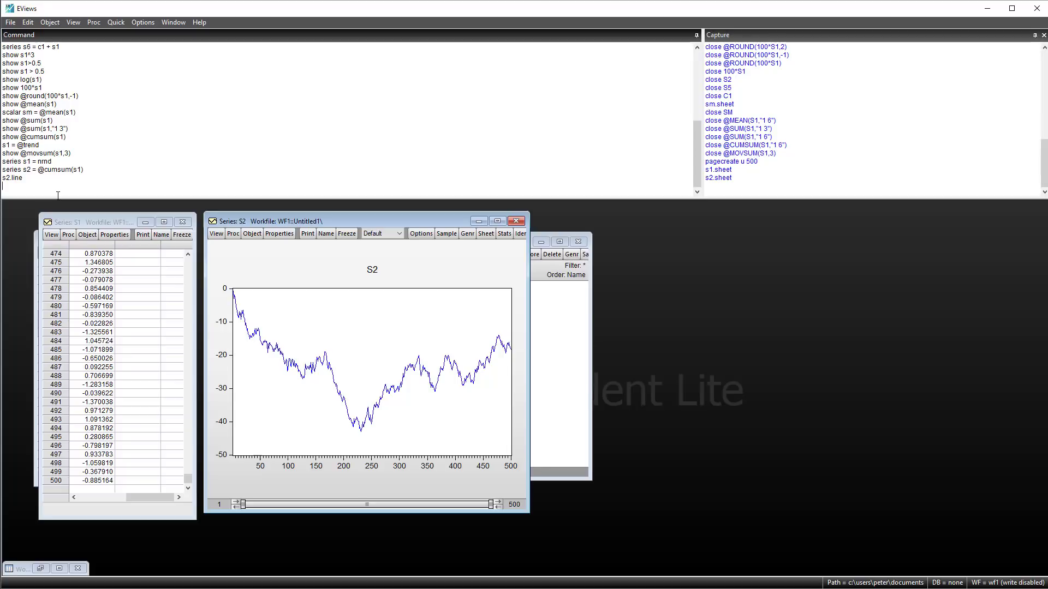
text(series s3 = @movav(s2,5))
key(Return)
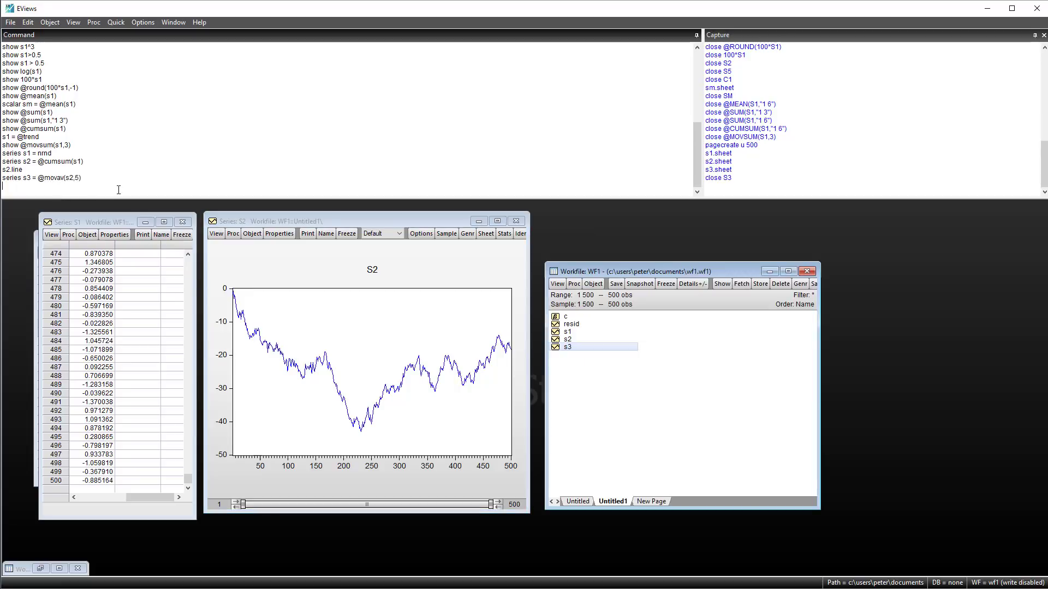
text(s3.line)
key(Return)
click(81, 168)
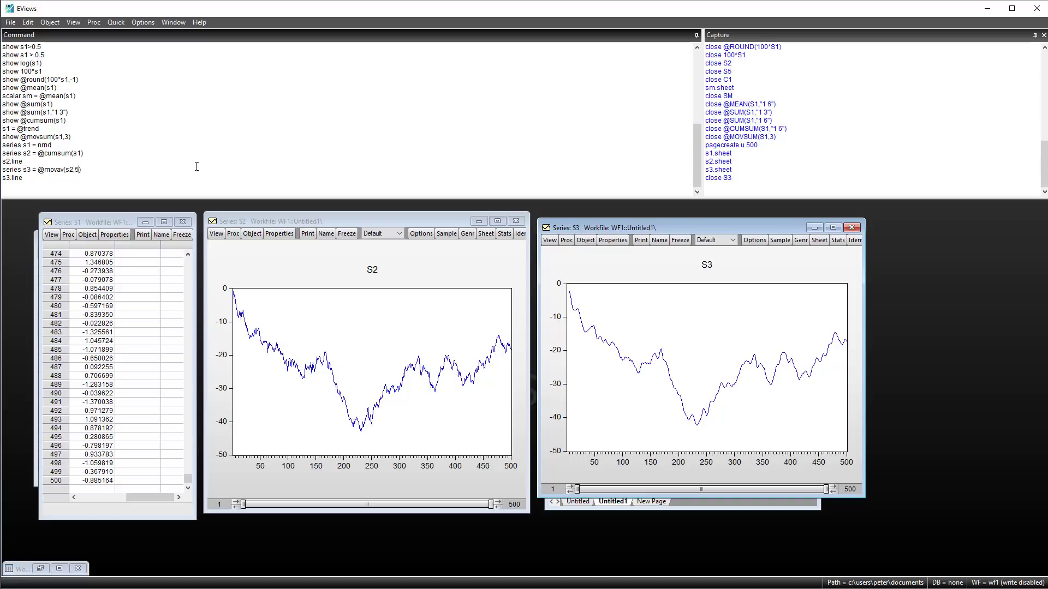
key(BackSpace)
text(10)
key(Return)
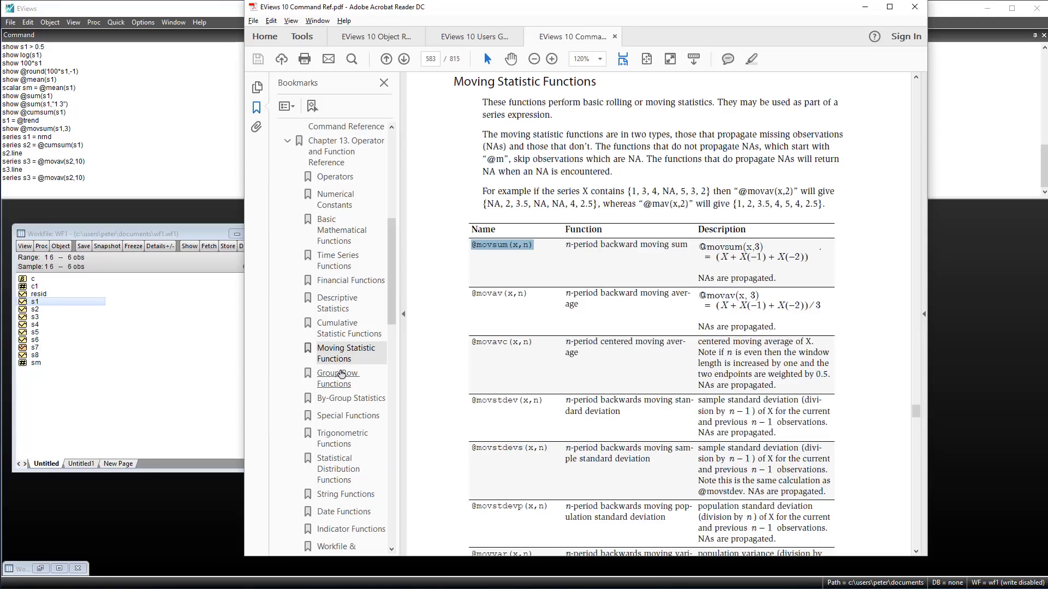
Check Group Row Functions in the Command Reference PDF, and back in EViews regenerate s1 = rnd and s2 = rnd on the six-observation page.
click(342, 374)
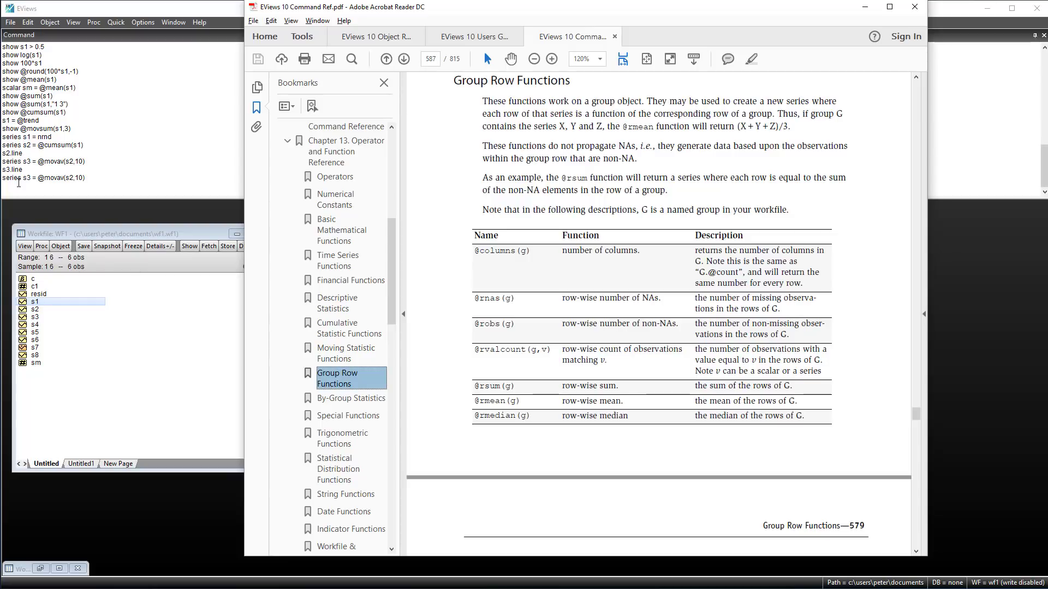
click(18, 183)
text(s1 =)
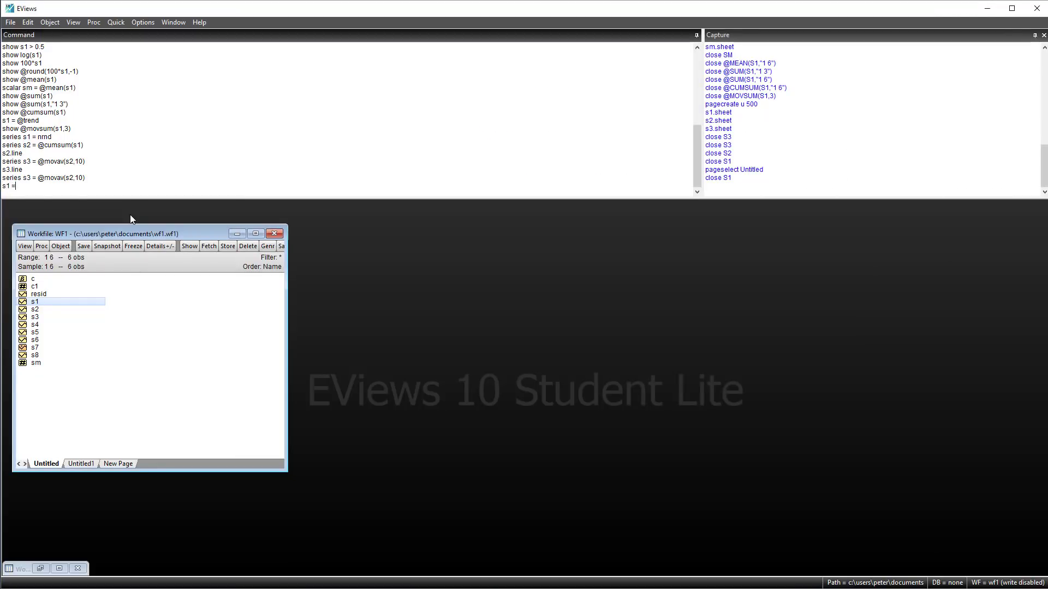
text( rnd)
key(Return)
text(s2 = rnd)
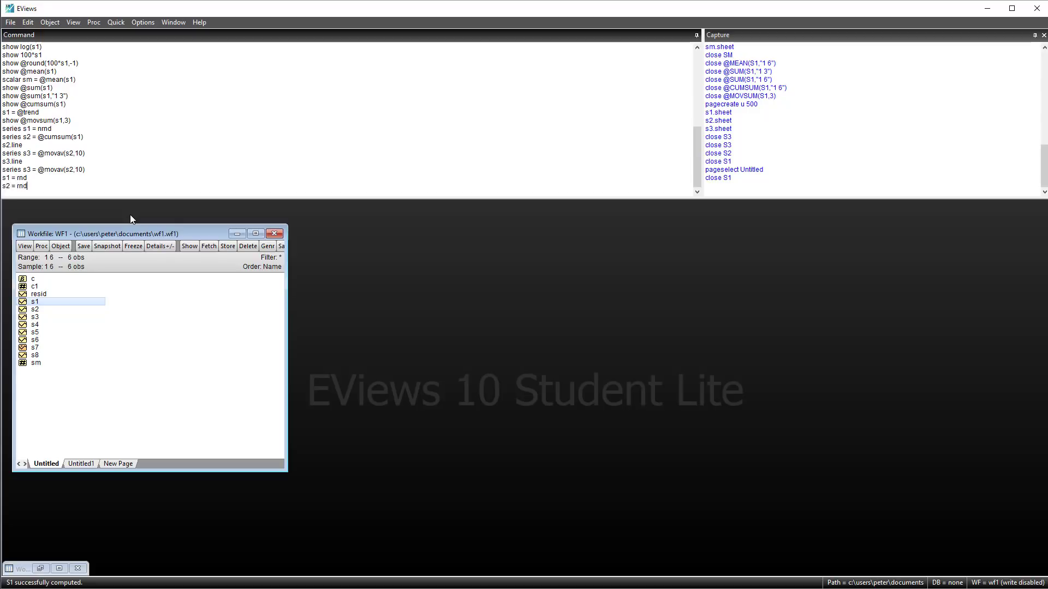
key(Return)
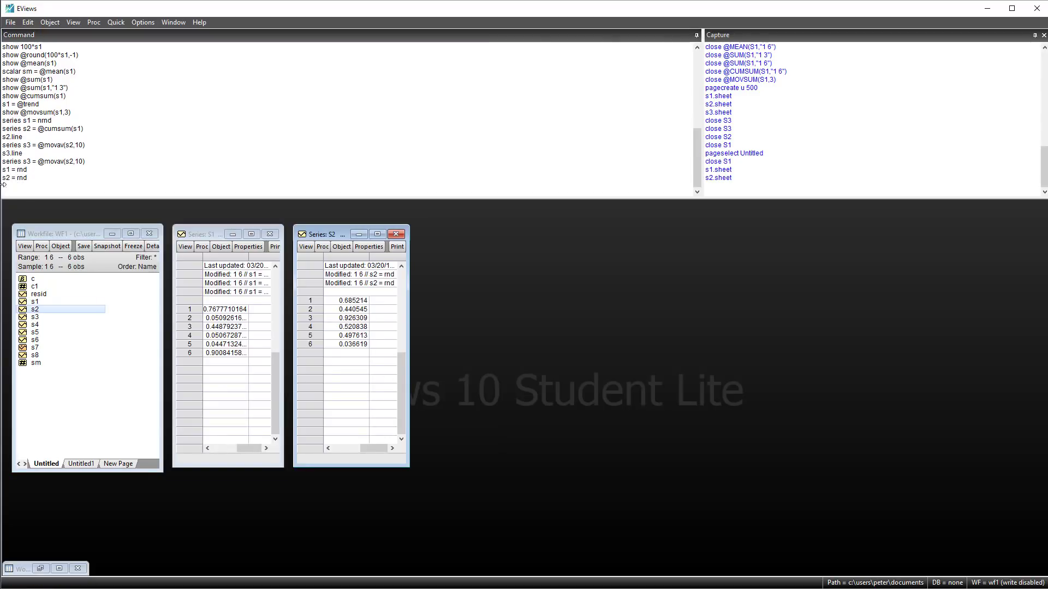
Create a group of both series with the command group g1 s1 s2.
click(77, 192)
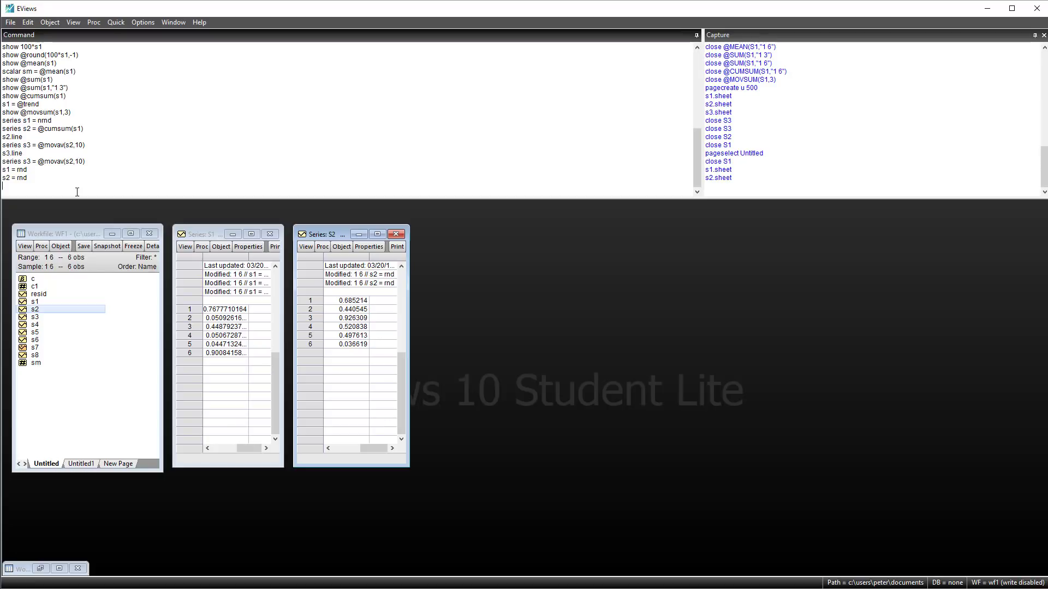
text(group g1 s1 s2)
key(Return)
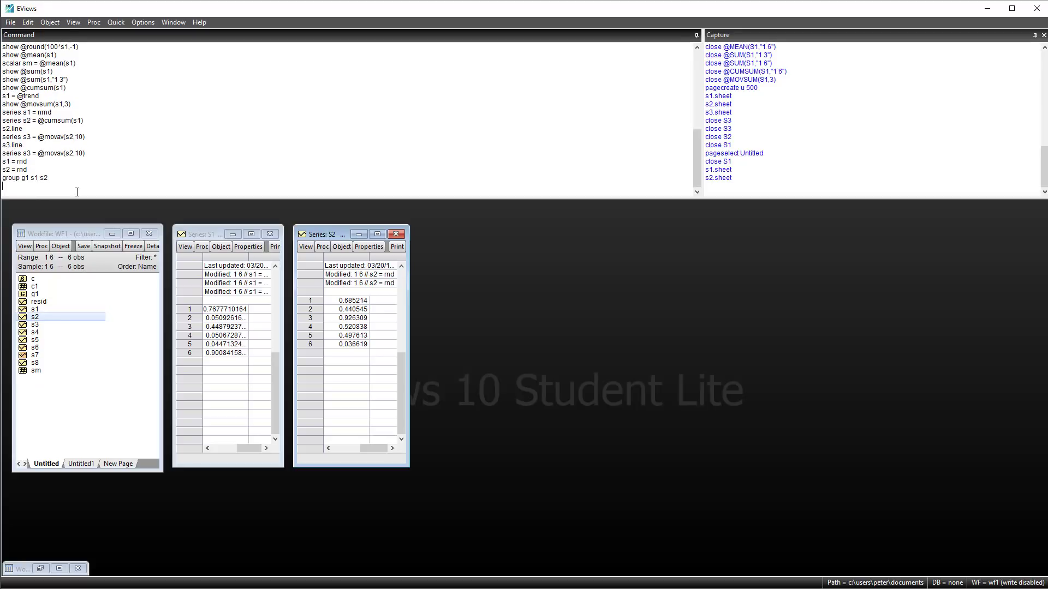
text(g1.sheet)
key(Return)
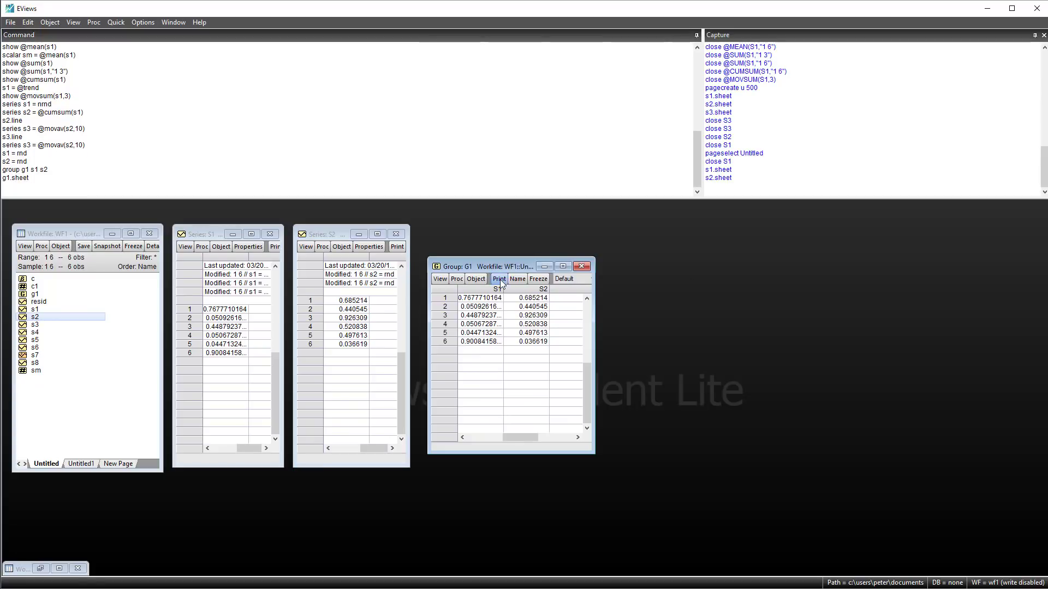
click(90, 195)
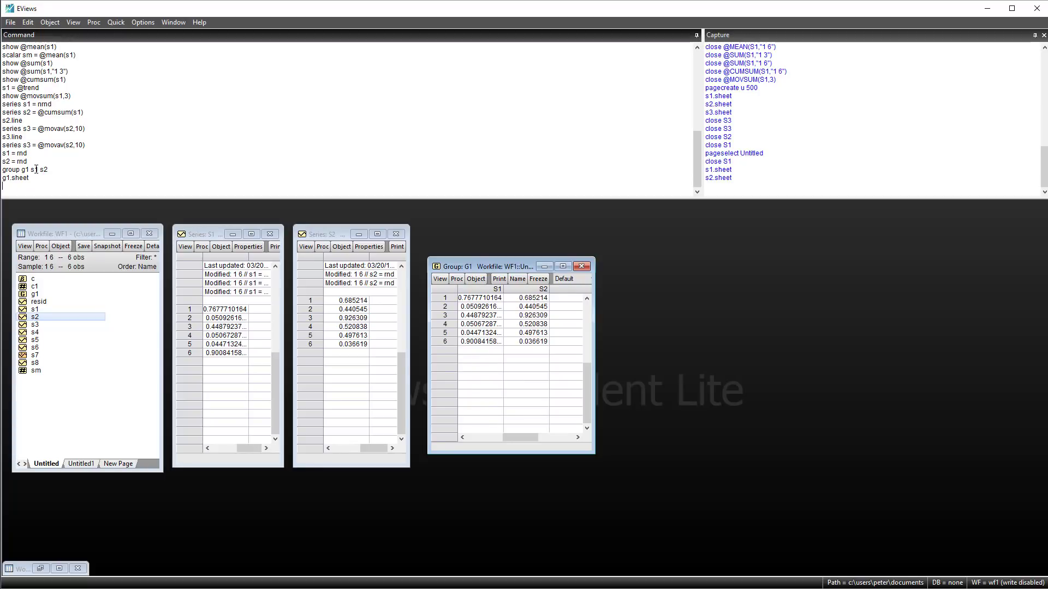
text(show @rsum(g1))
key(Return)
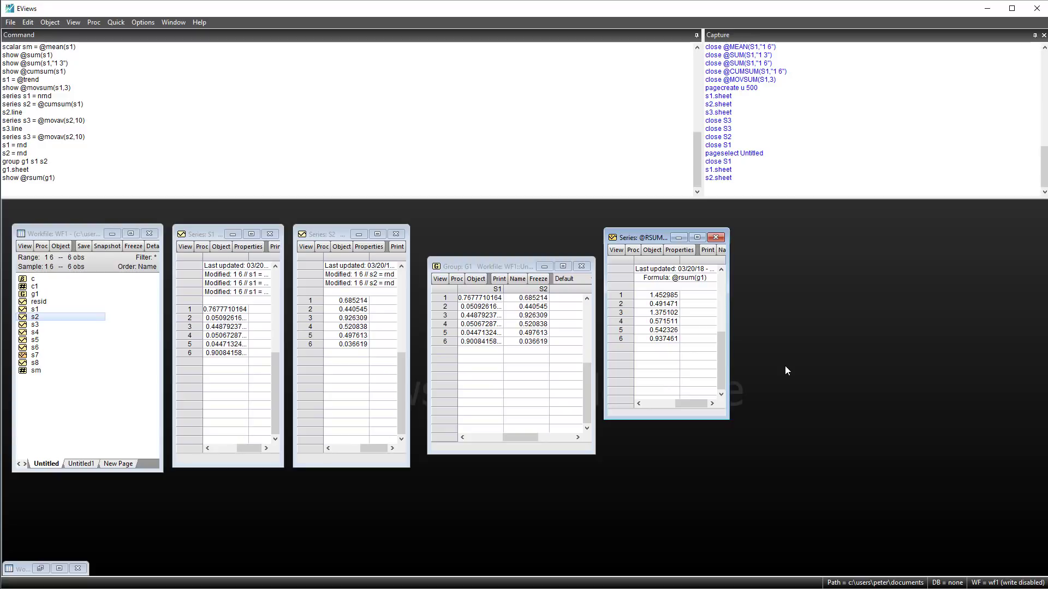
Check By-Group Statistics in the Command Reference PDF, and back in EViews create and open an empty series with series ingroup.
key(alt+Tab)
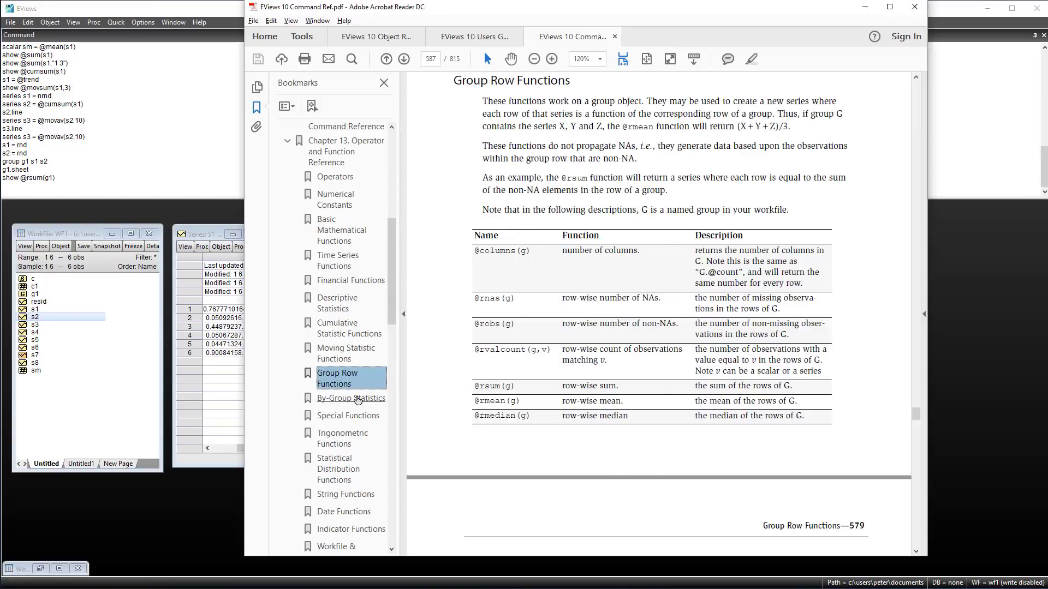
click(358, 399)
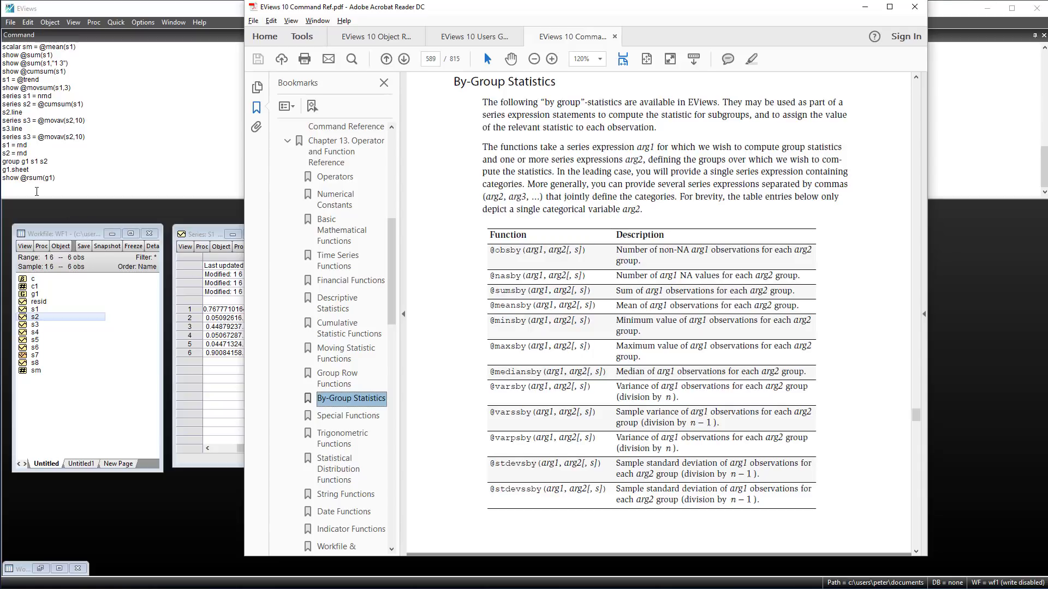
click(37, 187)
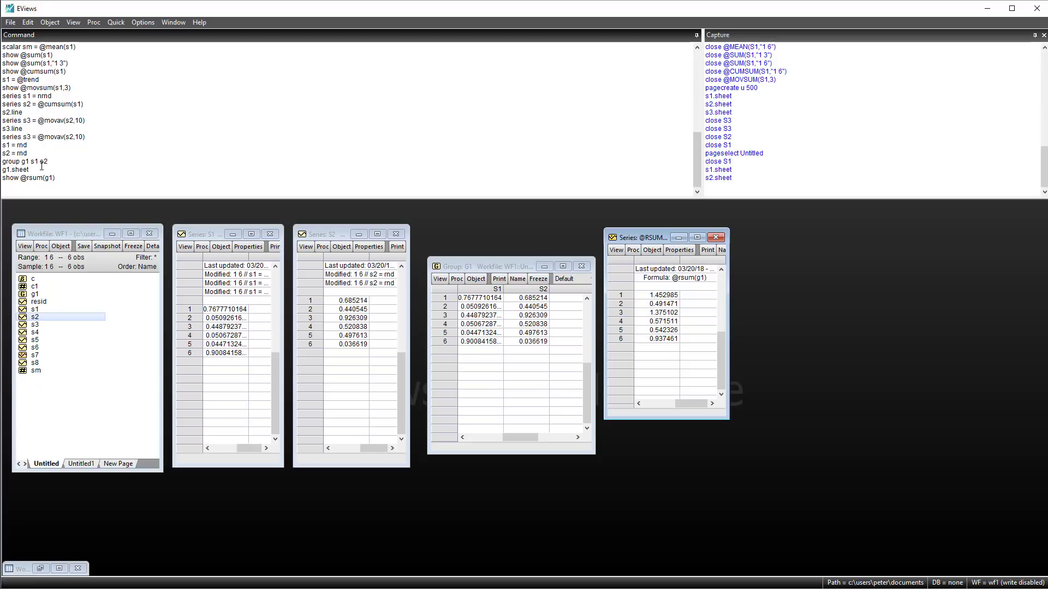
text(series ingroup)
key(Return)
double_click(42, 301)
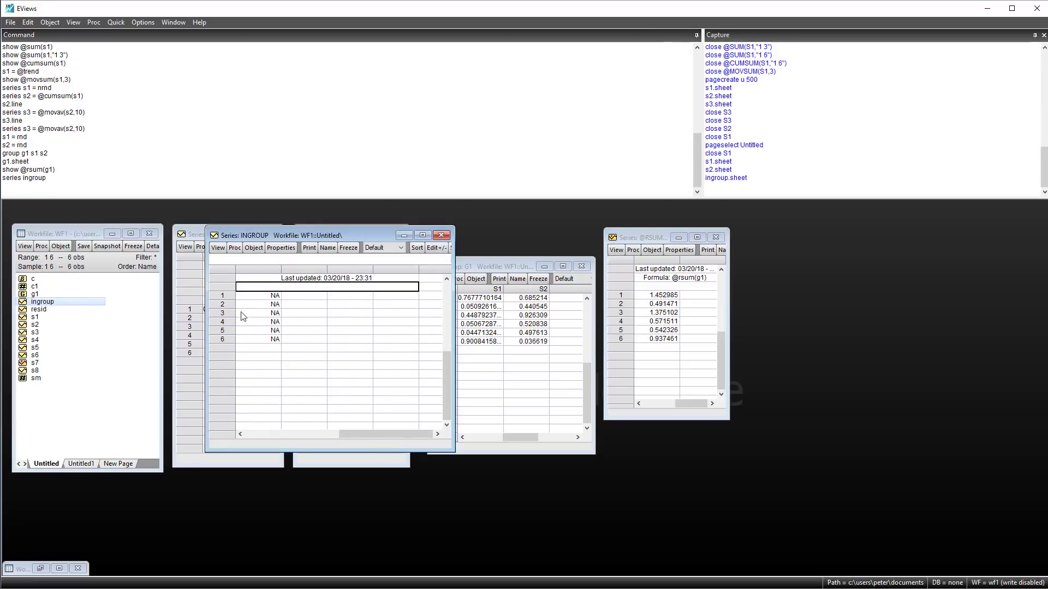
Fill the six observations of series ingroup with the values 1, 1, 2, 2, 3 and 3.
click(267, 296)
text(1)
key(Return)
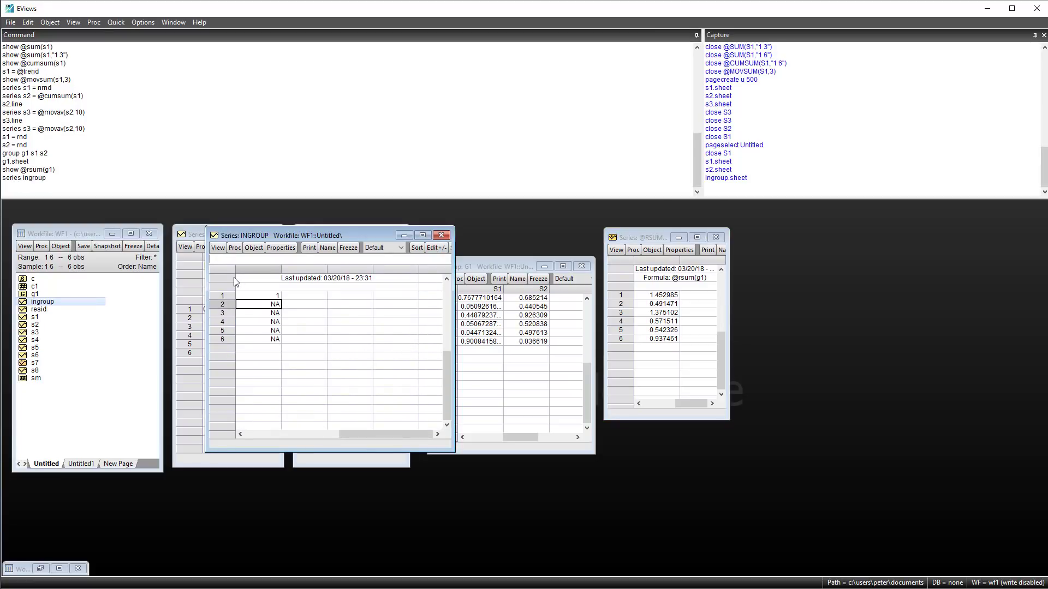
text(1)
key(Return)
text(2)
key(Return)
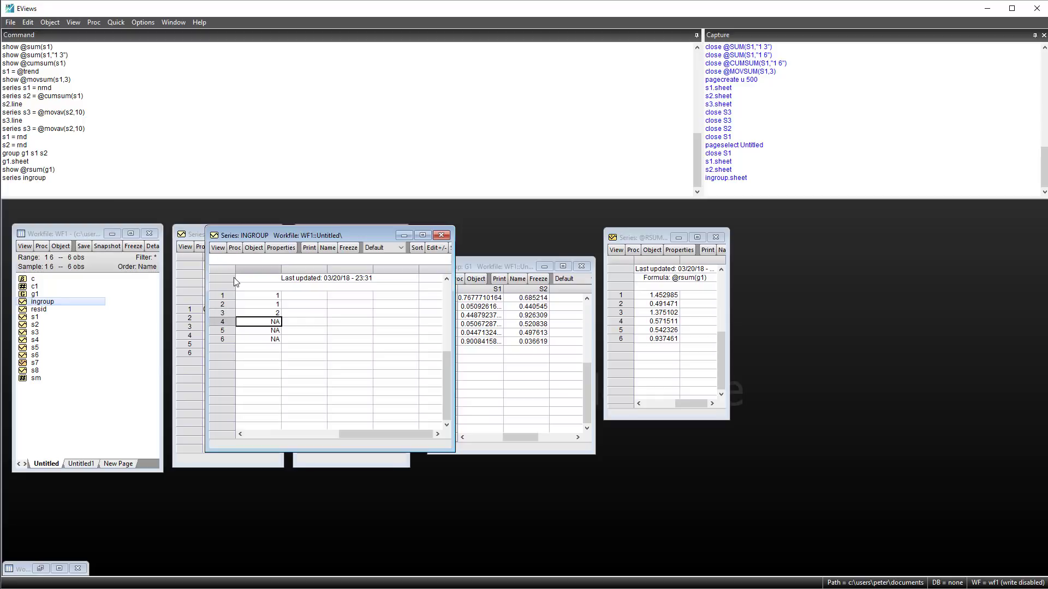
text(2)
key(Return)
text(3)
key(Return)
text(3)
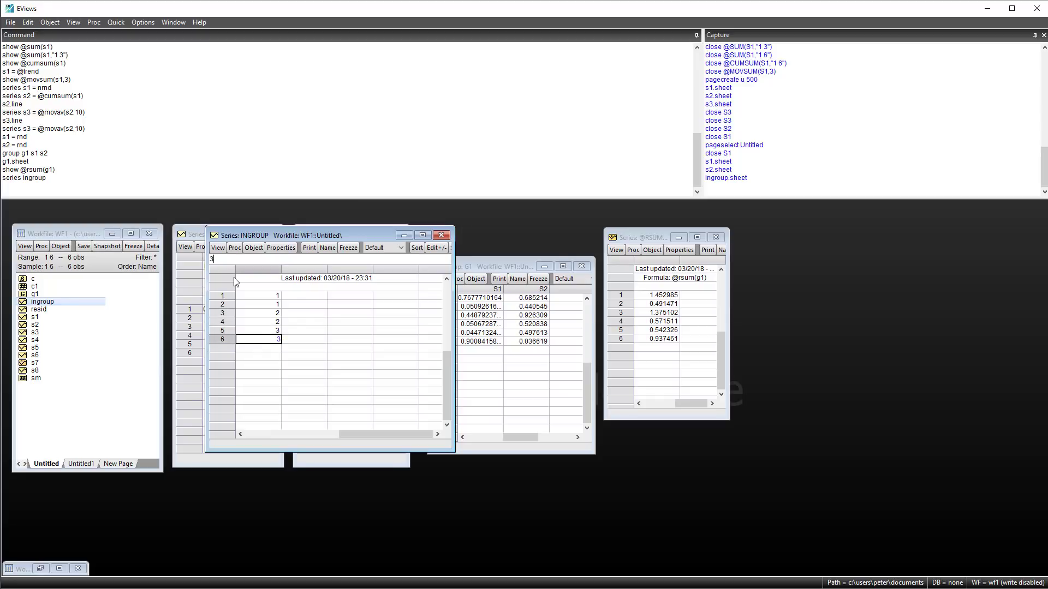
key(Return)
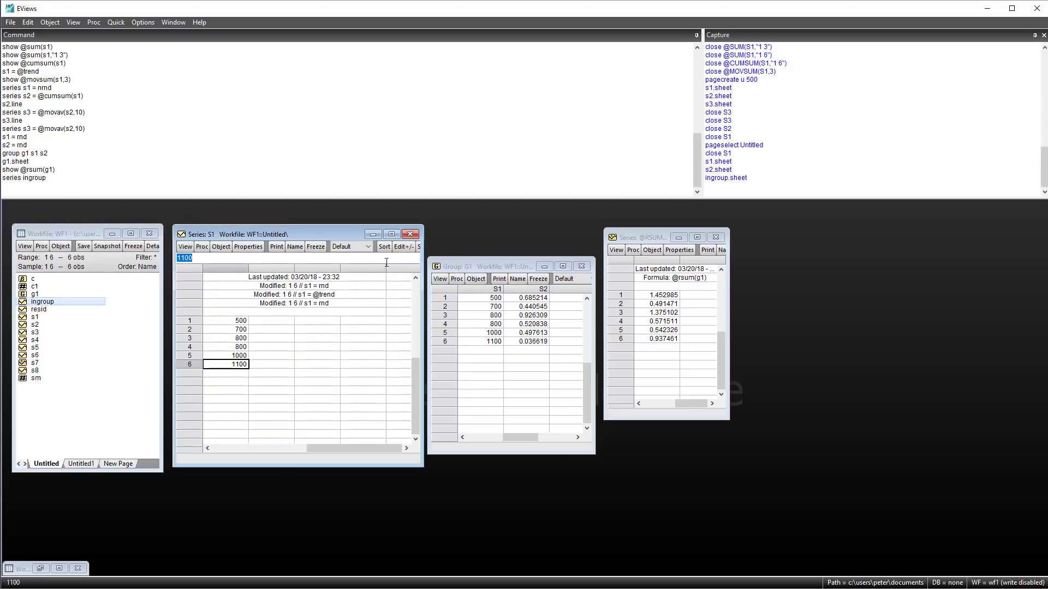
click(404, 247)
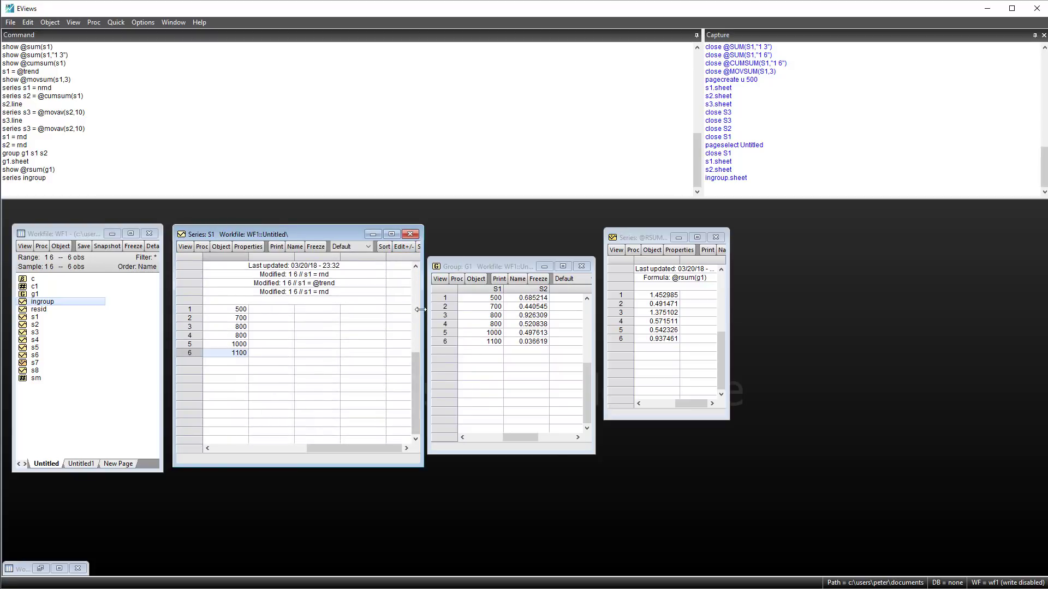
drag(420, 310, 284, 309)
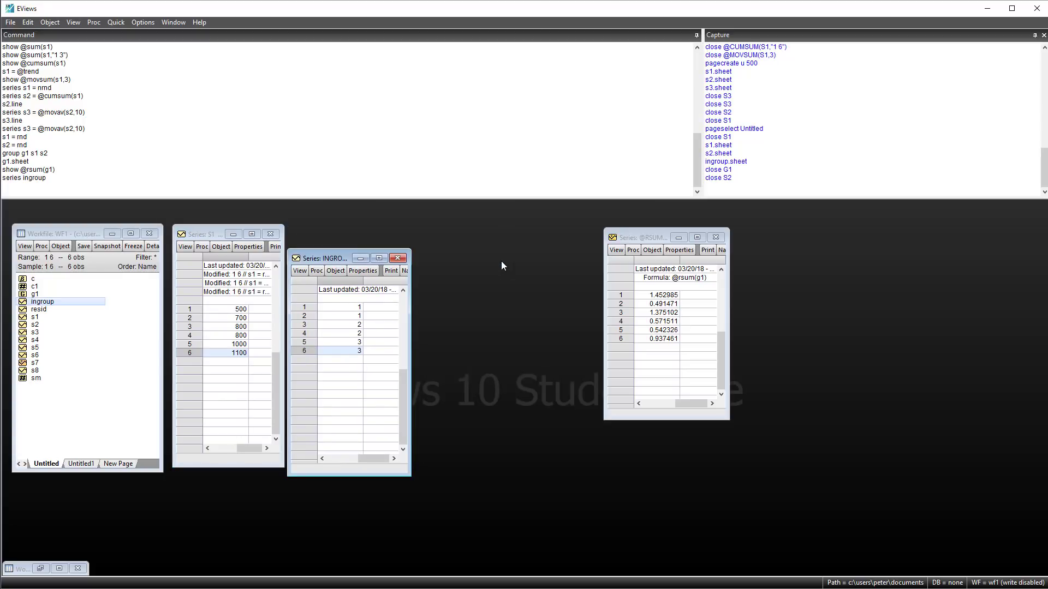
click(52, 187)
text(show)
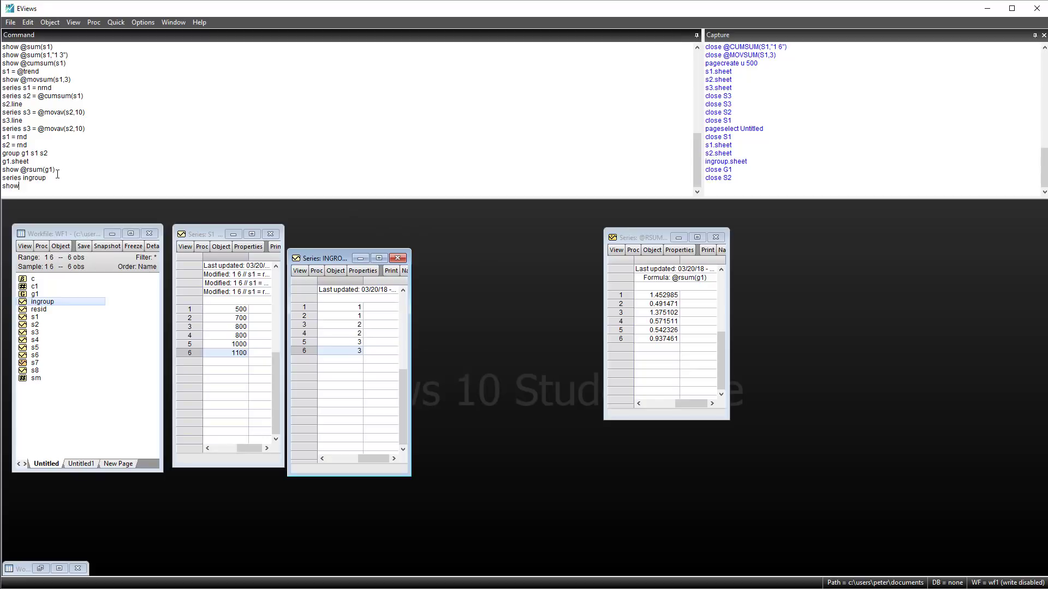
text( @sum)
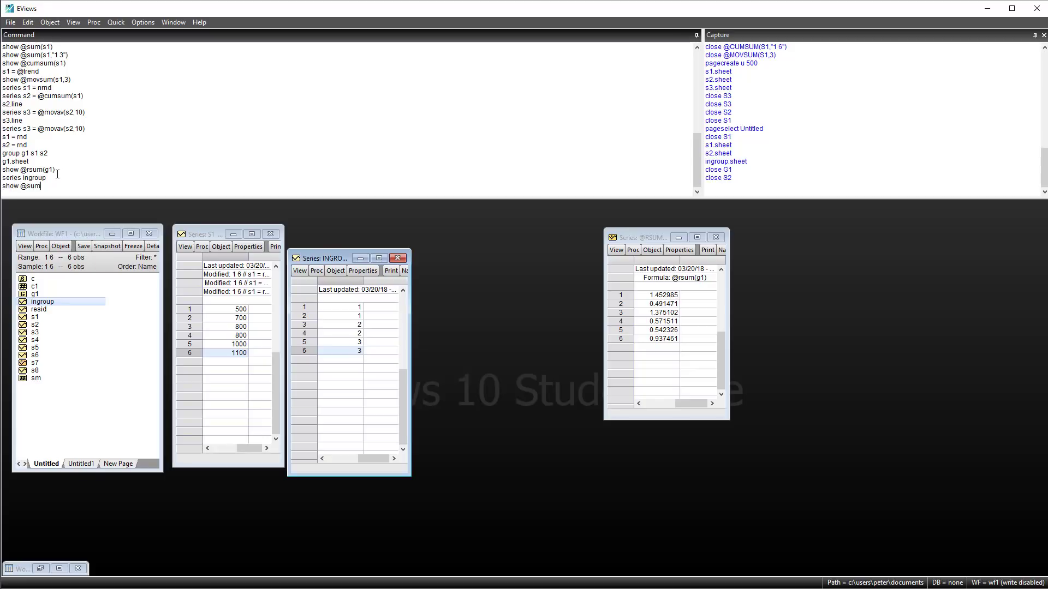
text(sby(s1,ingroup))
key(Return)
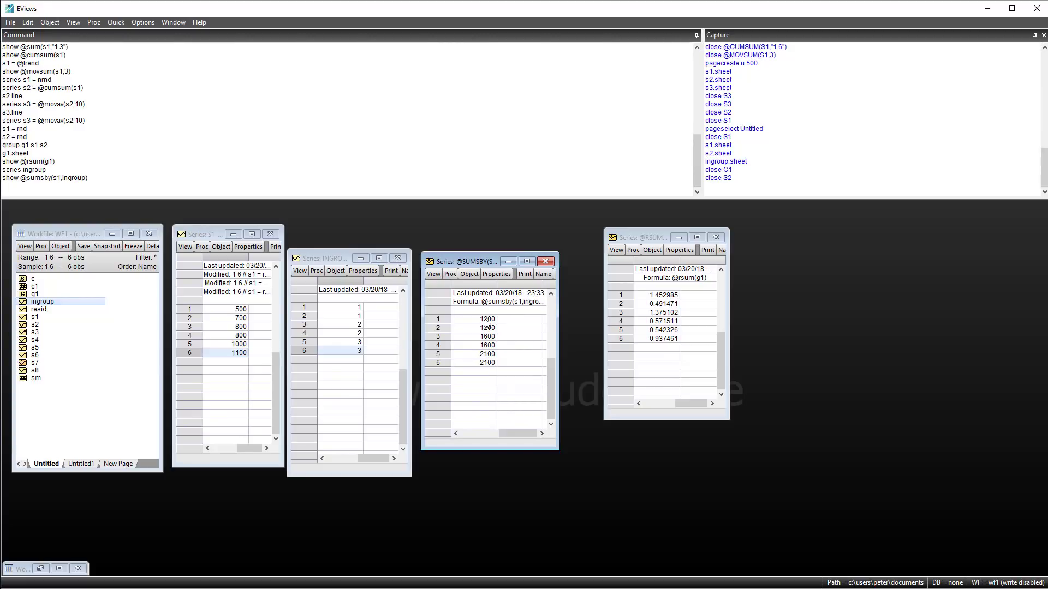
drag(486, 320, 485, 328)
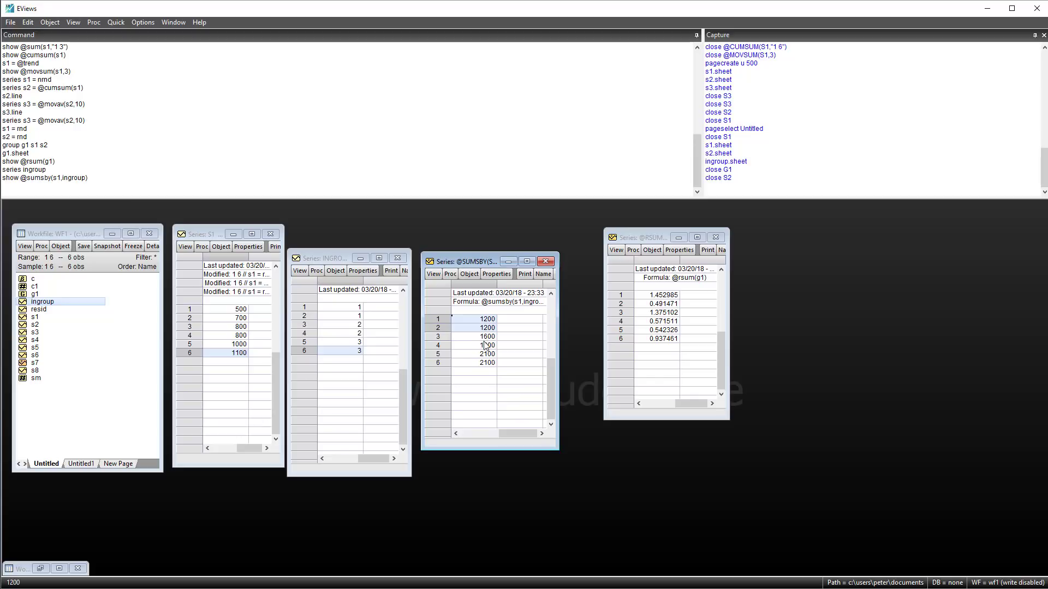
drag(485, 339, 486, 346)
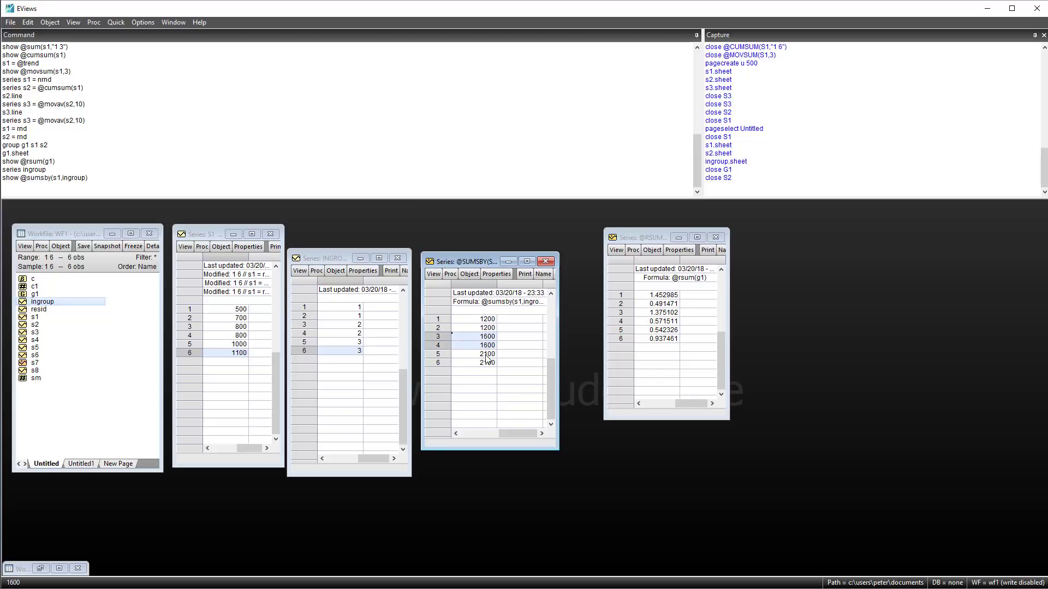
key(alt+Tab)
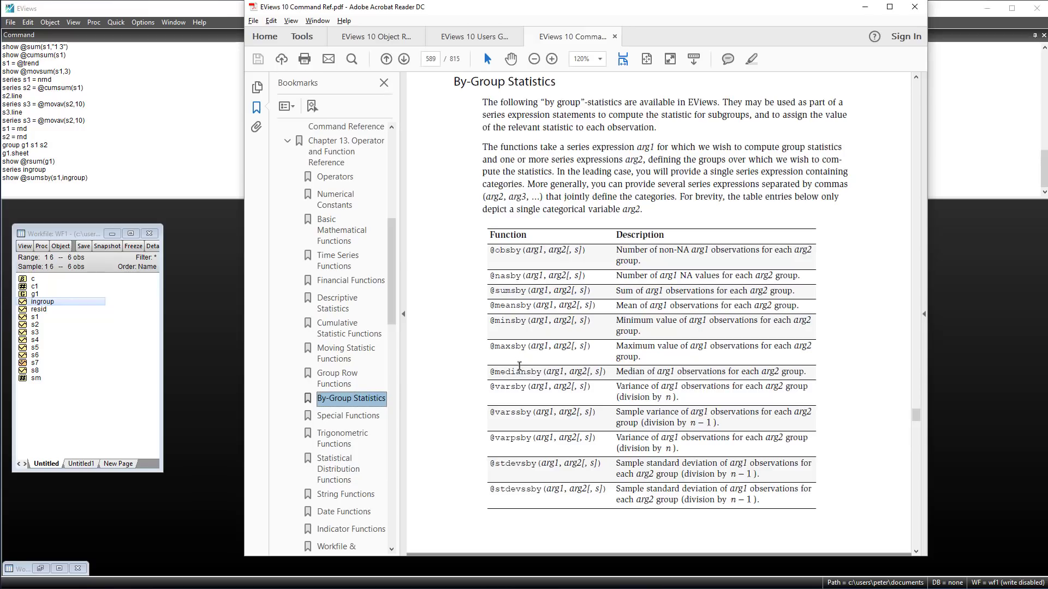
click(347, 416)
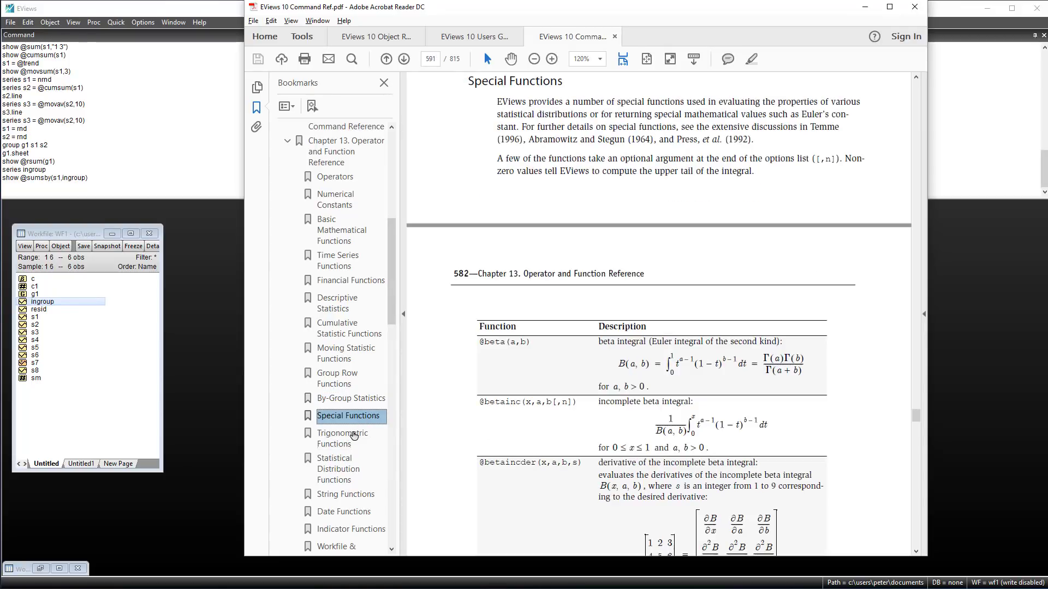
scroll(655, 273, down, 15)
drag(479, 123, 534, 124)
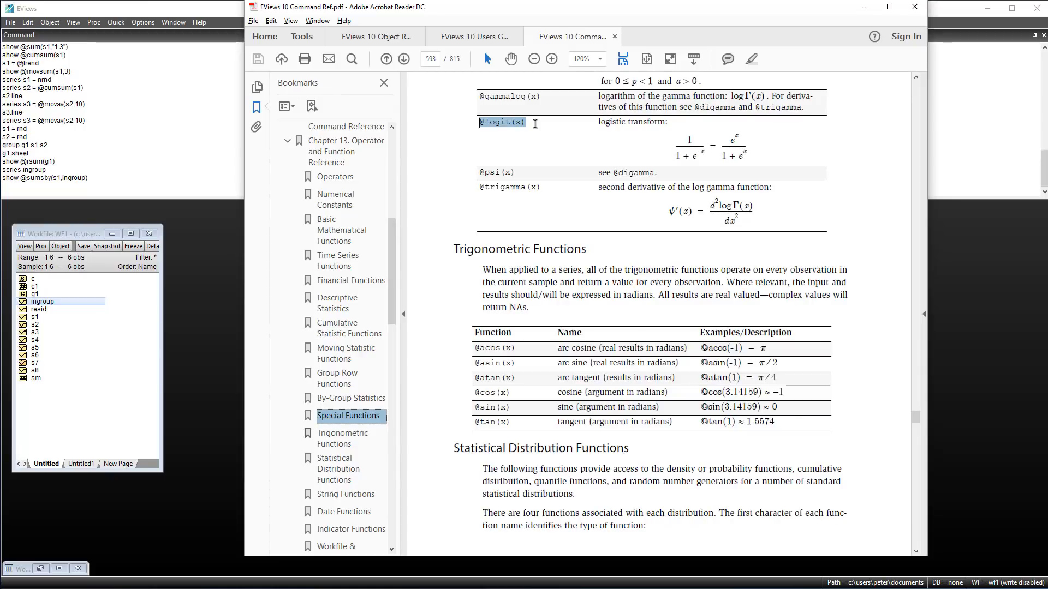
click(96, 196)
text(show @)
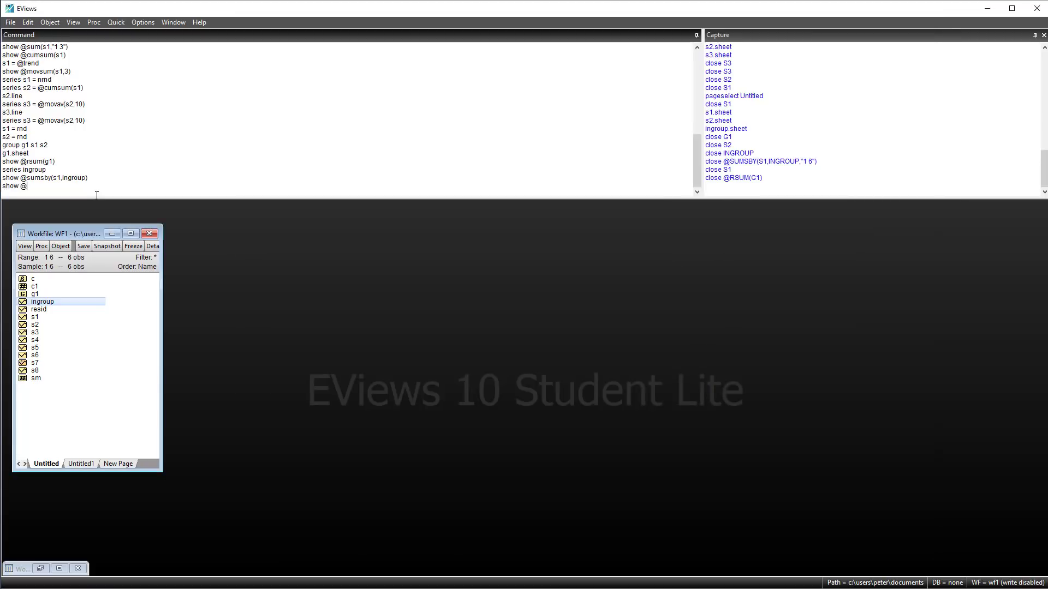
text(logit(0))
key(Return)
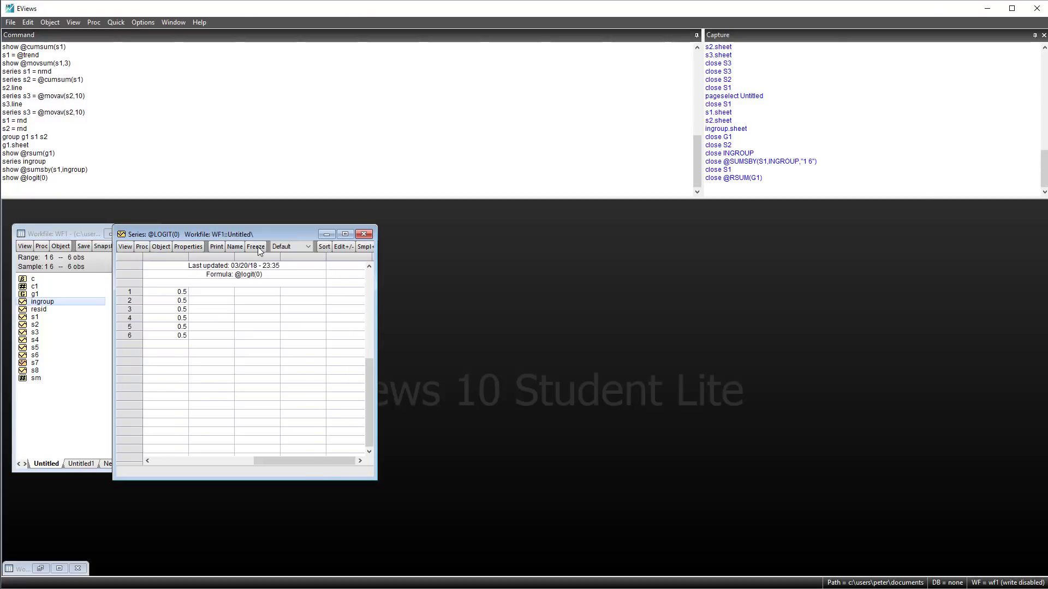
key(alt+Tab)
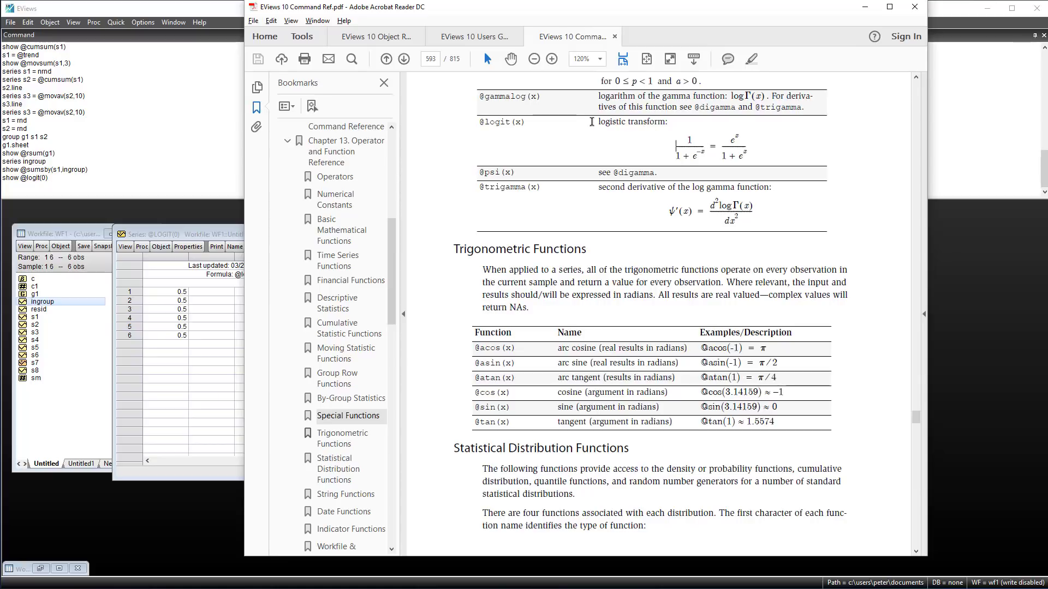
double_click(506, 121)
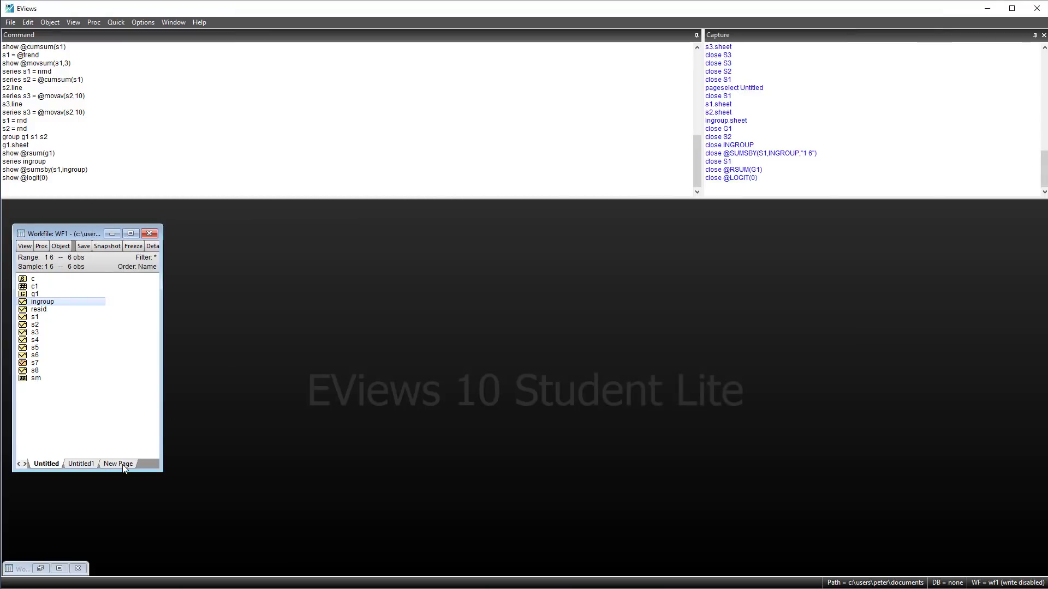
Create a new unstructured/undated page with 601 observations in workfile WF1.
click(124, 468)
click(136, 469)
click(66, 291)
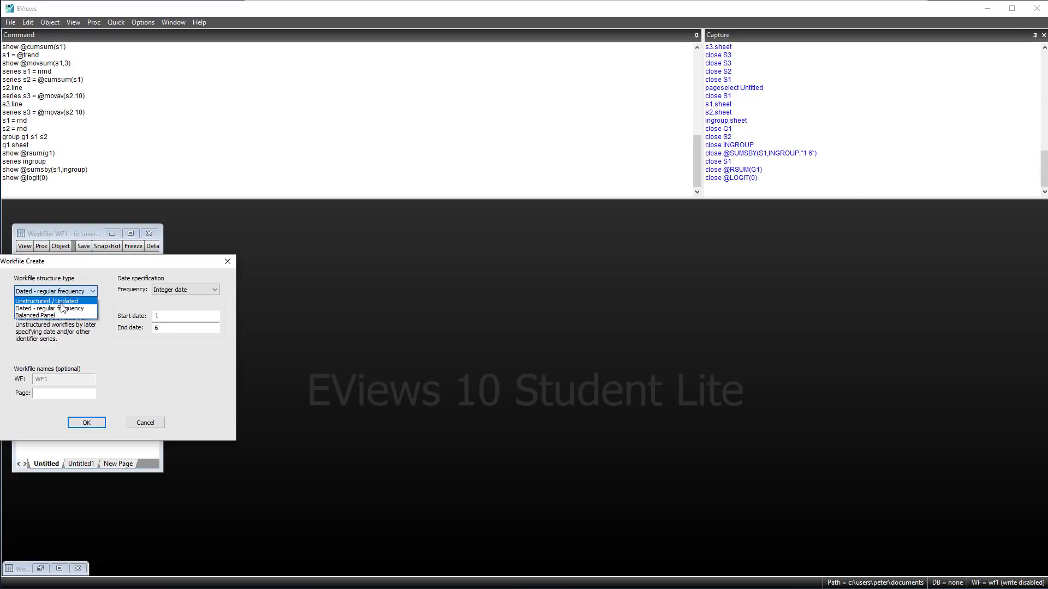
click(61, 302)
text(01)
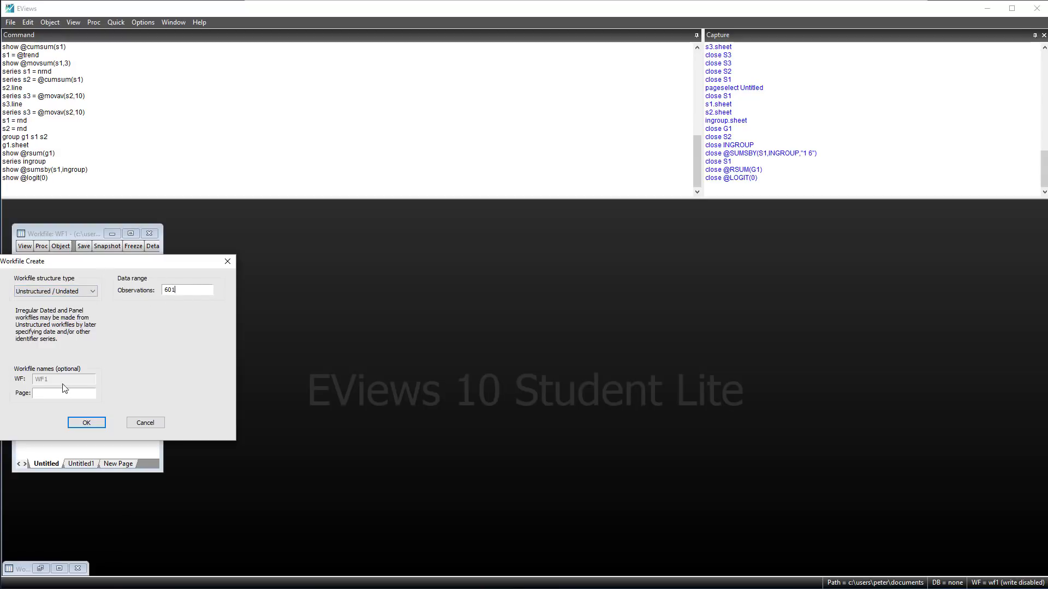
click(86, 423)
text(series x)
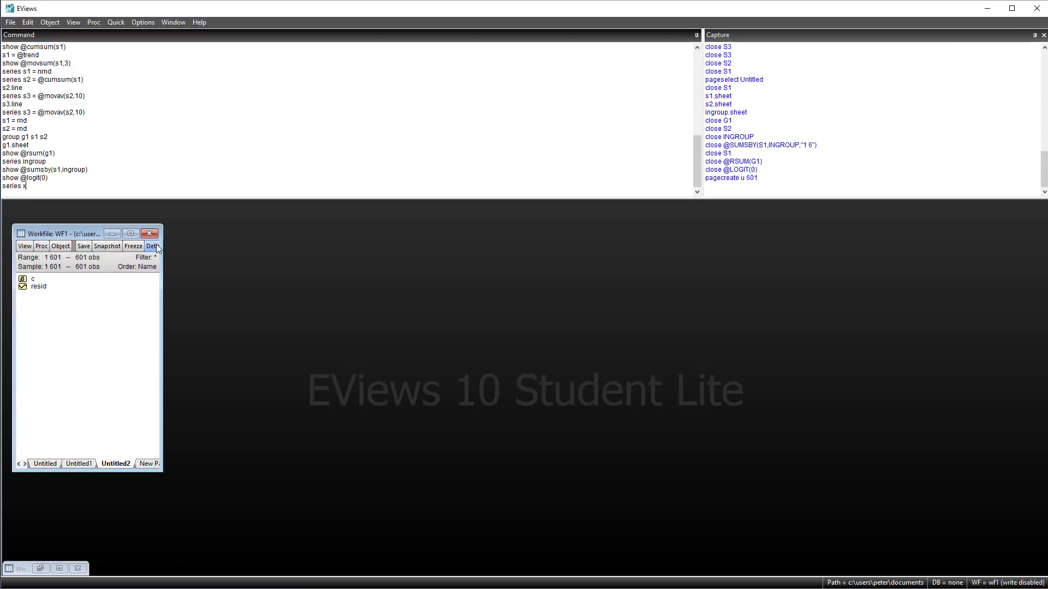
text( = 0.01*@trend - 3)
key(Return)
double_click(33, 294)
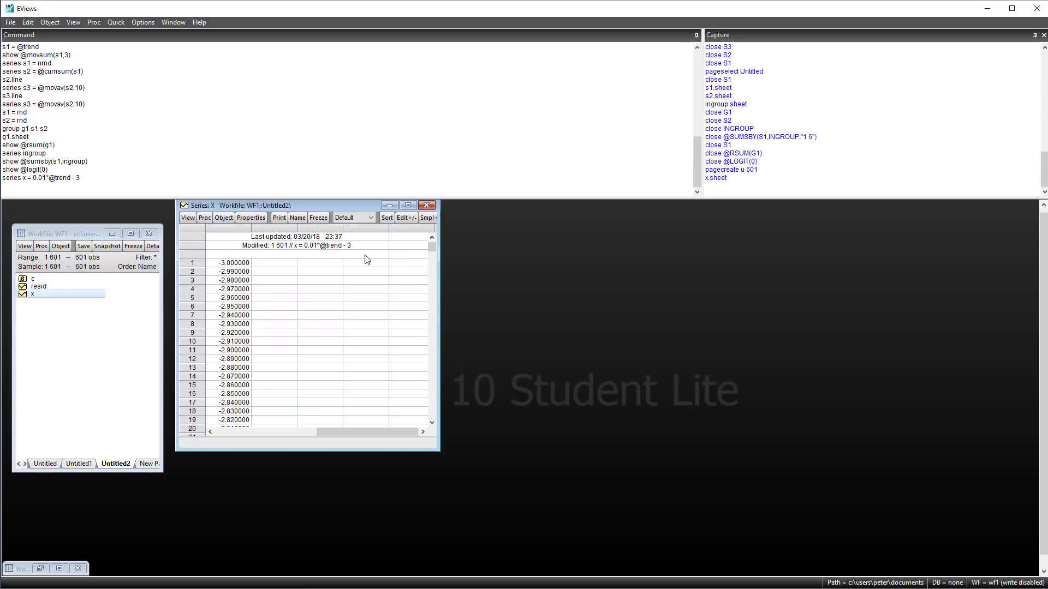
drag(430, 250, 420, 396)
drag(422, 410, 424, 420)
key(super+Left)
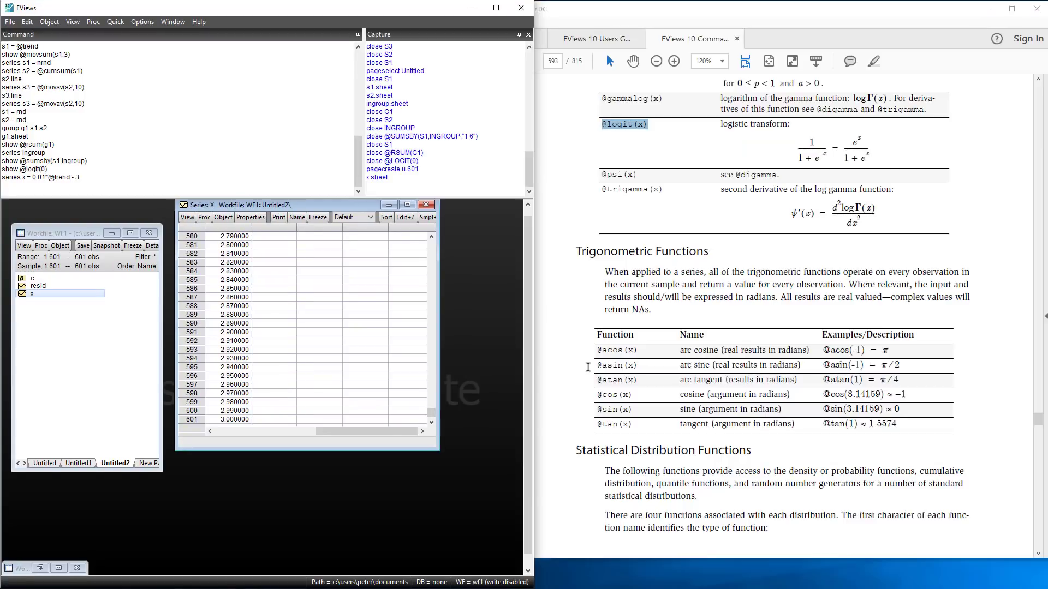
text(series)
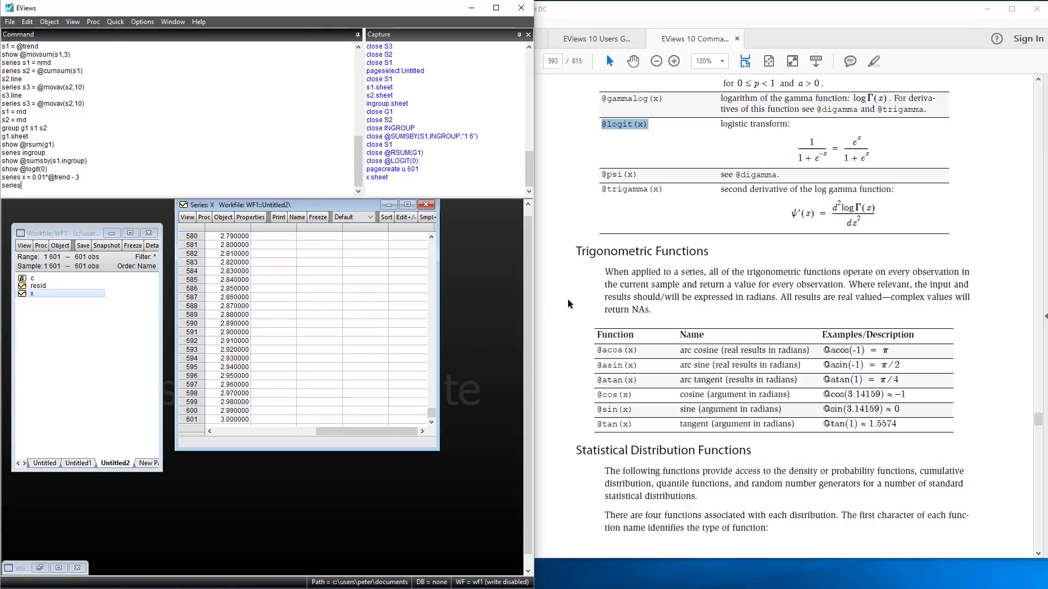
text( y = @logit(x)
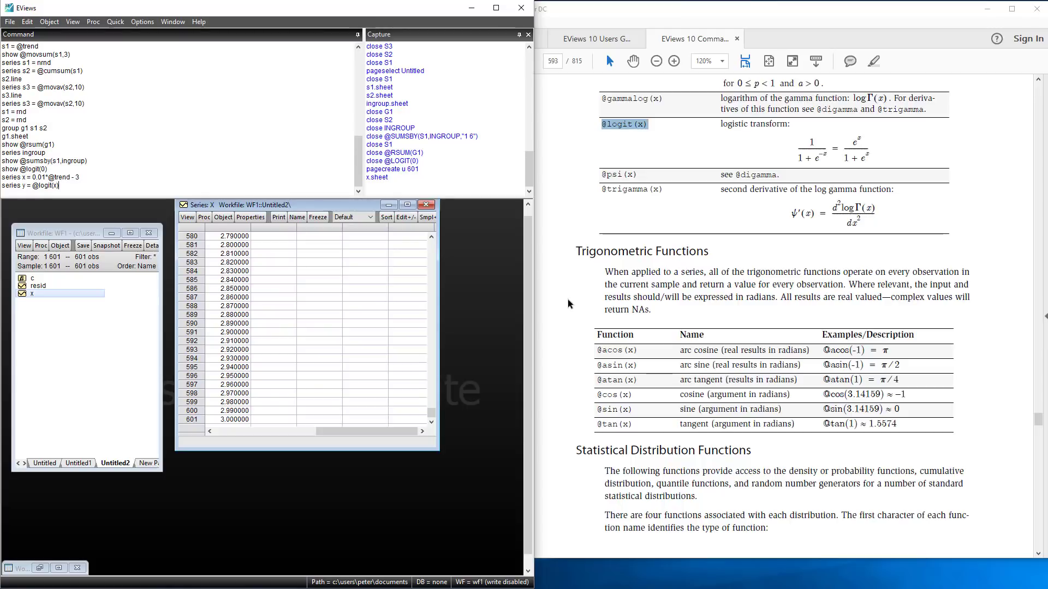
key(Return)
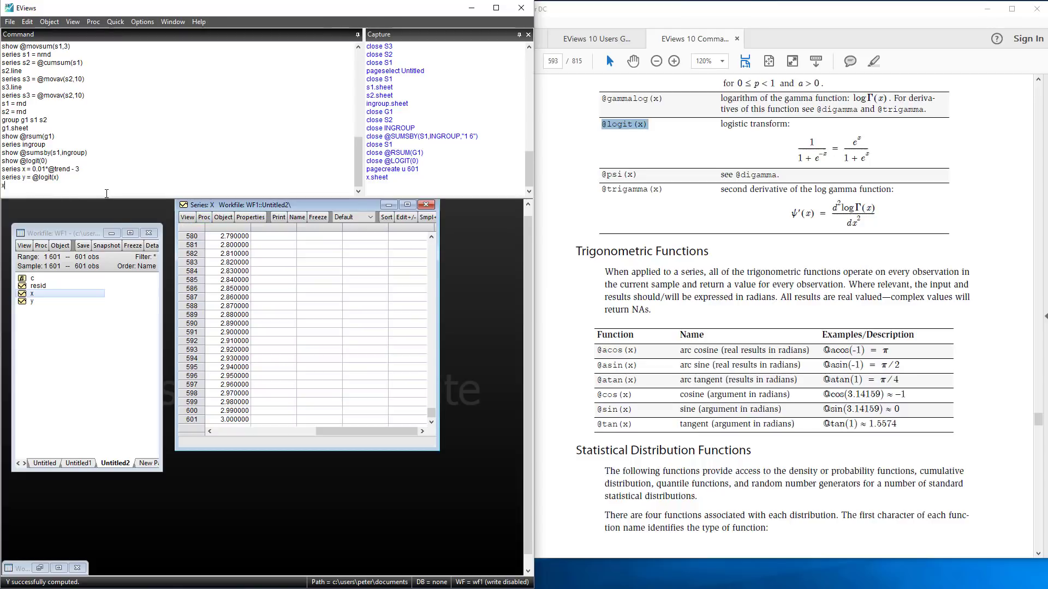
text(xy x y)
key(Return)
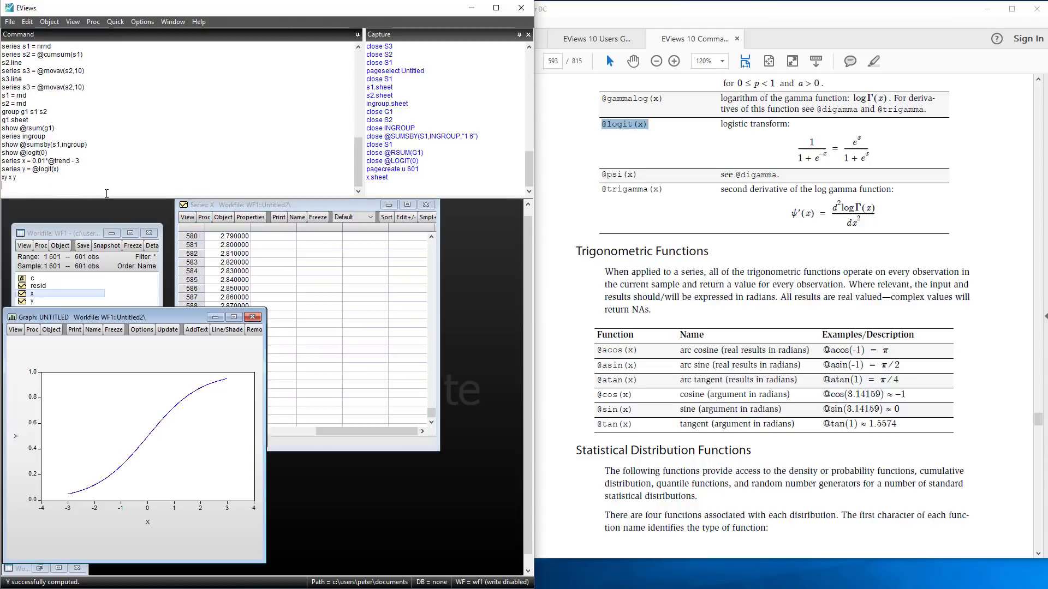